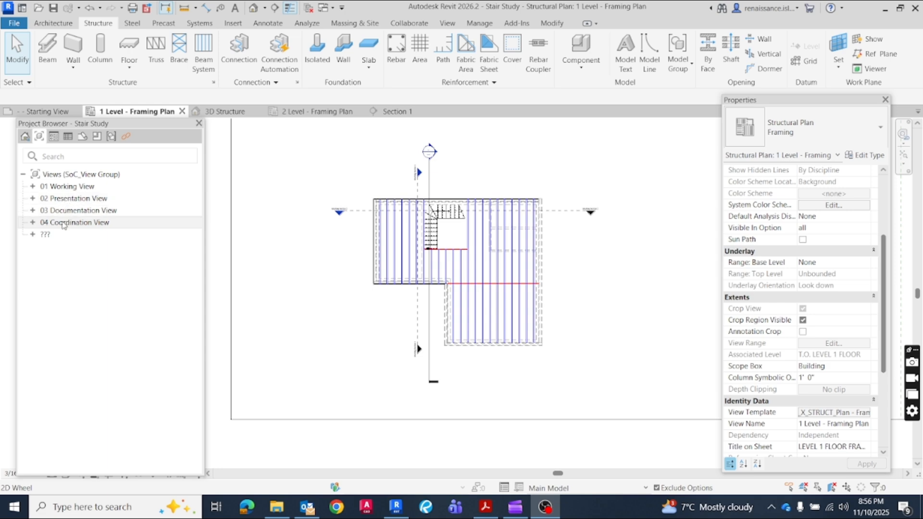
Expand the 04 Coordination View group with its framing plans and open the 3D Structure view
left_click(33, 223)
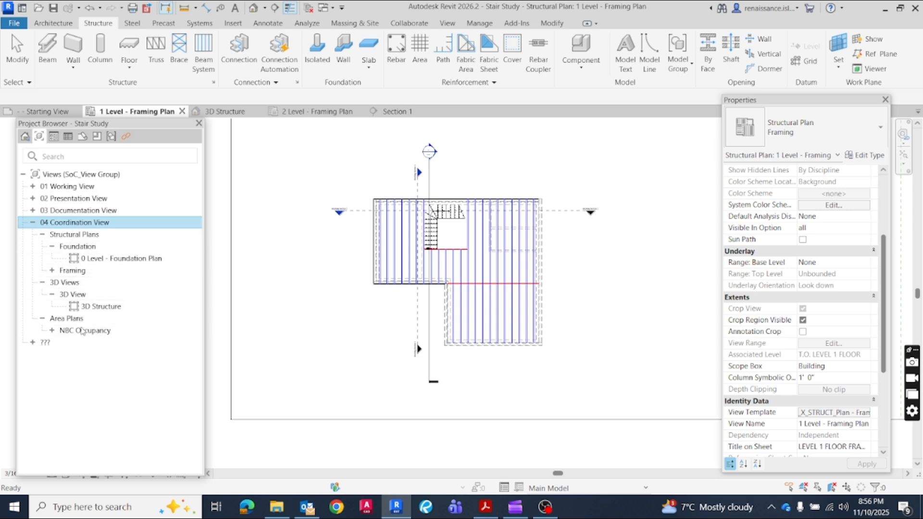
left_click(52, 271)
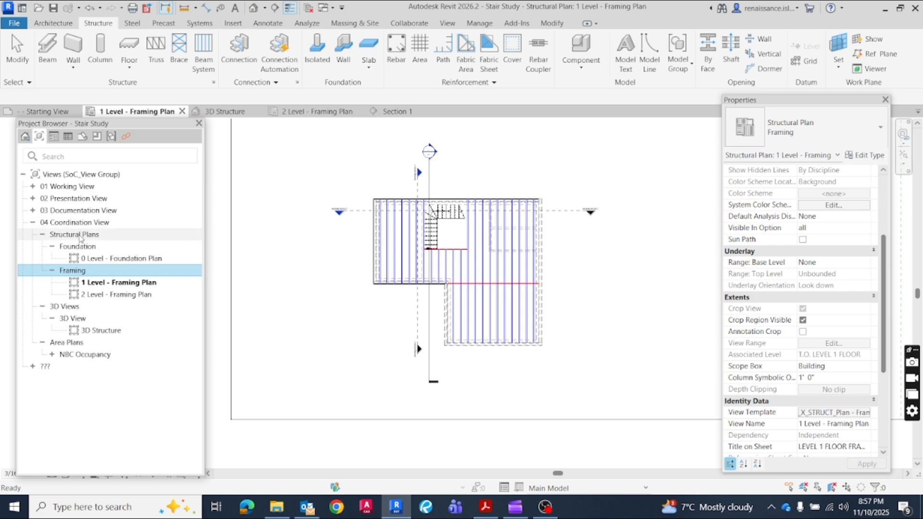
double_click(104, 333)
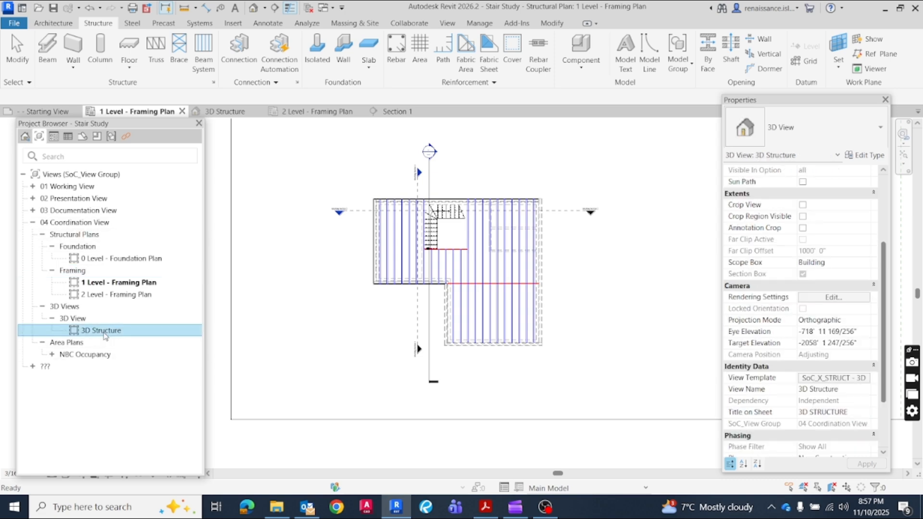
left_click(421, 232)
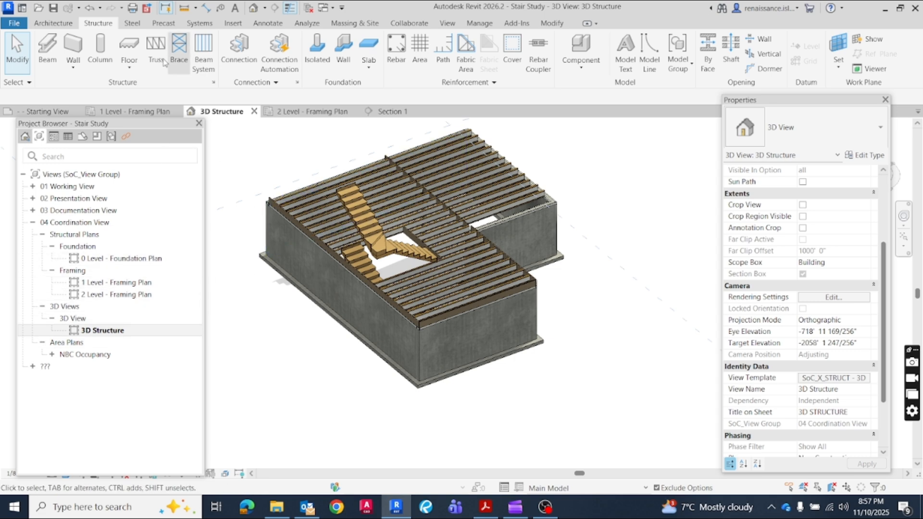
In the 1 Level - Framing Plan's view template, SoC_X_STRUCT_Plan - Framing, set SoC_View Group to 03 Documentation View and apply it
left_click(145, 111)
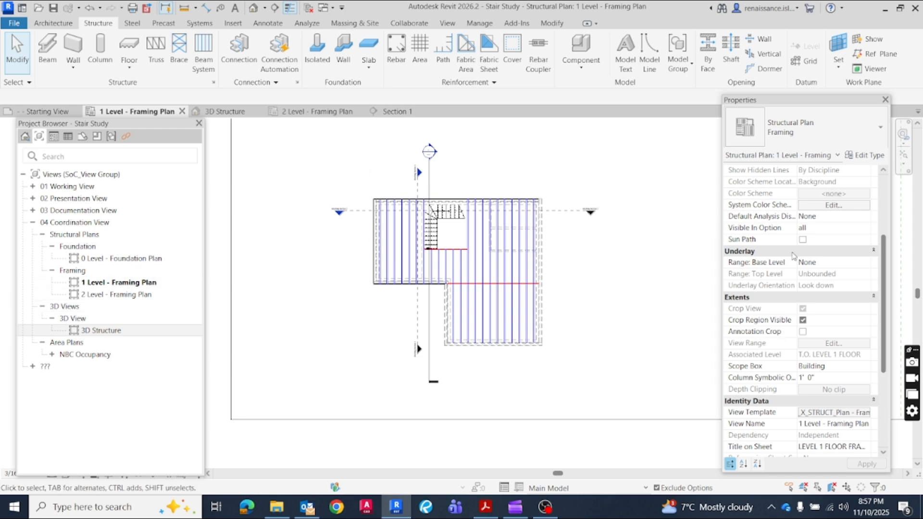
left_click_drag(797, 104, 758, 98)
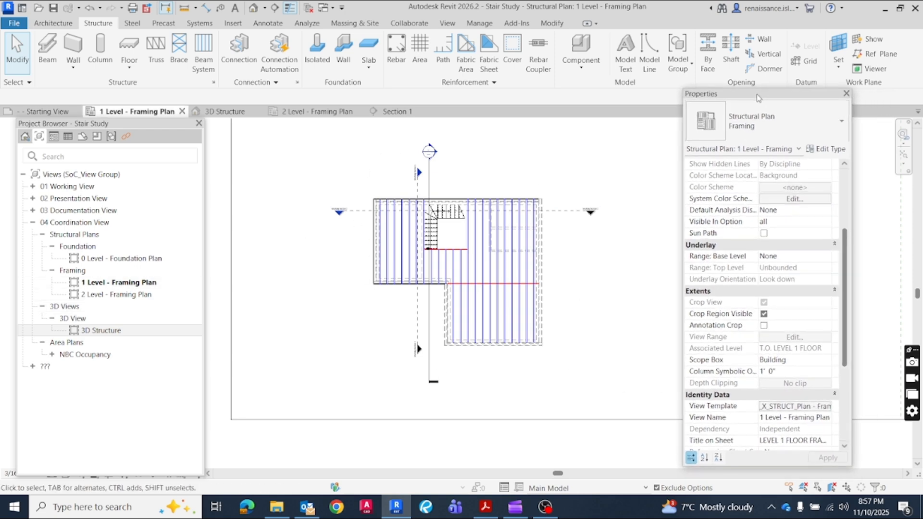
scroll(793, 385, "down", 1)
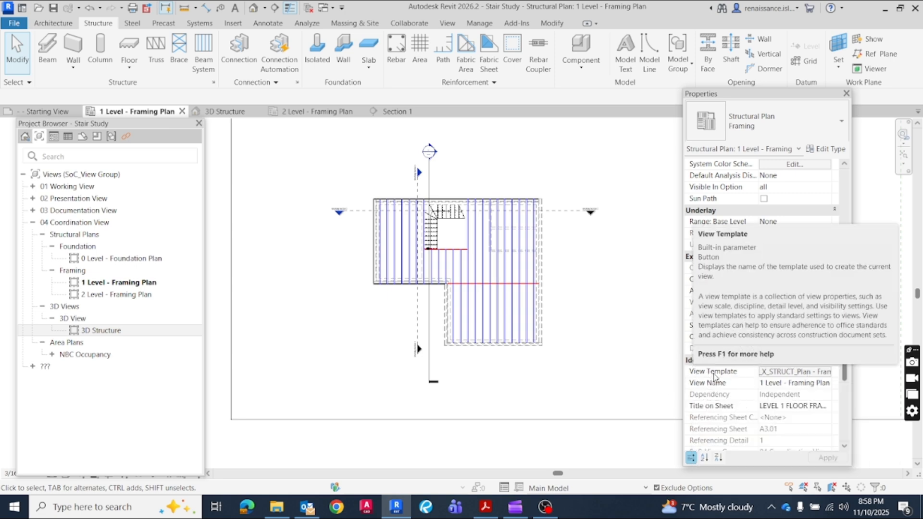
left_click(779, 375)
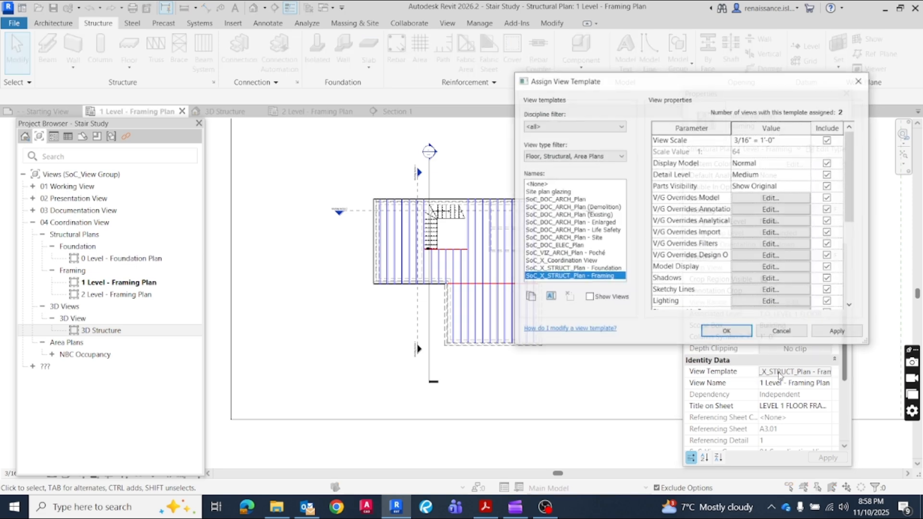
scroll(819, 200, "down", 5)
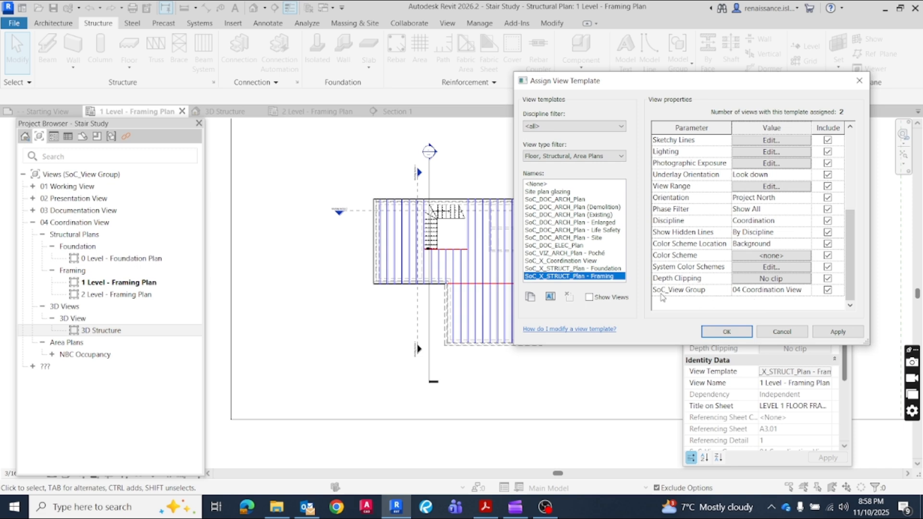
left_click(812, 291)
left_click(806, 291)
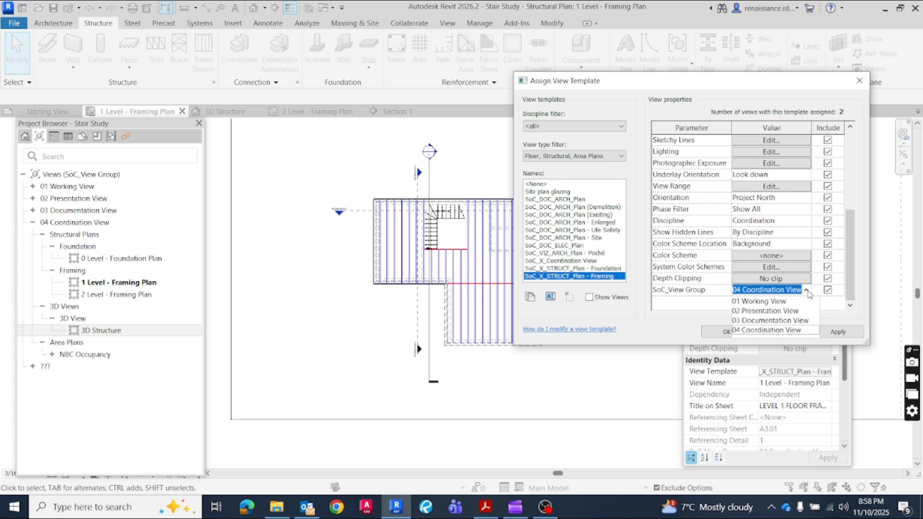
left_click(775, 321)
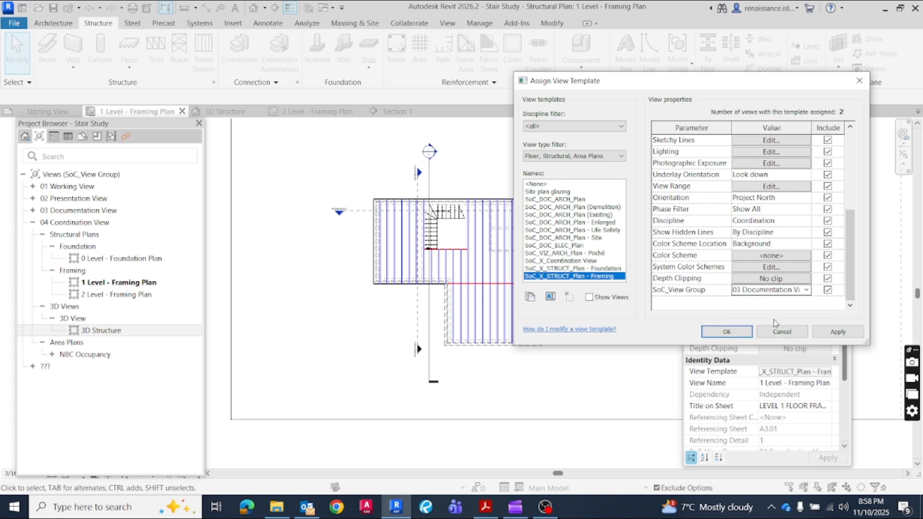
left_click(817, 331)
left_click(727, 332)
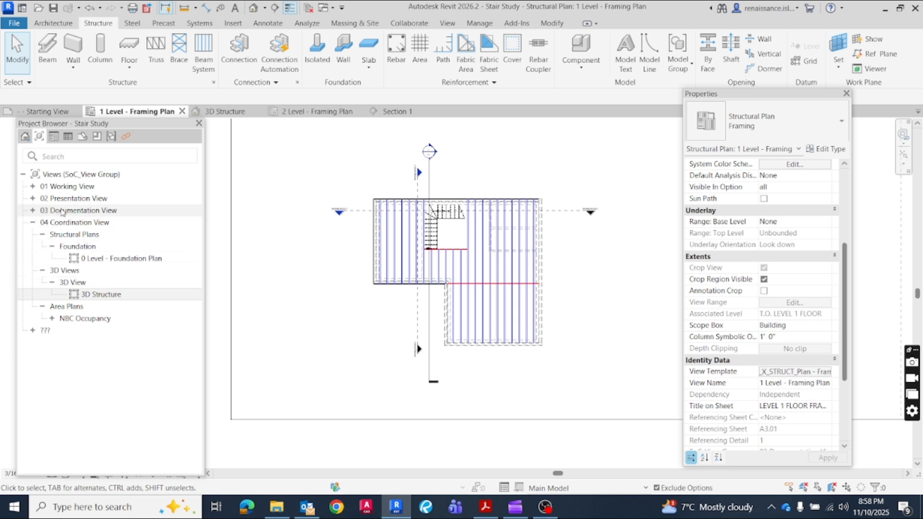
Open the 0 Level - Foundation Plan and set SoC_View Group to 03 Documentation View in its SoC_X_STRUCT_Plan - Foundation template
double_click(124, 260)
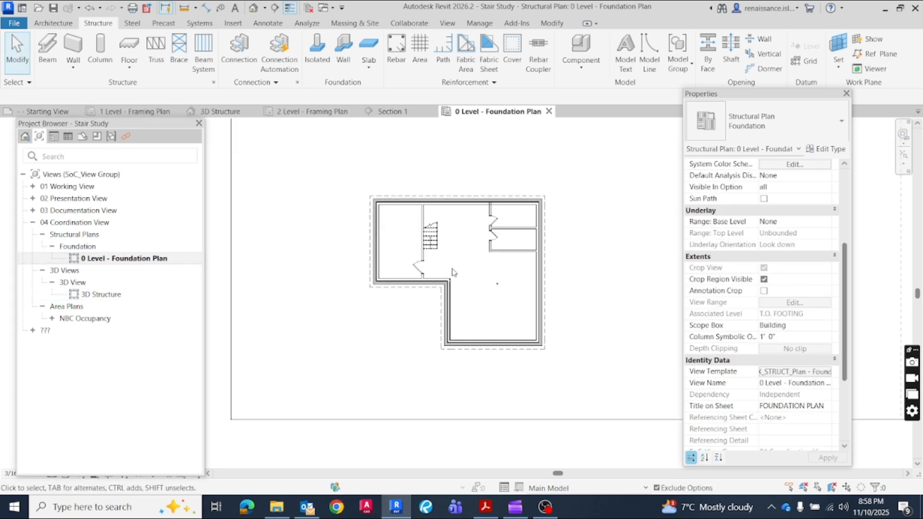
left_click(791, 372)
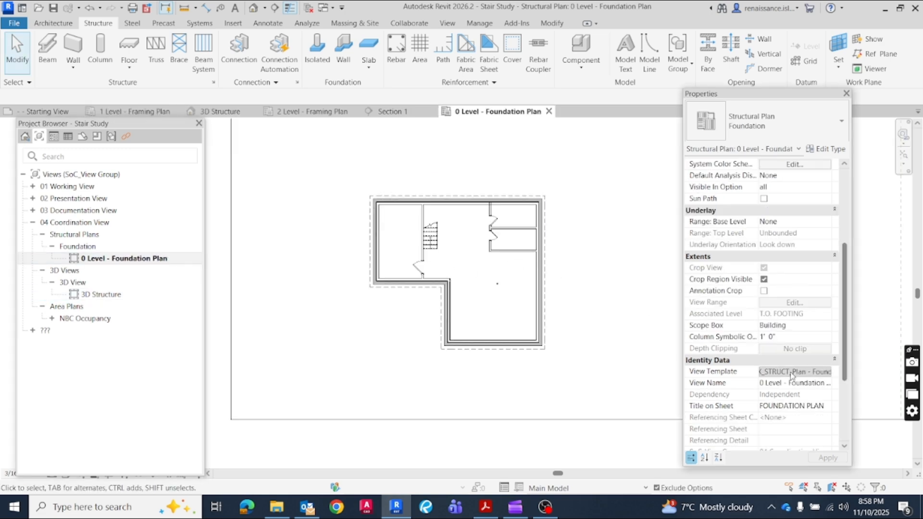
scroll(809, 212, "down", 5)
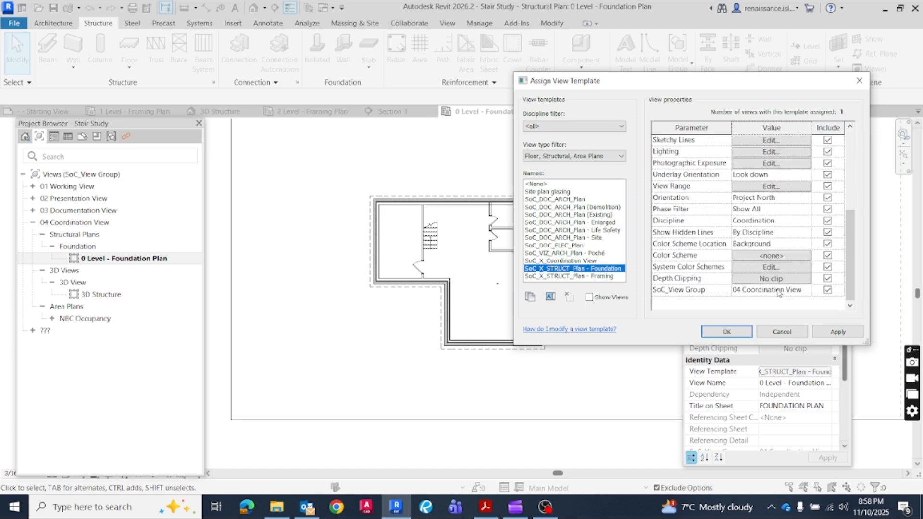
left_click(803, 290)
left_click(807, 291)
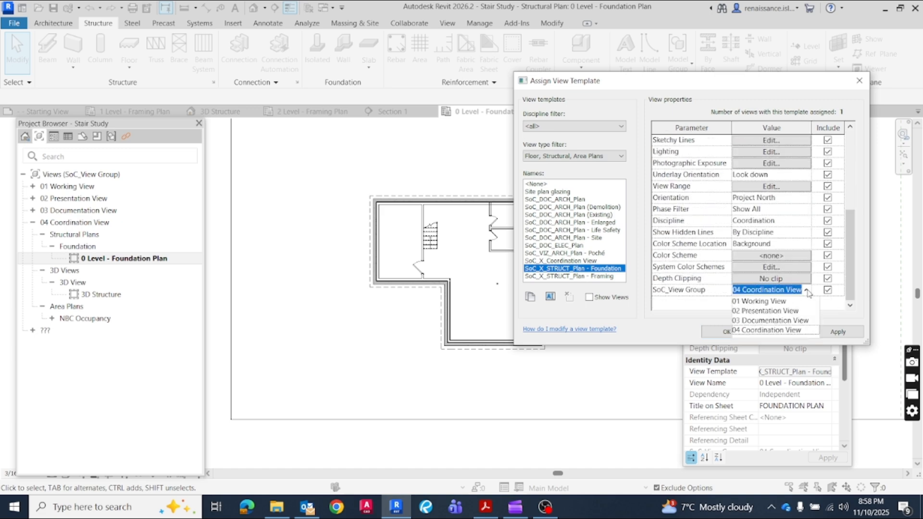
left_click(770, 321)
left_click(833, 334)
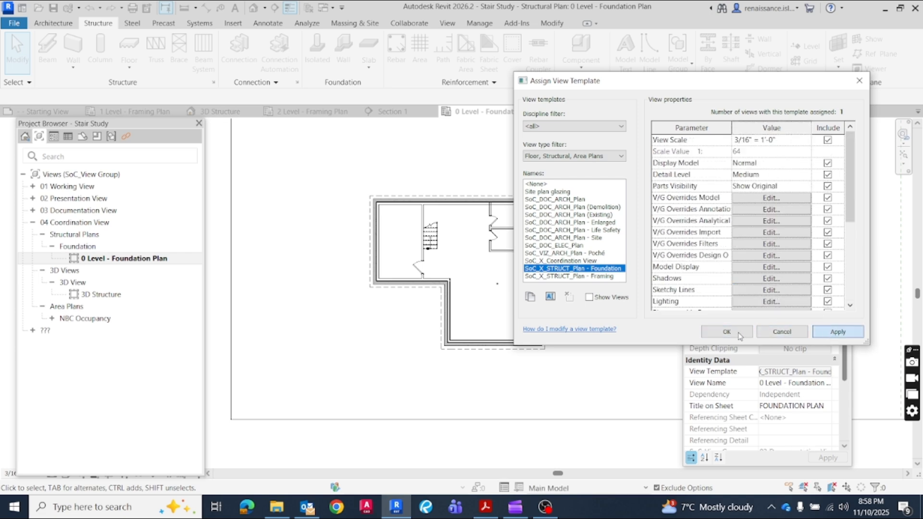
left_click(726, 332)
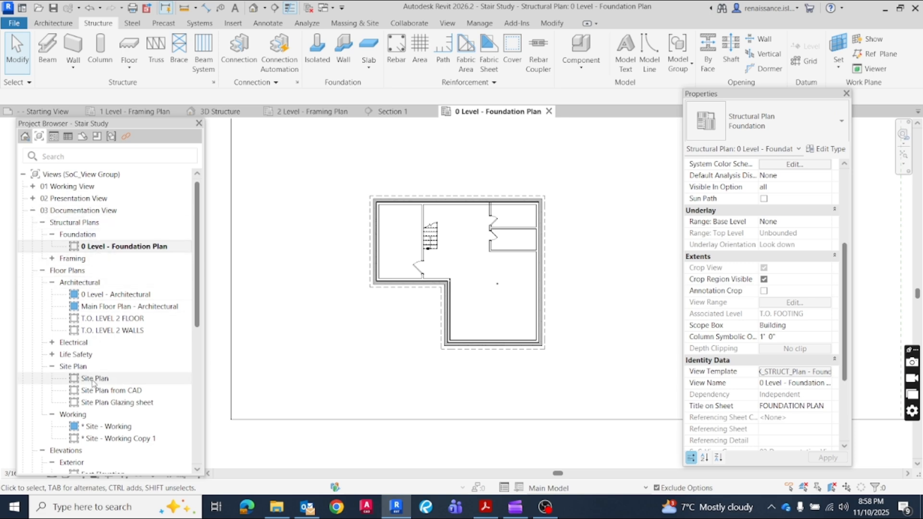
Open the 3D Structure view and set SoC_View Group to 03 Documentation View in its SoC_X_STRUCT - 3D template
scroll(96, 375, "down", 3)
scroll(98, 374, "down", 5)
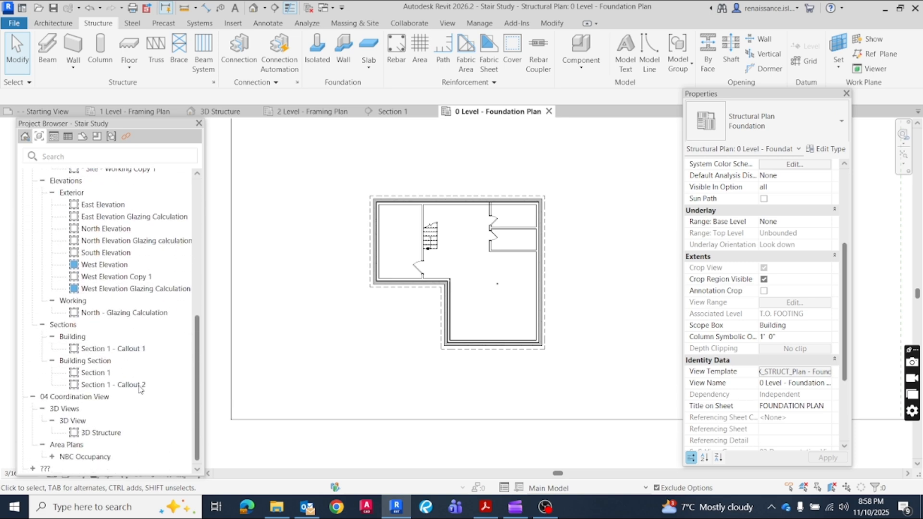
left_click(100, 433)
double_click(100, 434)
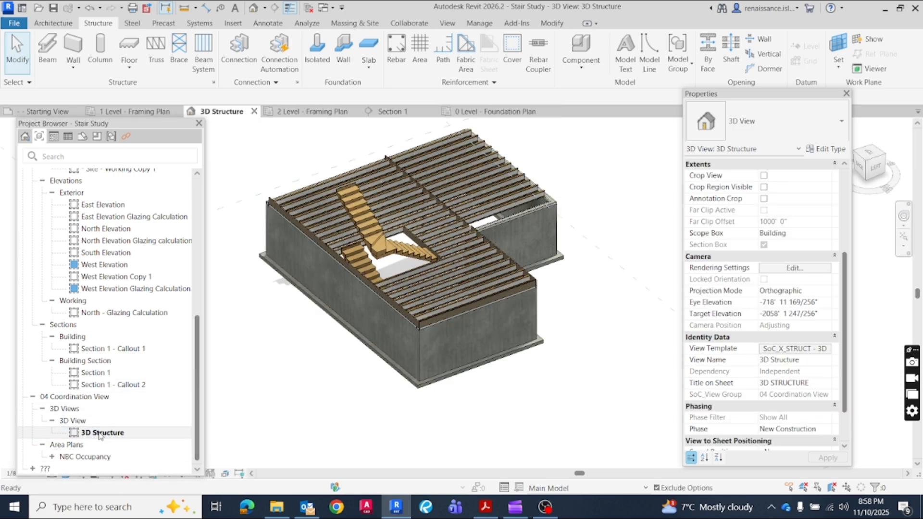
scroll(793, 409, "down", 2)
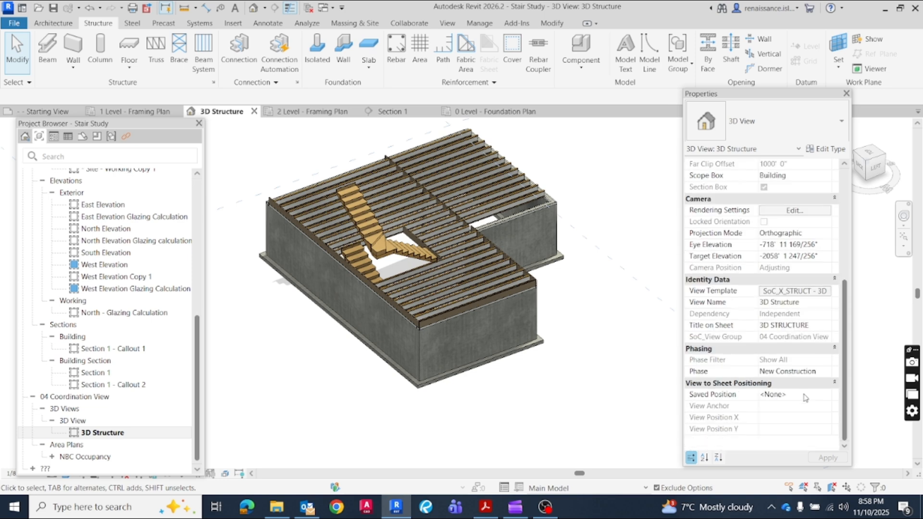
left_click(815, 291)
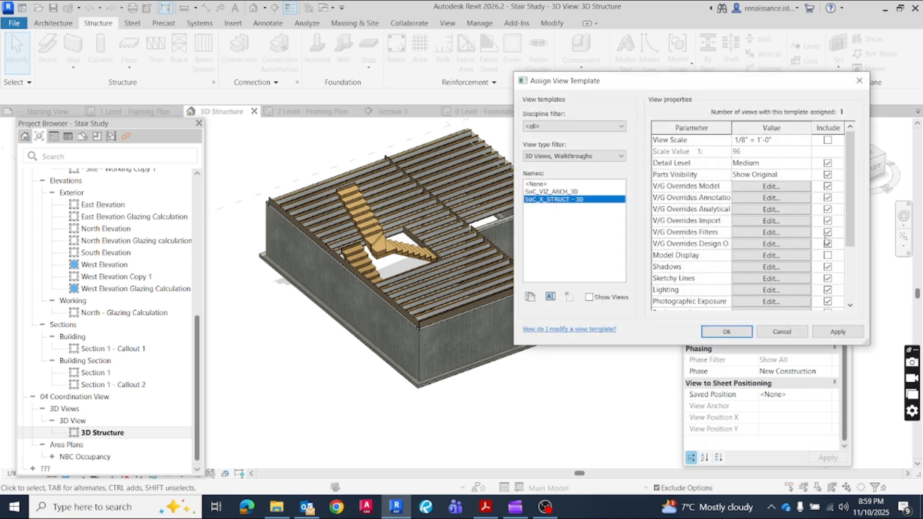
scroll(850, 210, "down", 3)
left_click(770, 290)
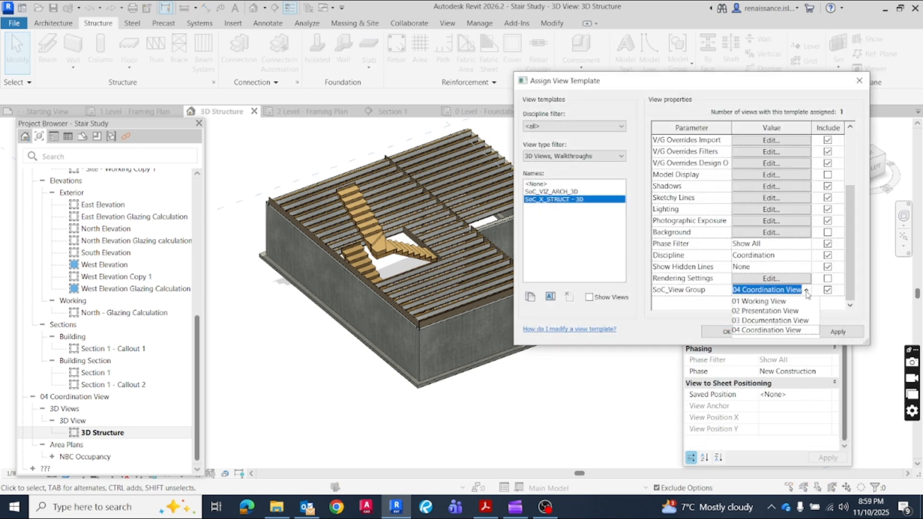
left_click(757, 321)
left_click(838, 332)
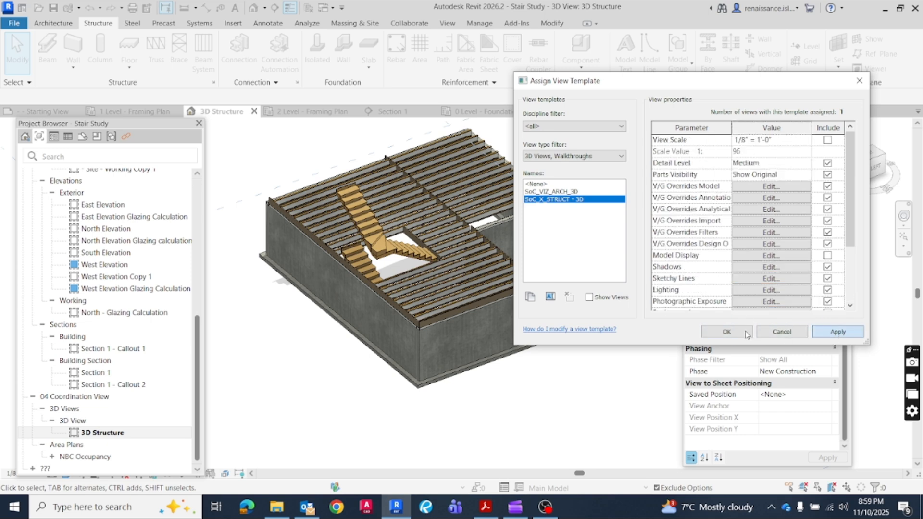
left_click(737, 332)
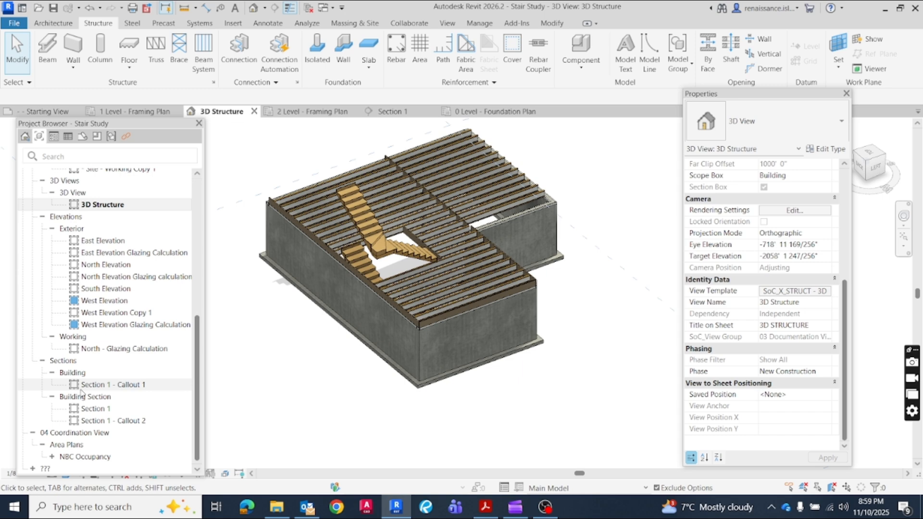
Review the views in the 03 Documentation View group, expand its Framing plans and open the 1 Level - Framing Plan
scroll(82, 392, "up", 5)
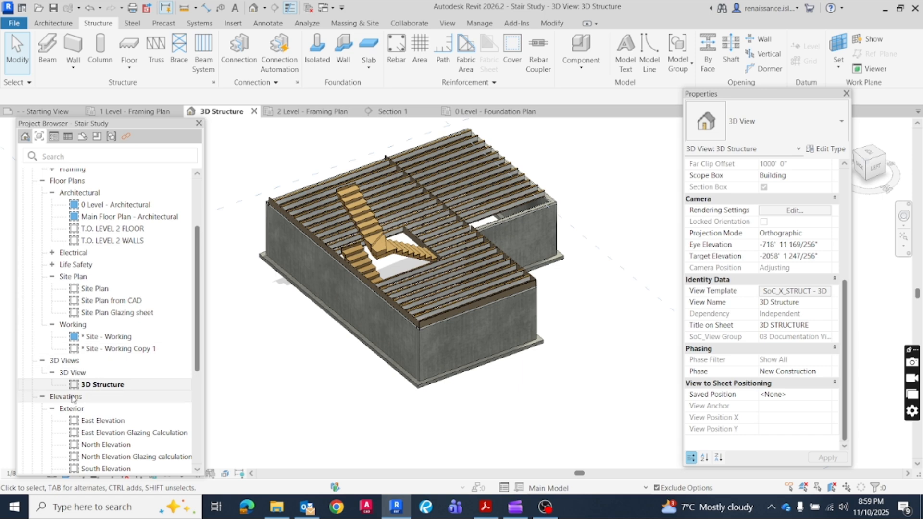
scroll(95, 276, "up", 3)
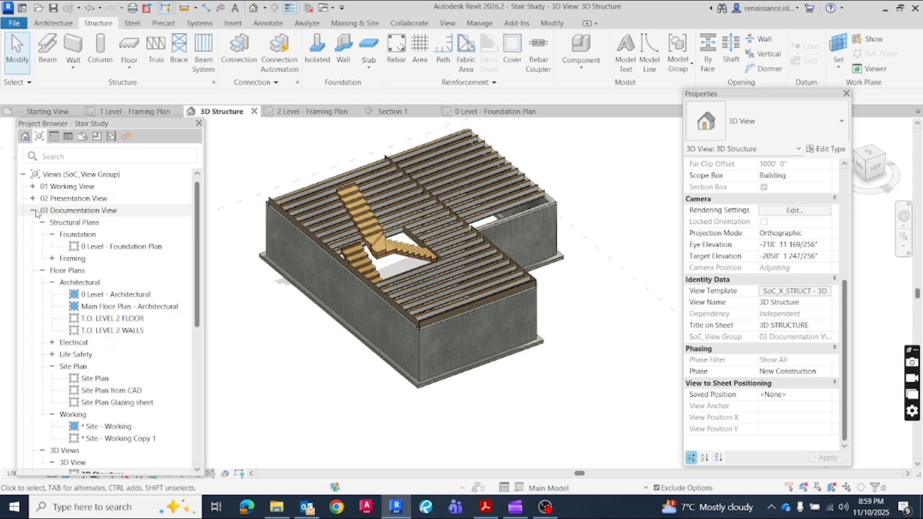
scroll(152, 345, "down", 3)
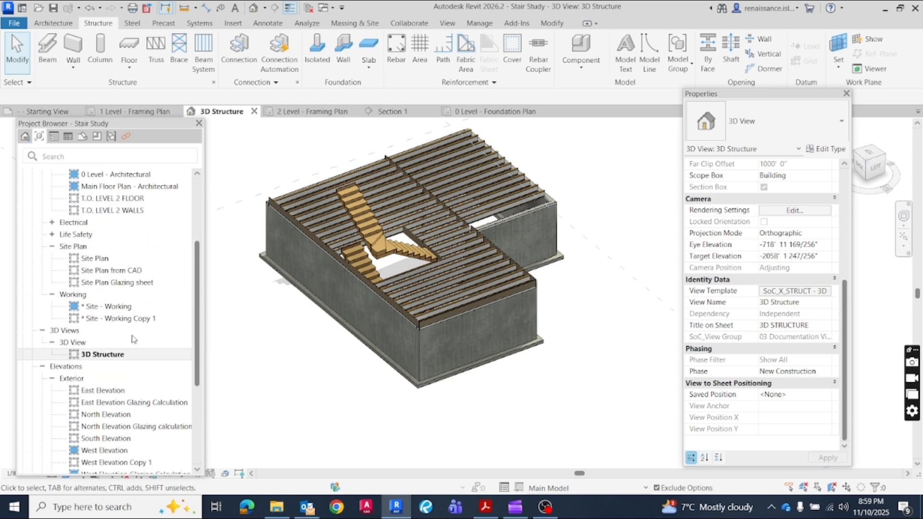
scroll(152, 345, "down", 2)
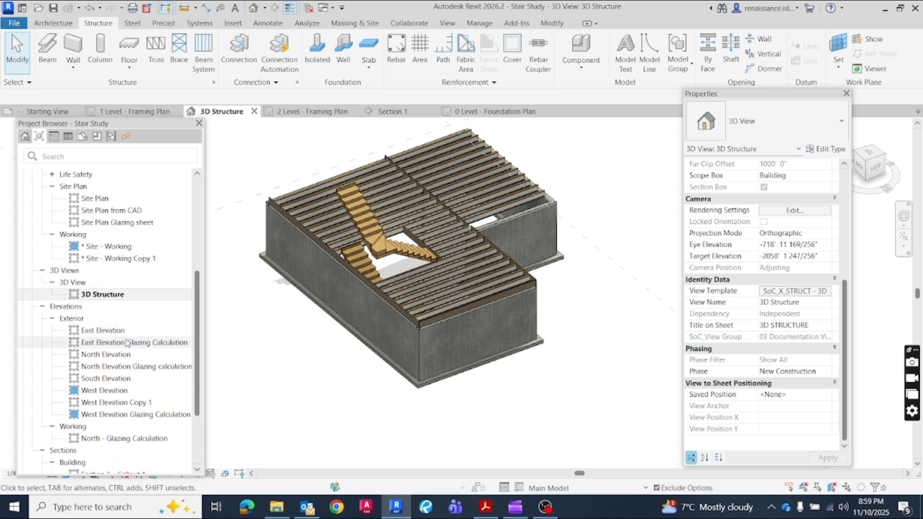
scroll(122, 356, "down", 2)
scroll(67, 277, "up", 7)
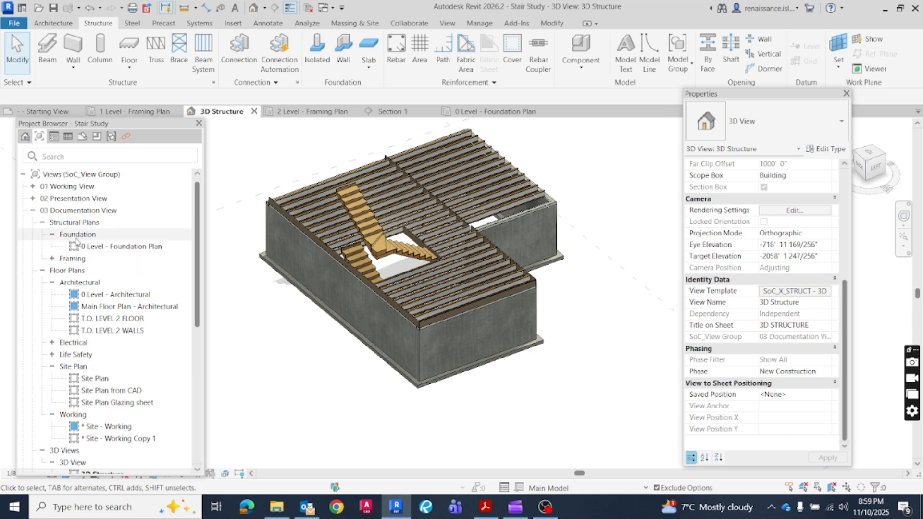
double_click(53, 260)
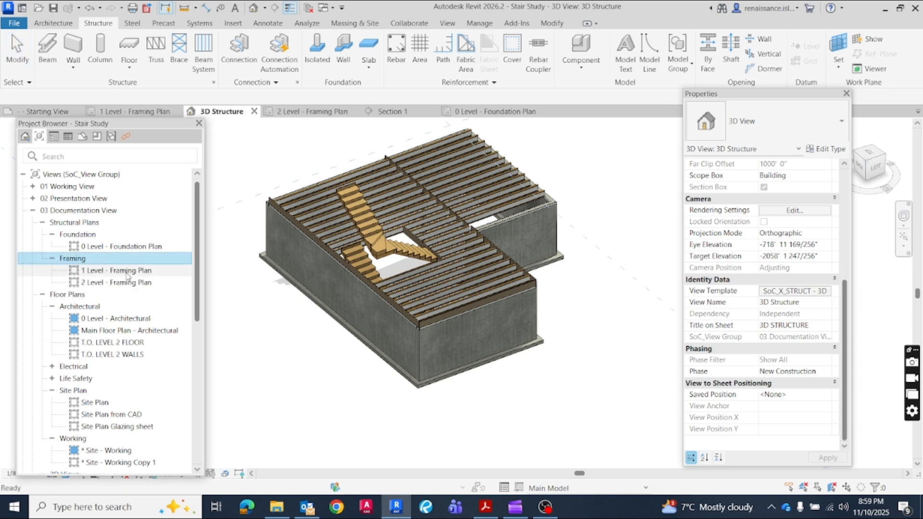
double_click(89, 272)
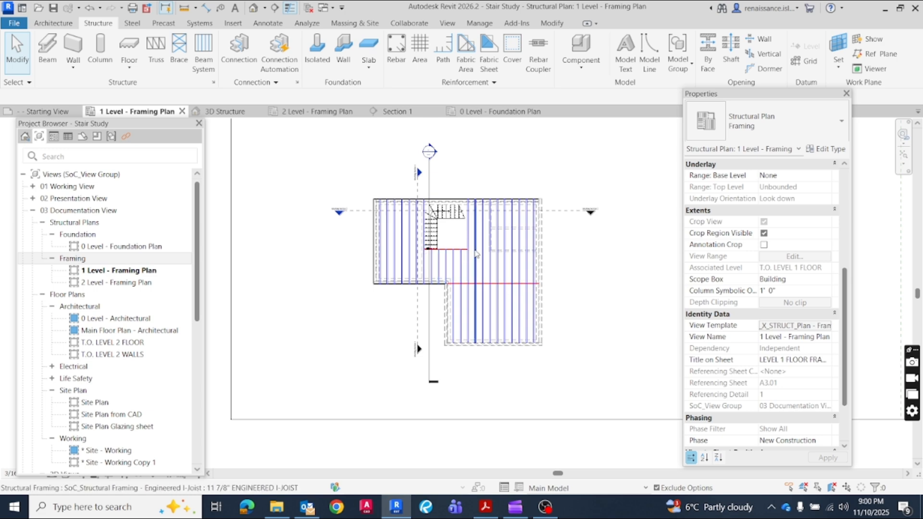
Examine the engineered I-joists around the stair opening in the level 1 framing plan
scroll(499, 286, "up", 3)
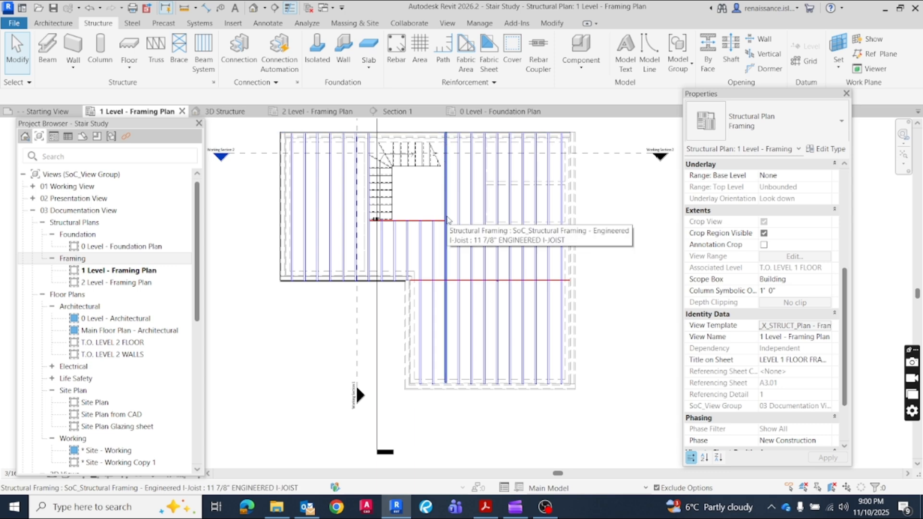
key("Tab")
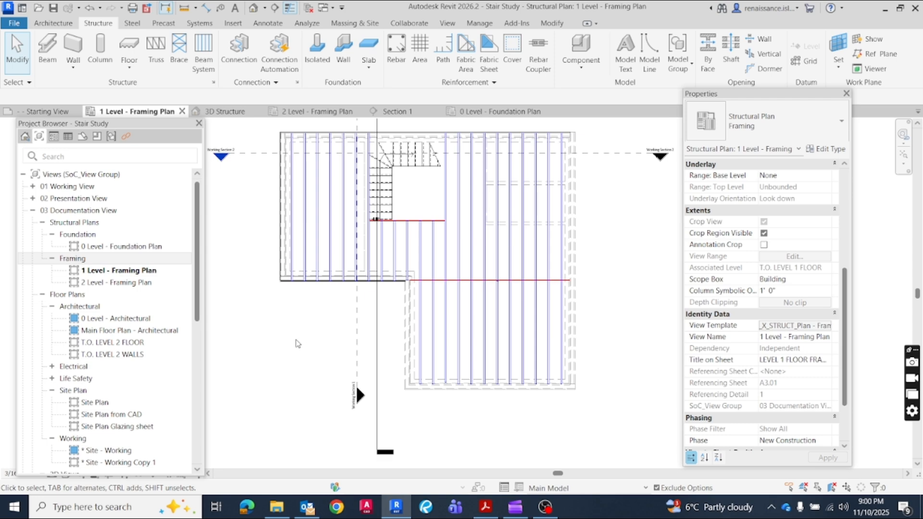
scroll(289, 336, "down", 3)
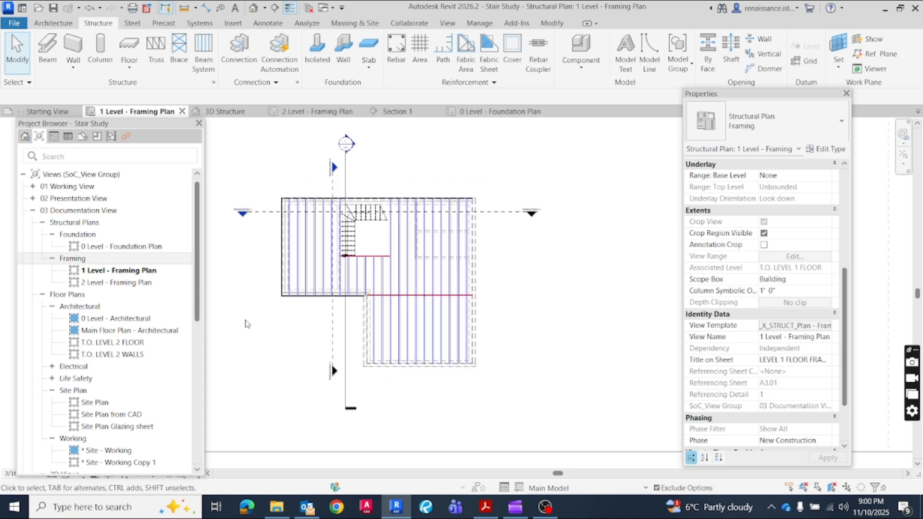
Compare the 1 Level and 2 Level framing plans and examine the floor framing in Section 1
middle_click_drag(268, 340, 306, 346)
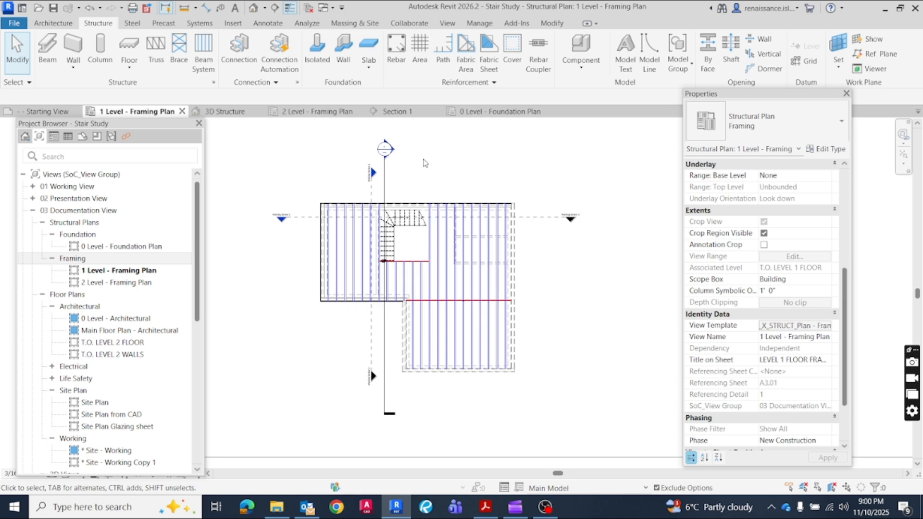
left_click(300, 112)
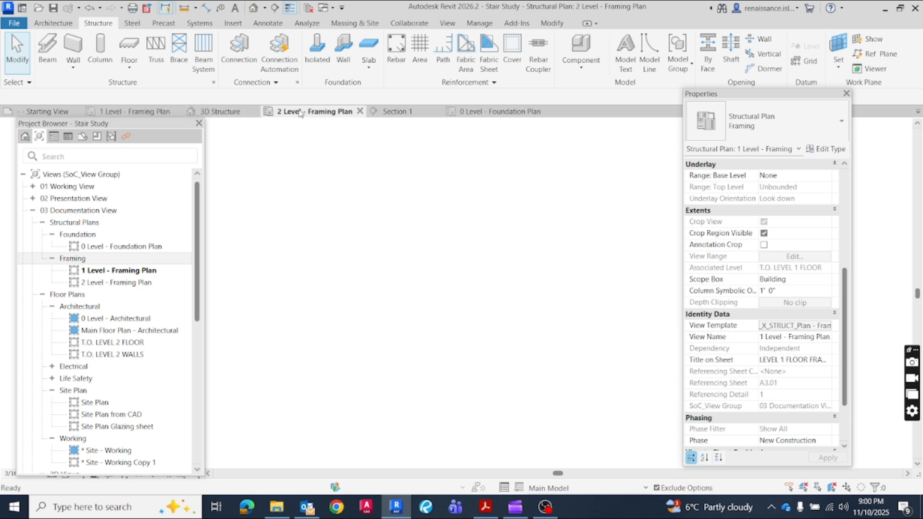
scroll(551, 269, "up", 1)
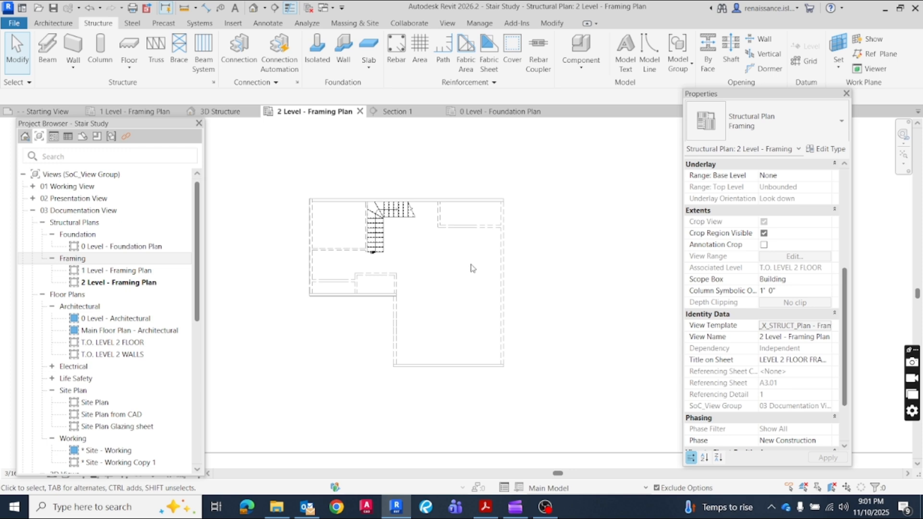
left_click(153, 112)
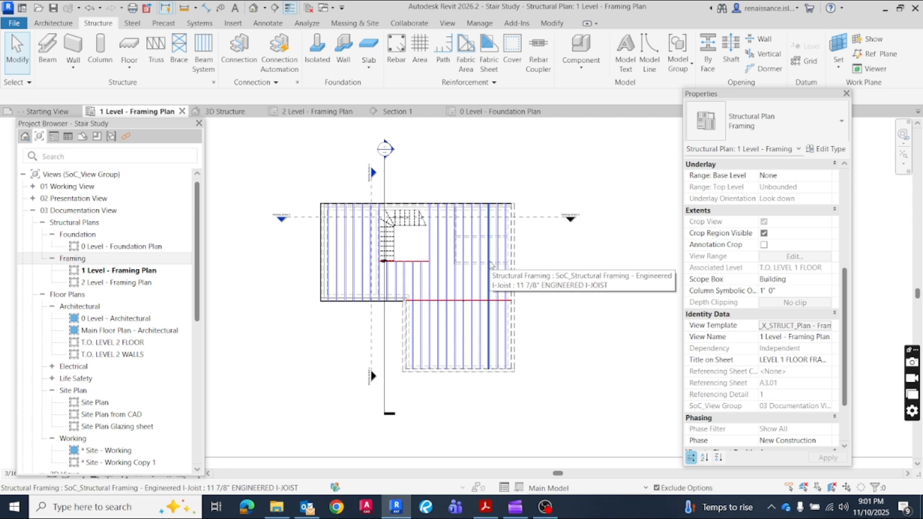
left_click(303, 112)
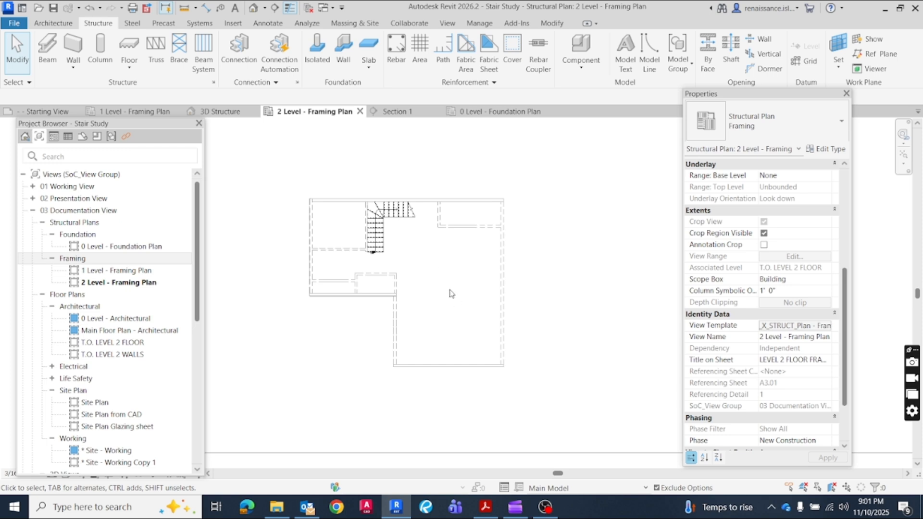
left_click(400, 113)
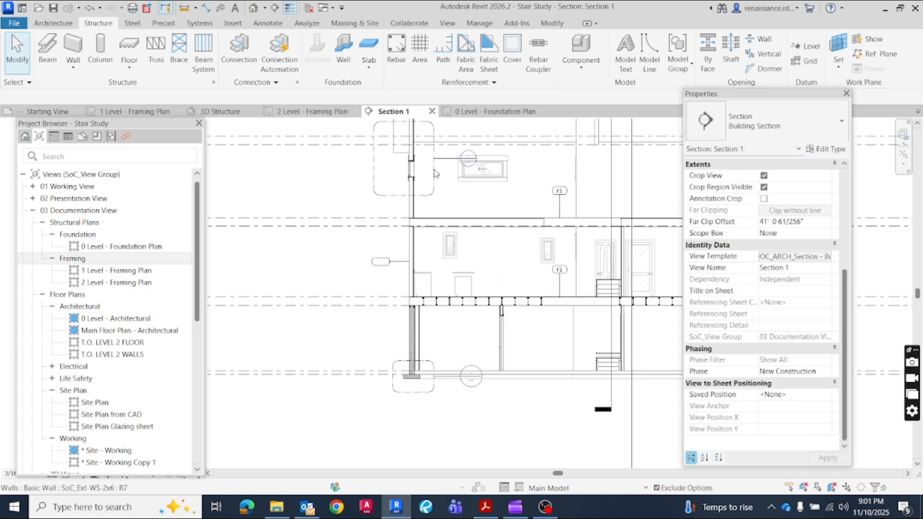
middle_click_drag(642, 259, 548, 254)
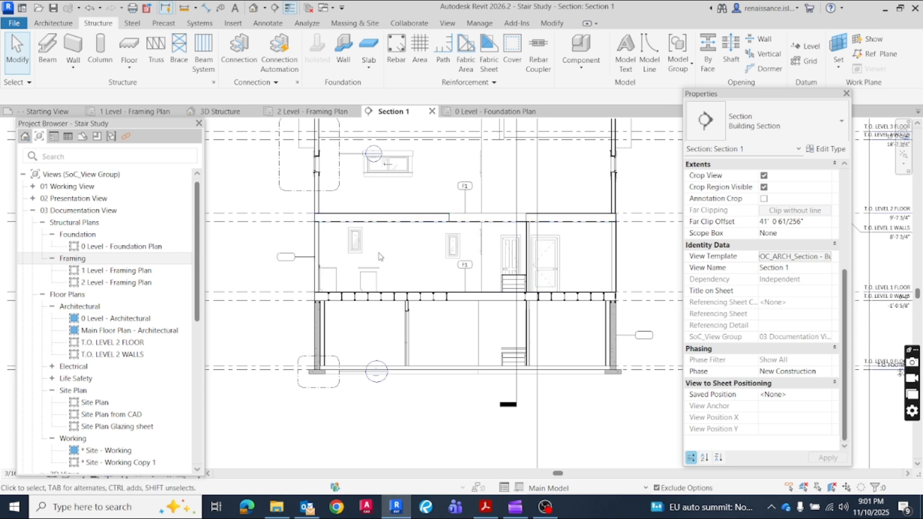
Review the properties of the SoC_X_STRUCT_Plan - Framing view template assigned to the 2 Level - Framing Plan
left_click(281, 113)
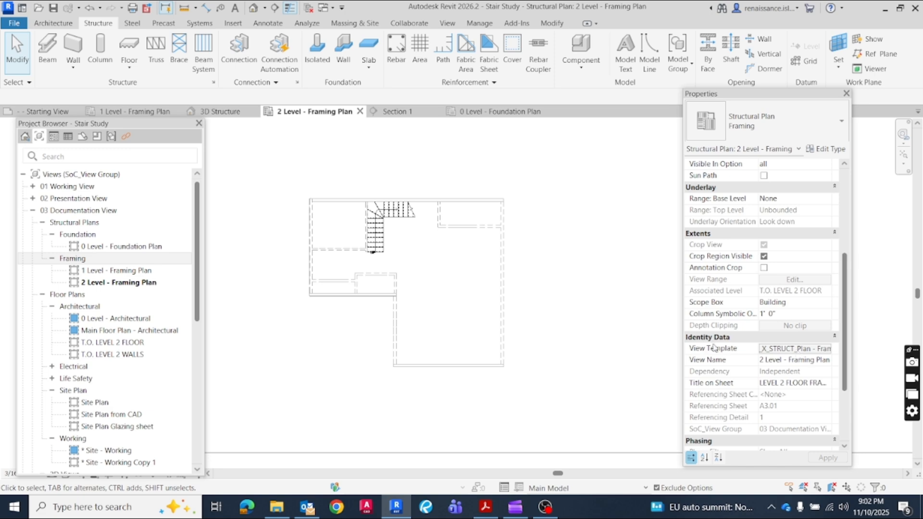
left_click(800, 349)
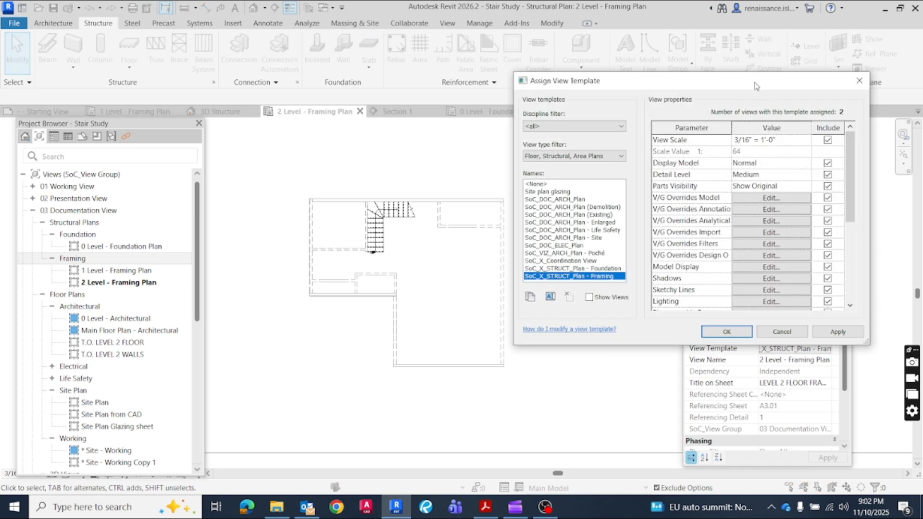
left_click_drag(754, 86, 611, 82)
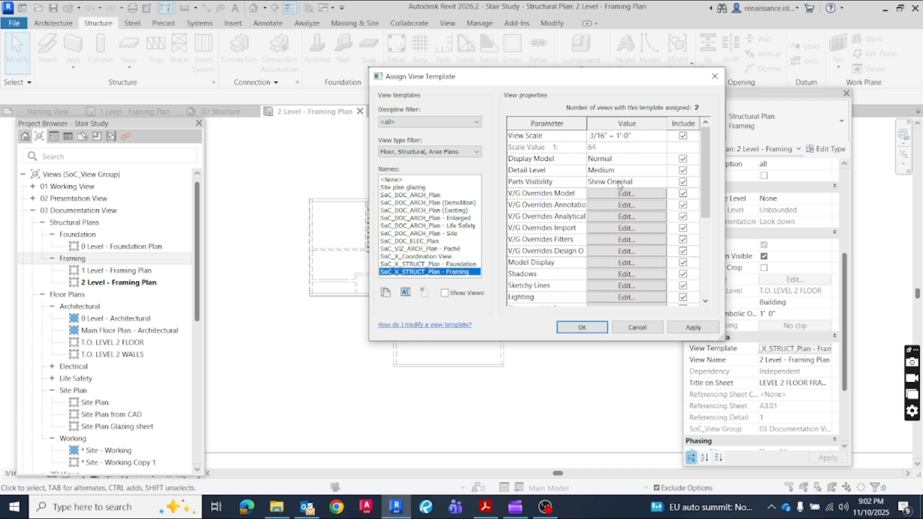
scroll(620, 185, "down", 2)
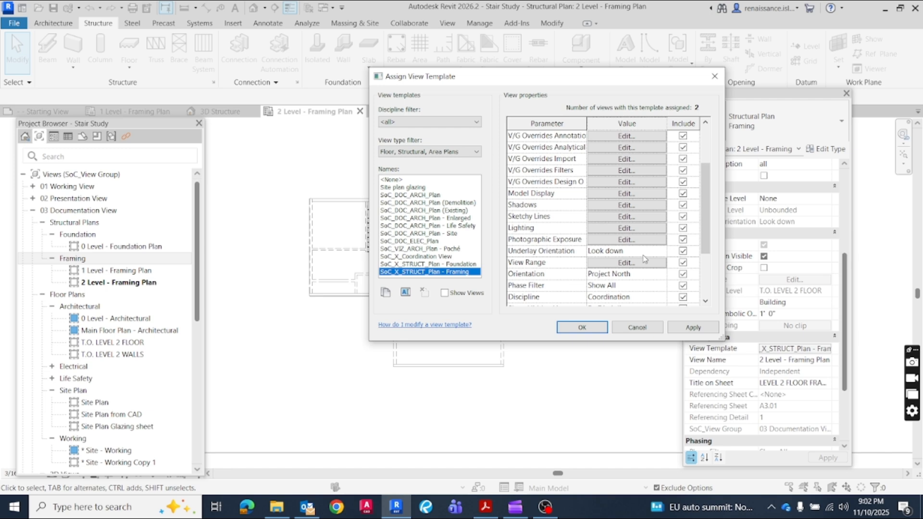
left_click(715, 76)
Start a structural beam system in the 2 Level - Framing Plan
scroll(288, 221, "up", 2)
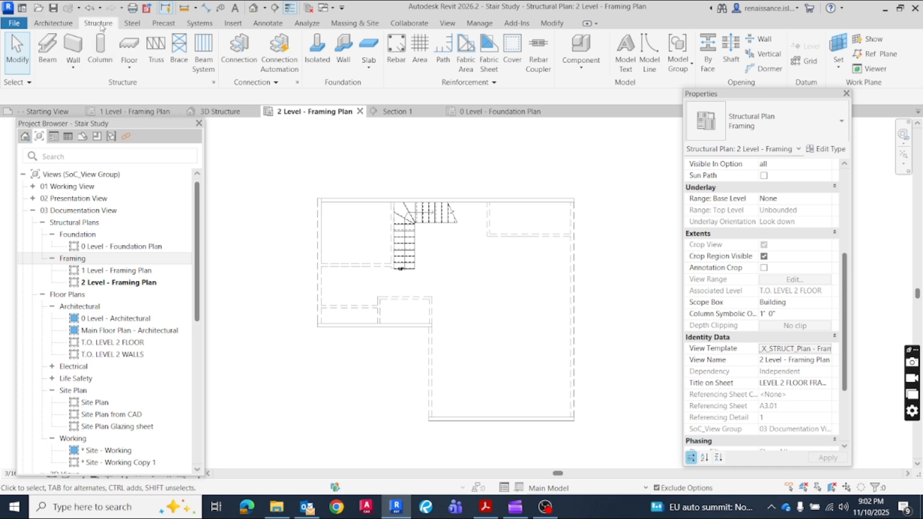
left_click(204, 48)
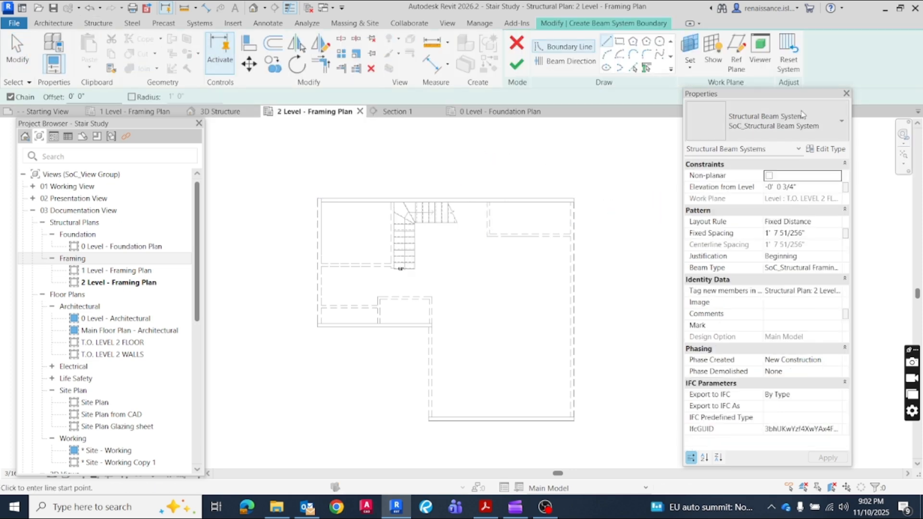
left_click_drag(761, 98, 725, 91)
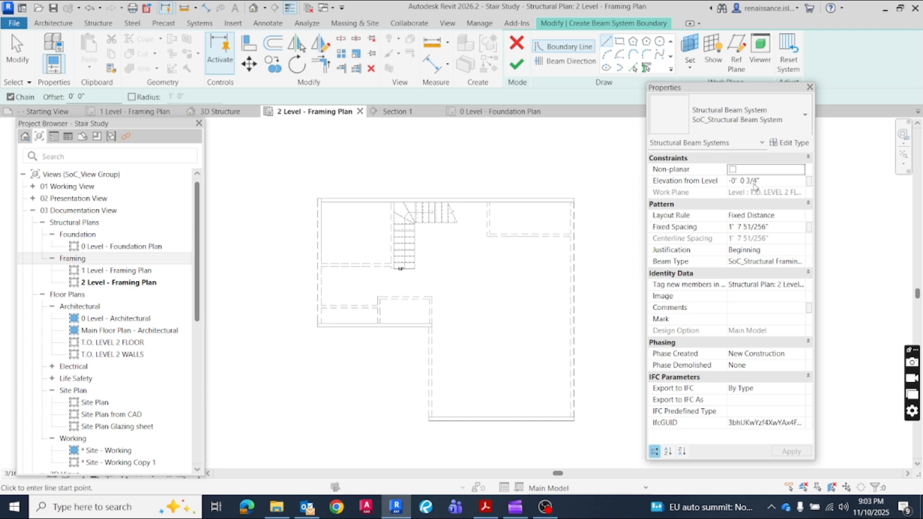
Examine the level 1 joists beneath the subfloor and the level 2 floor edge at the exterior wall in Section 1
left_click(391, 111)
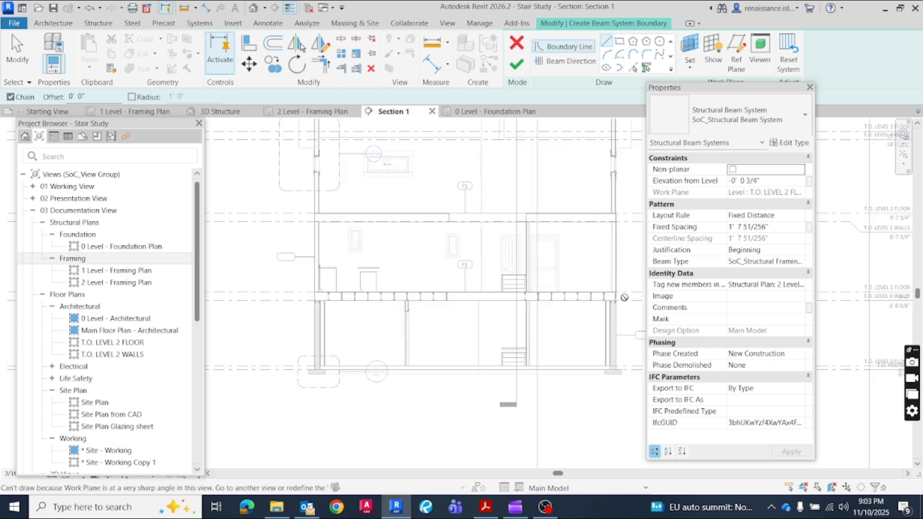
scroll(623, 300, "up", 4)
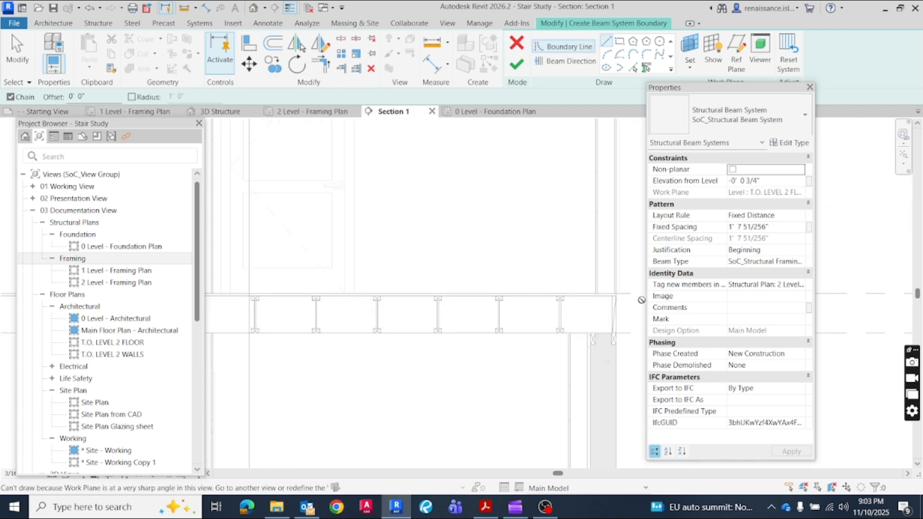
scroll(468, 242, "down", 3)
scroll(467, 242, "down", 1)
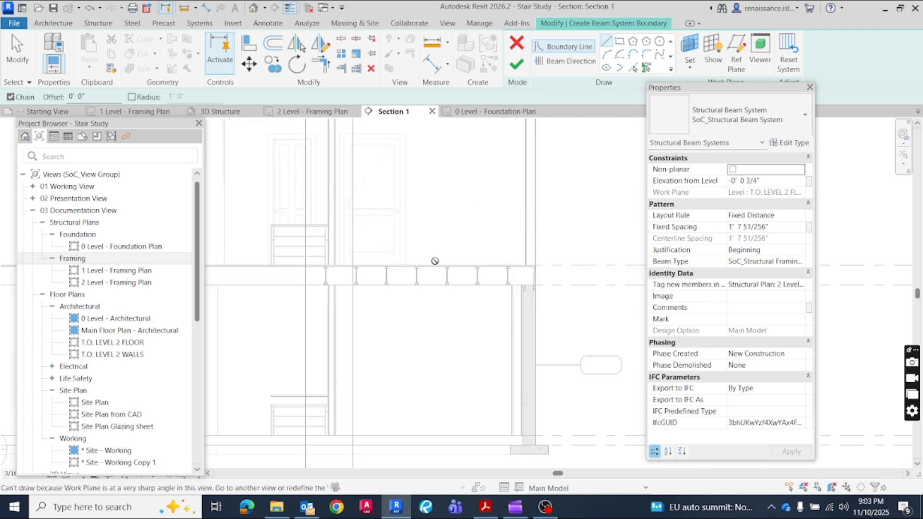
scroll(533, 260, "up", 2)
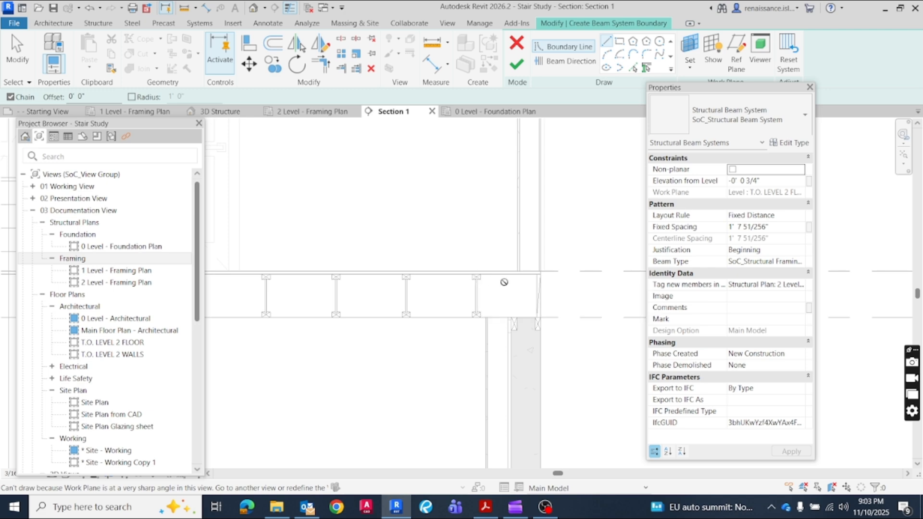
scroll(392, 230, "down", 1)
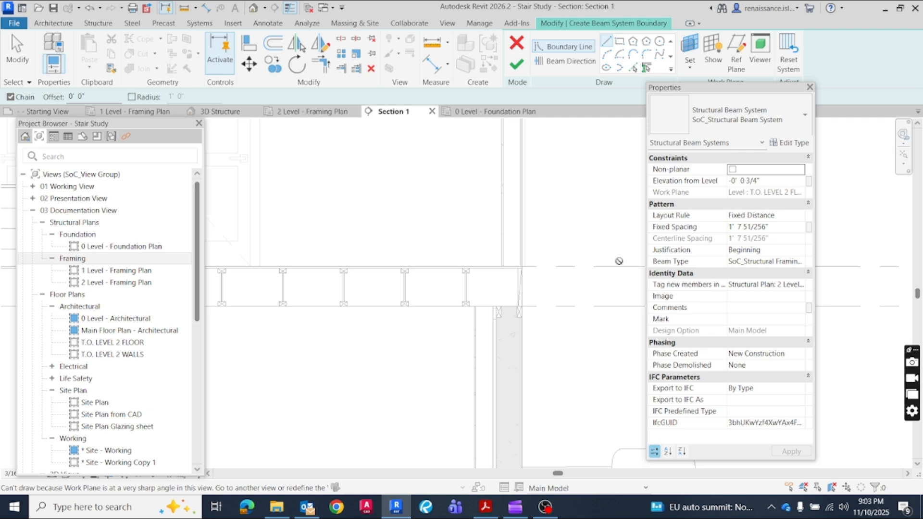
scroll(414, 217, "down", 2)
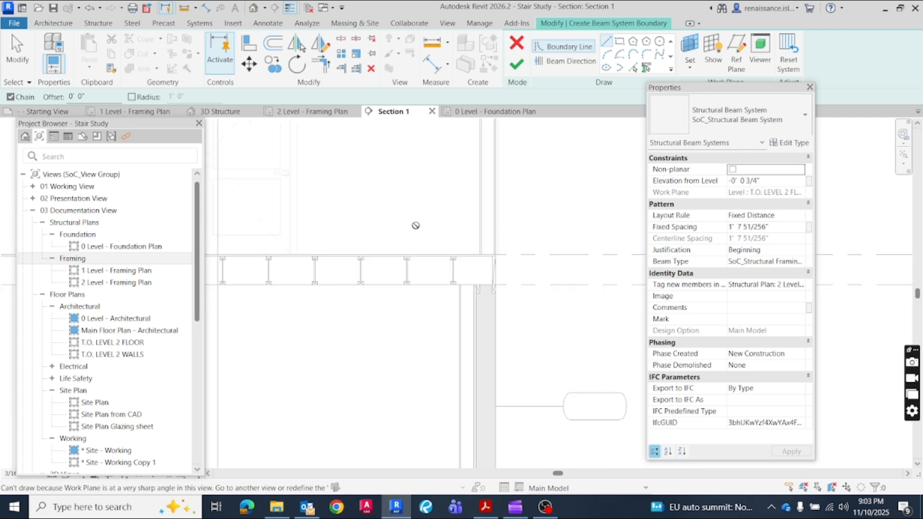
middle_click_drag(423, 197, 496, 394)
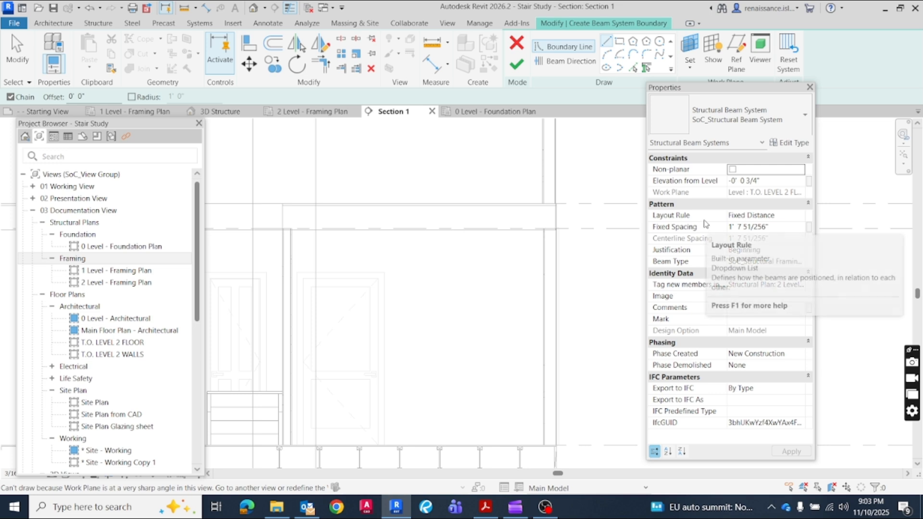
Keep the beam system's layout rule at Fixed Distance and apply the 11 7/8" ENGINEERED I-JOIST beam type
left_click(803, 216)
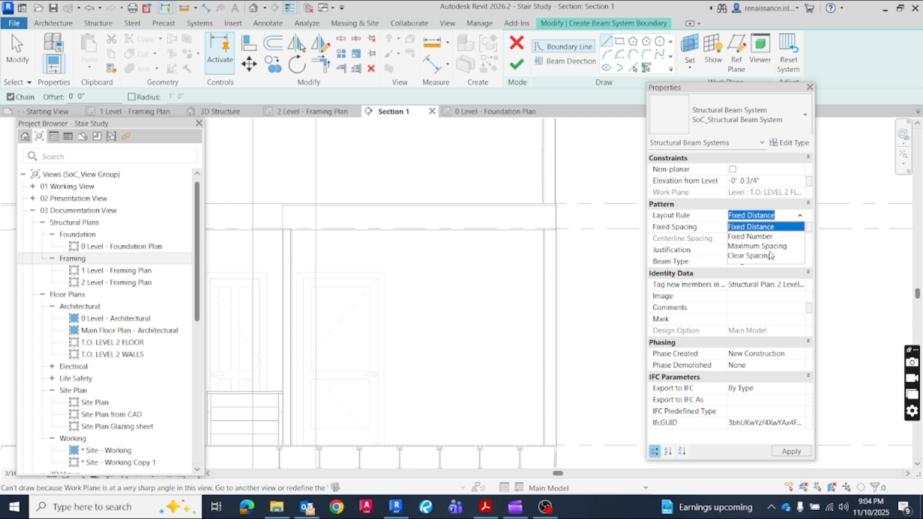
left_click(785, 216)
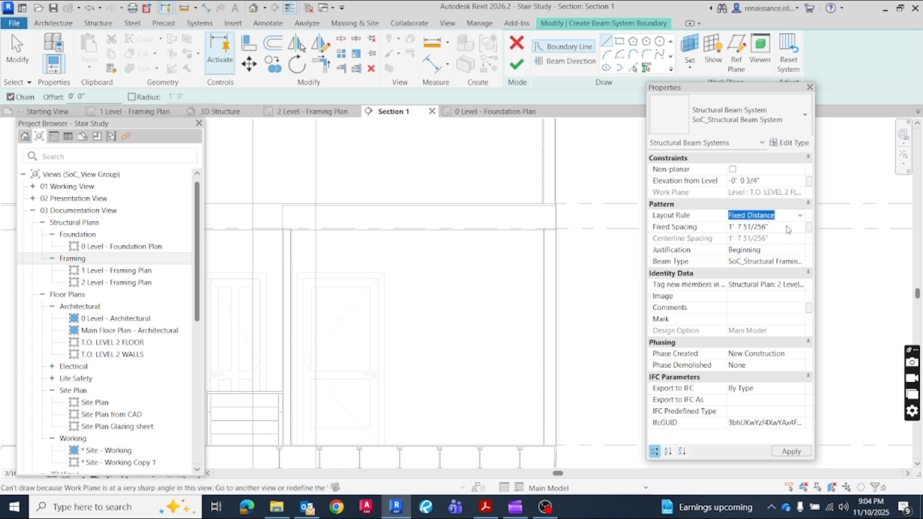
left_click(780, 227)
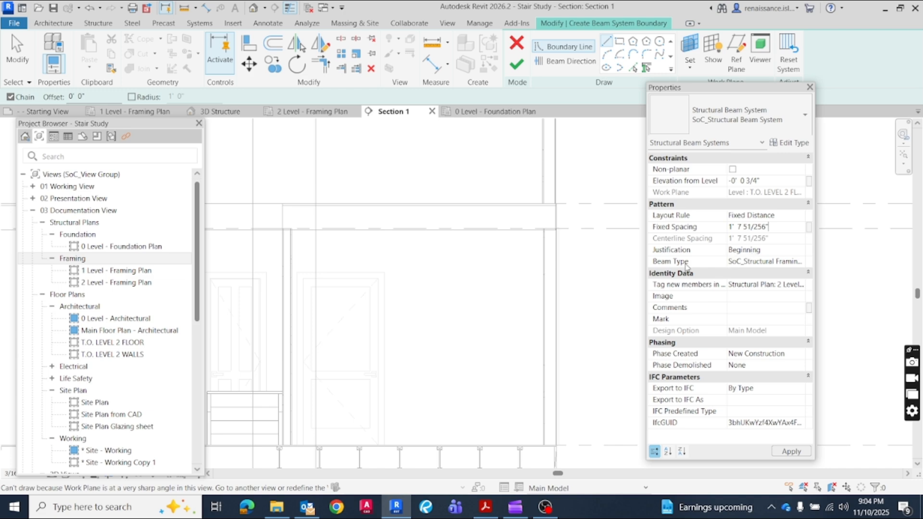
left_click(770, 261)
left_click(800, 263)
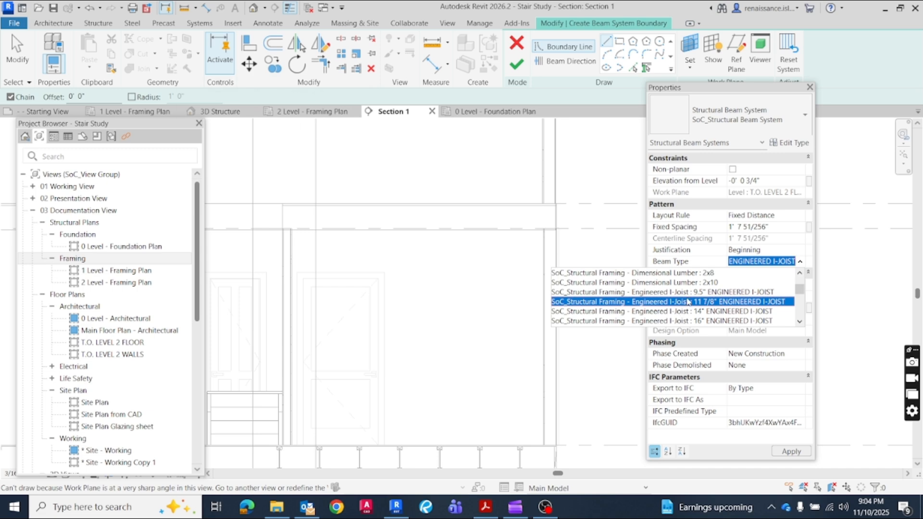
left_click(744, 303)
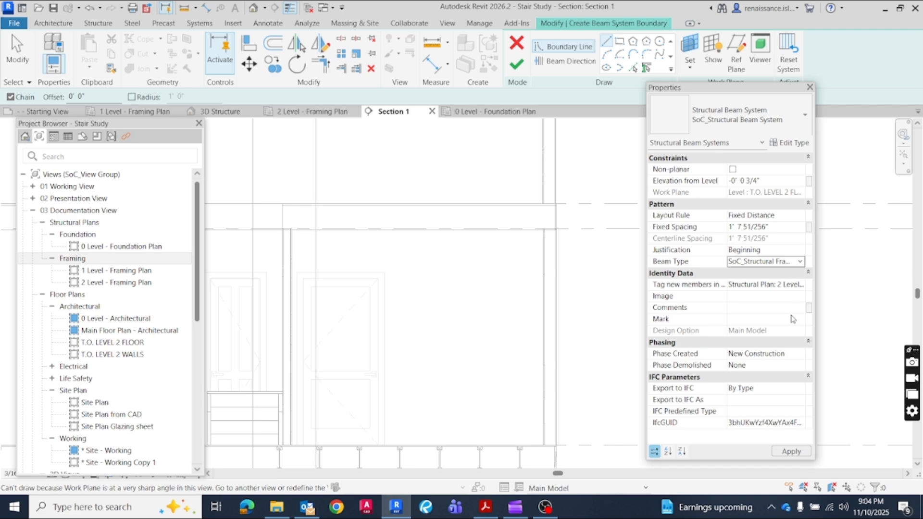
left_click(791, 452)
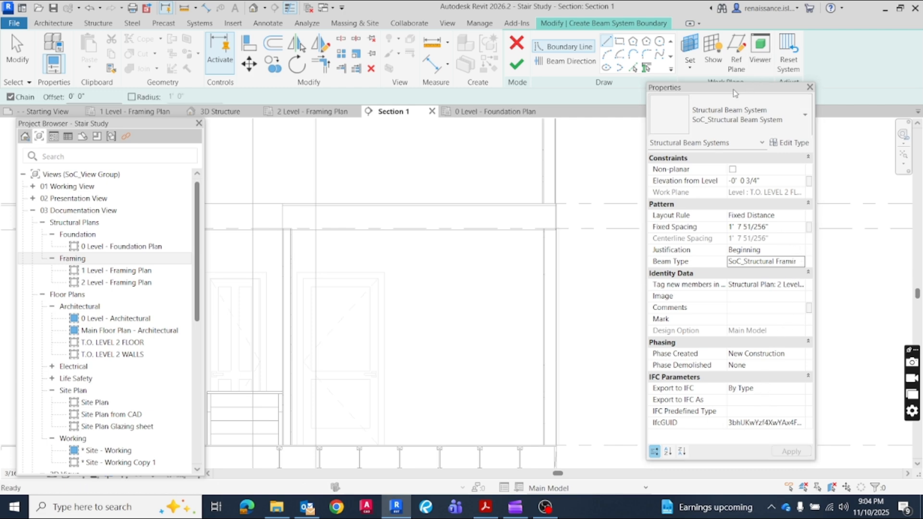
Sketch the beam system's closed L-shaped boundary along the outer faces of the exterior walls in the 2 Level - Framing Plan
left_click_drag(734, 93, 762, 130)
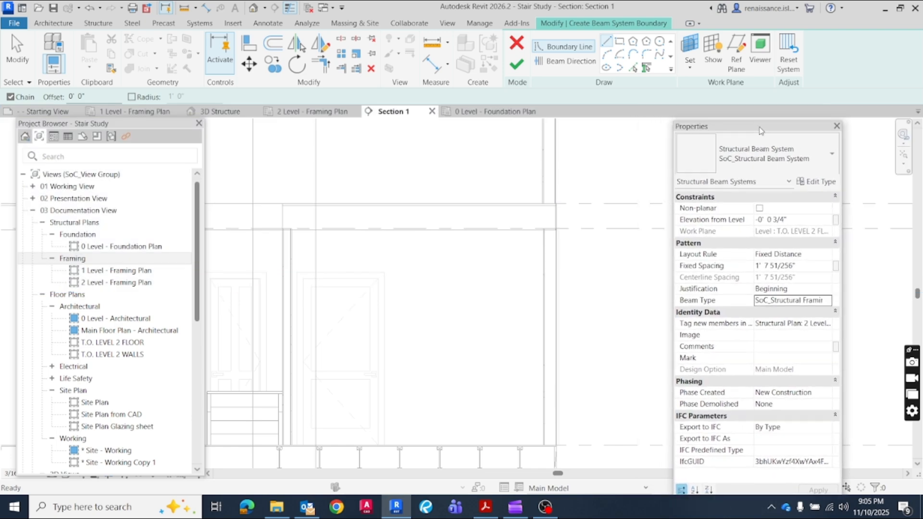
left_click(289, 113)
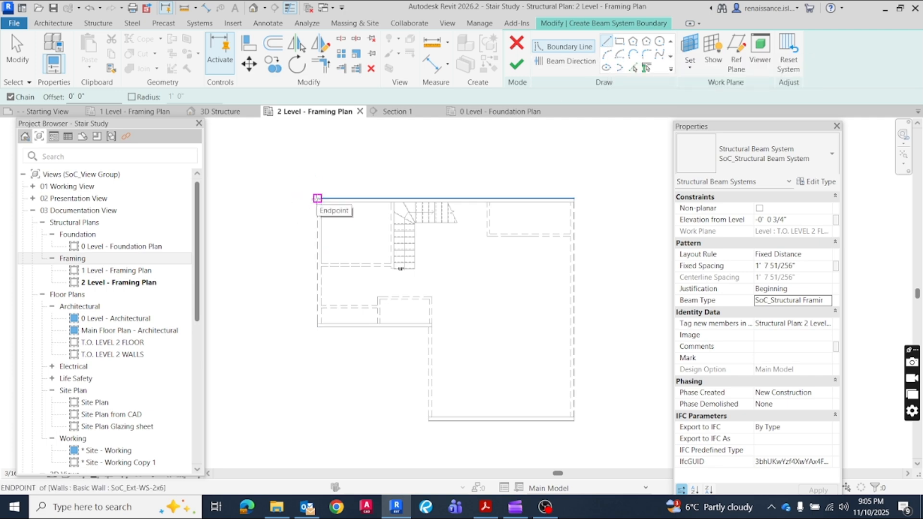
left_click(317, 199)
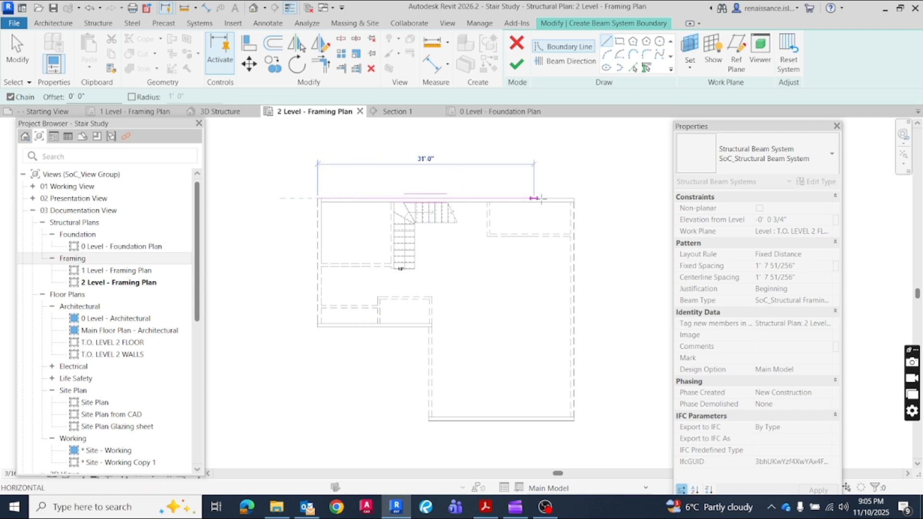
left_click(574, 198)
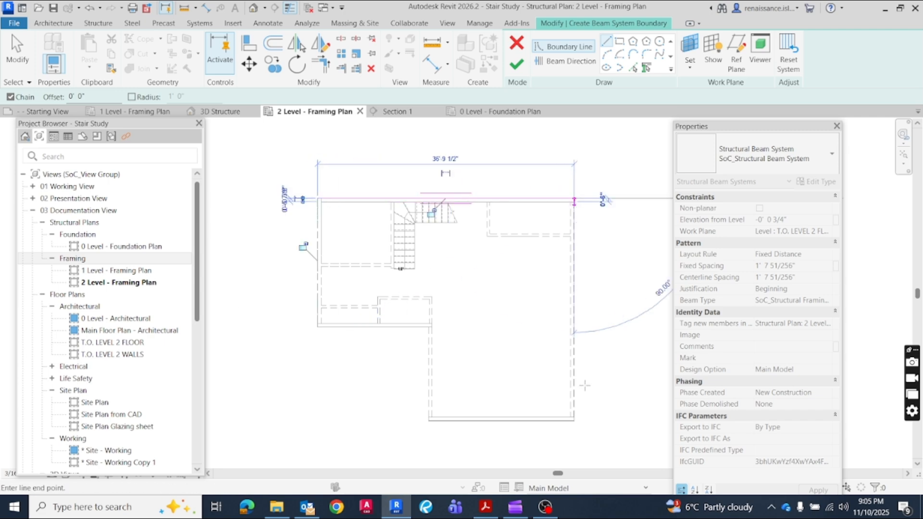
left_click(574, 421)
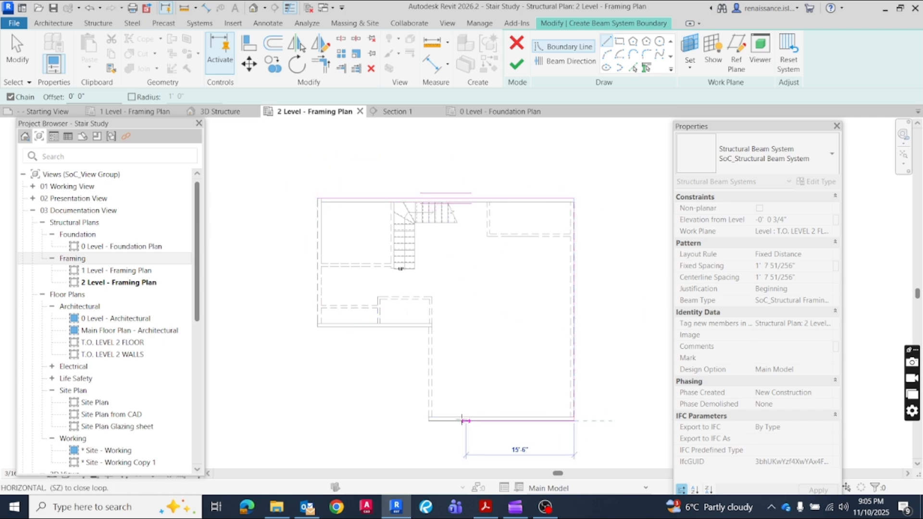
left_click(428, 421)
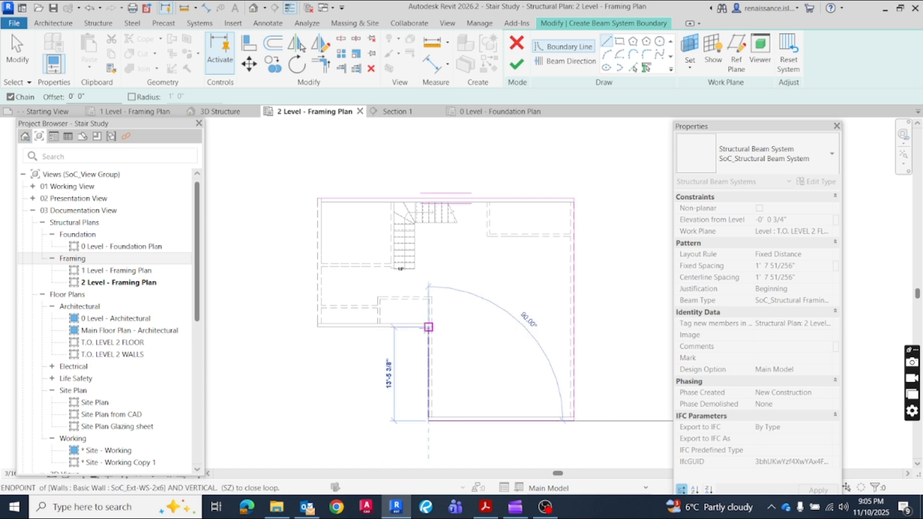
left_click(428, 327)
left_click(317, 327)
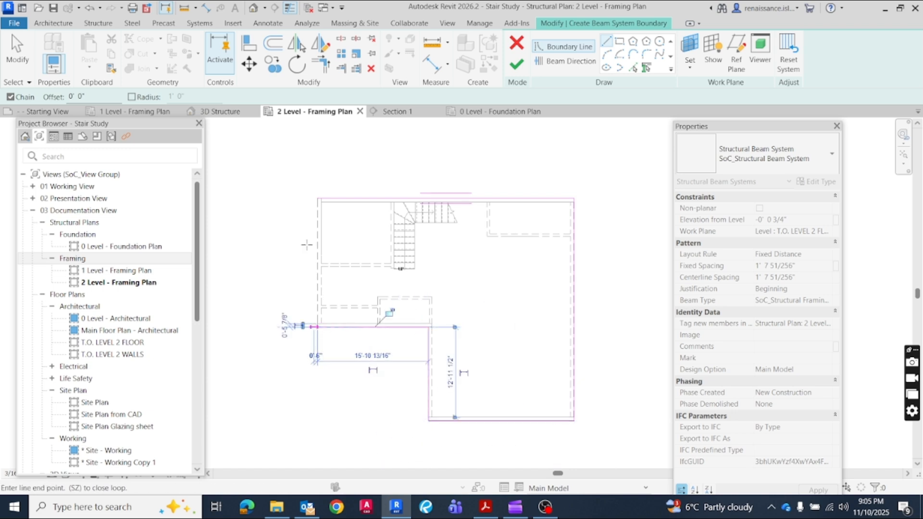
left_click(317, 199)
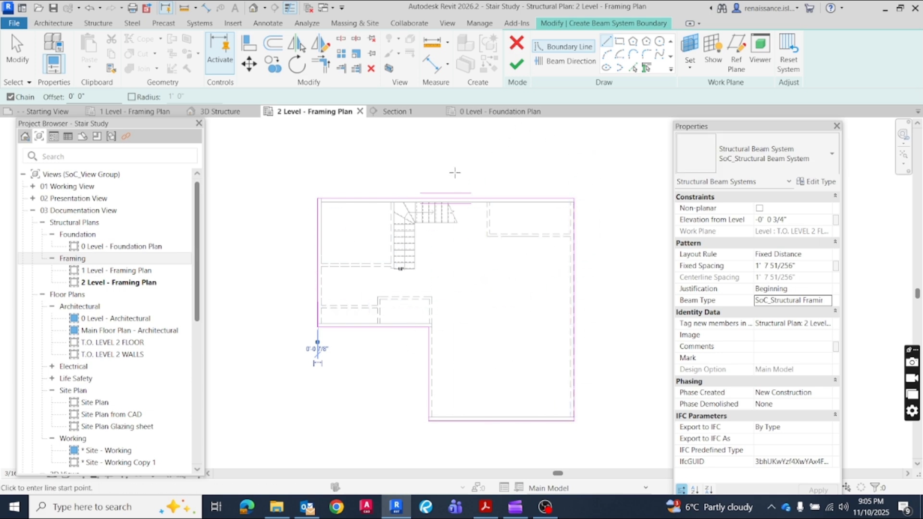
Sketch a rectangular boundary about 11 ft by 10 ft around the stair opening, starting on the upper exterior wall edge
scroll(452, 173, "up", 1)
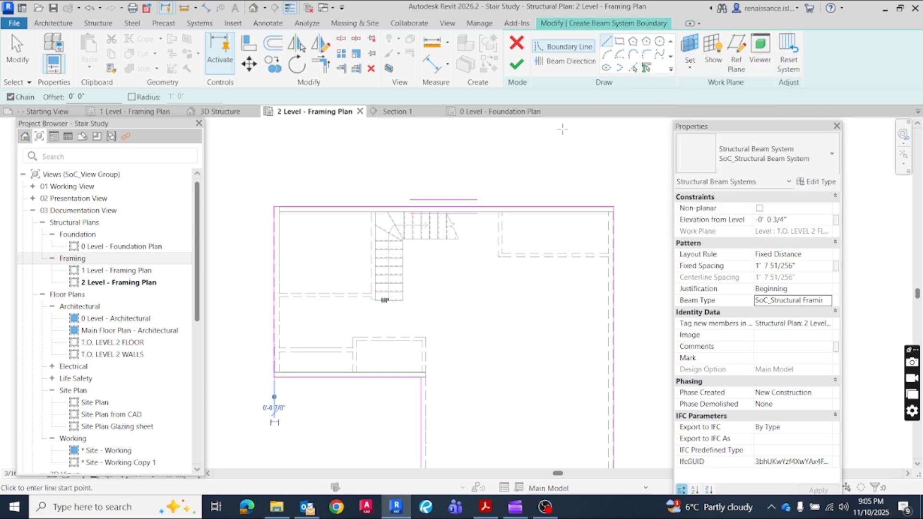
left_click(620, 41)
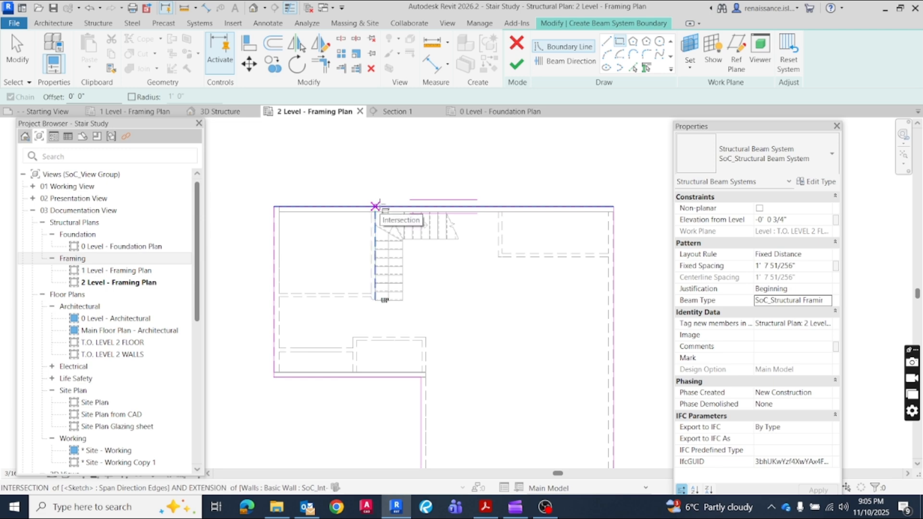
left_click(375, 206)
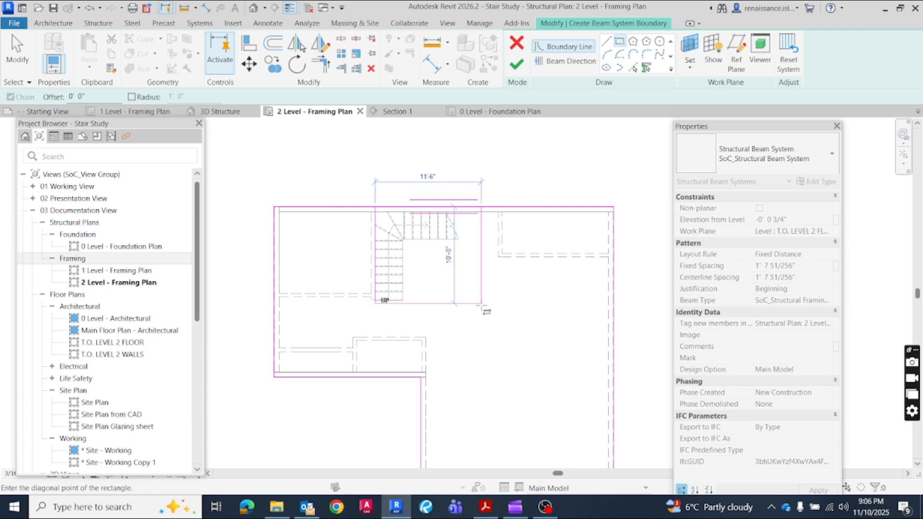
scroll(482, 307, "up", 3)
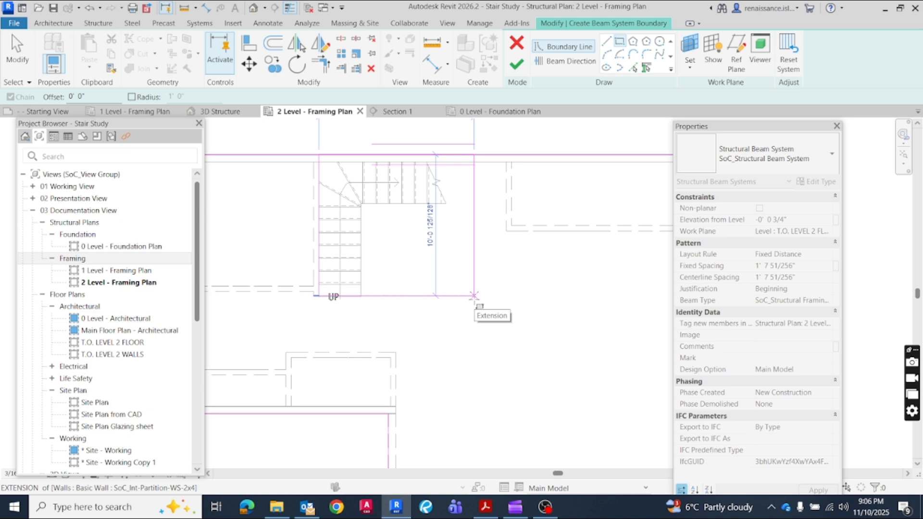
left_click(474, 296)
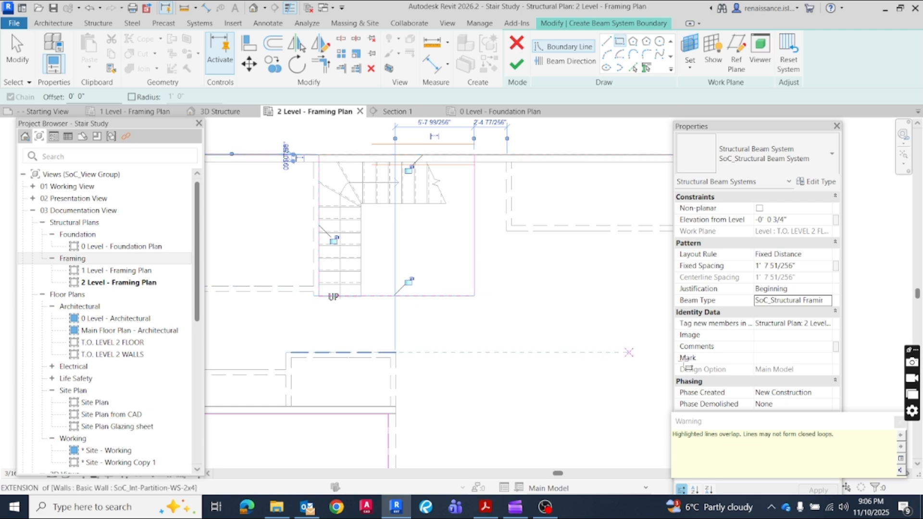
scroll(596, 337, "down", 3)
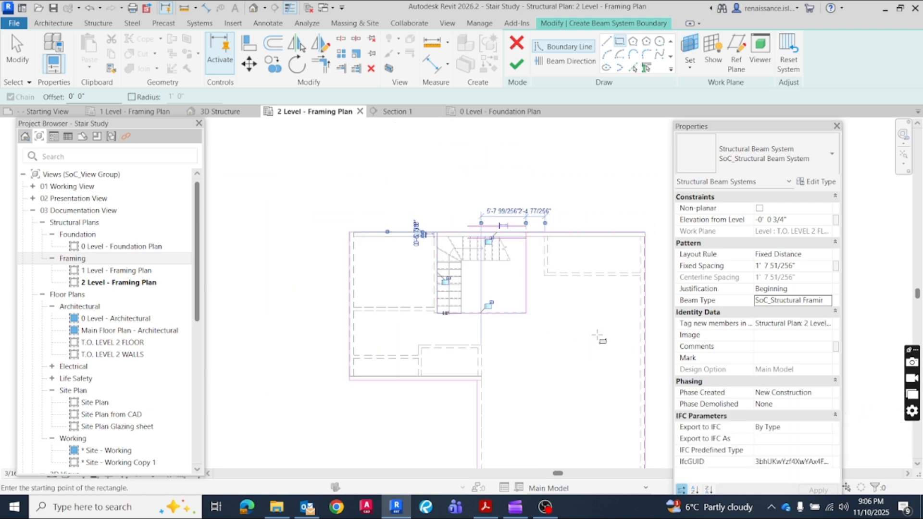
key("Escape")
key("Escape")
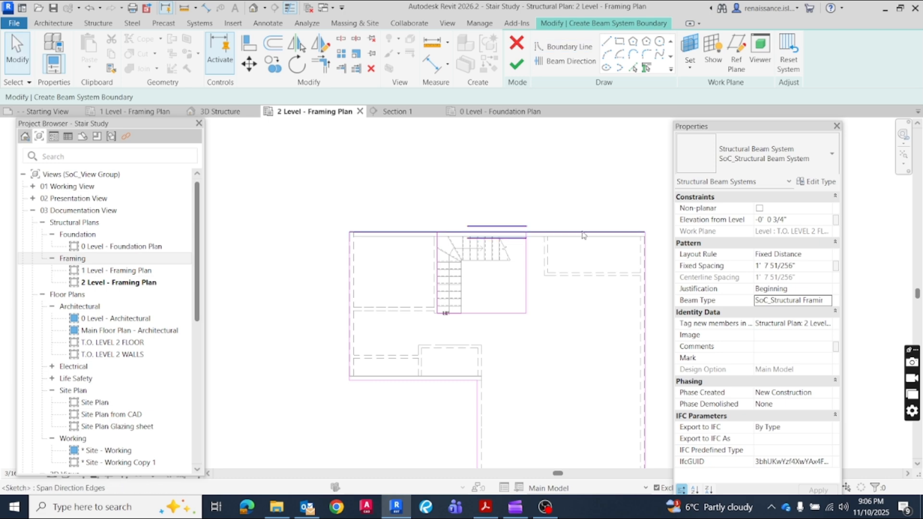
Try to shorten the boundary's upper edge to the stair opening's left corner, and extend it back to the right exterior corner
left_click(584, 234)
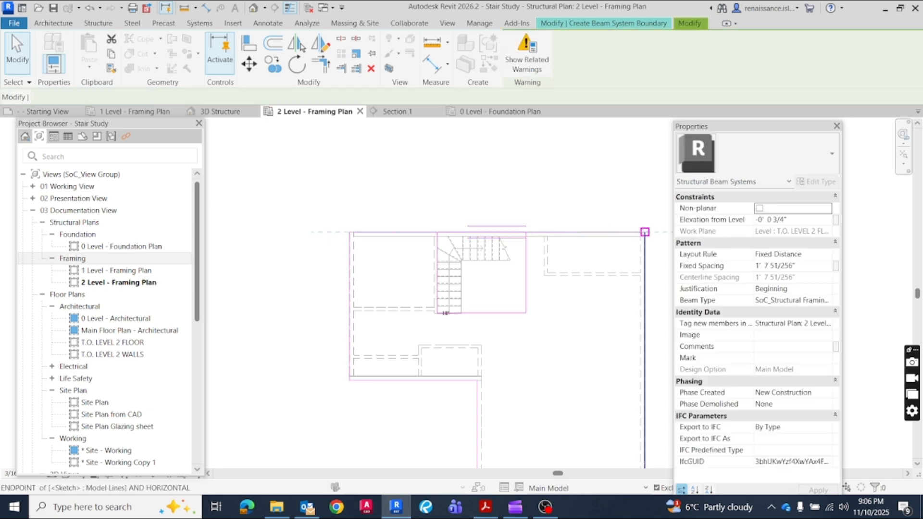
left_click_drag(645, 232, 437, 232)
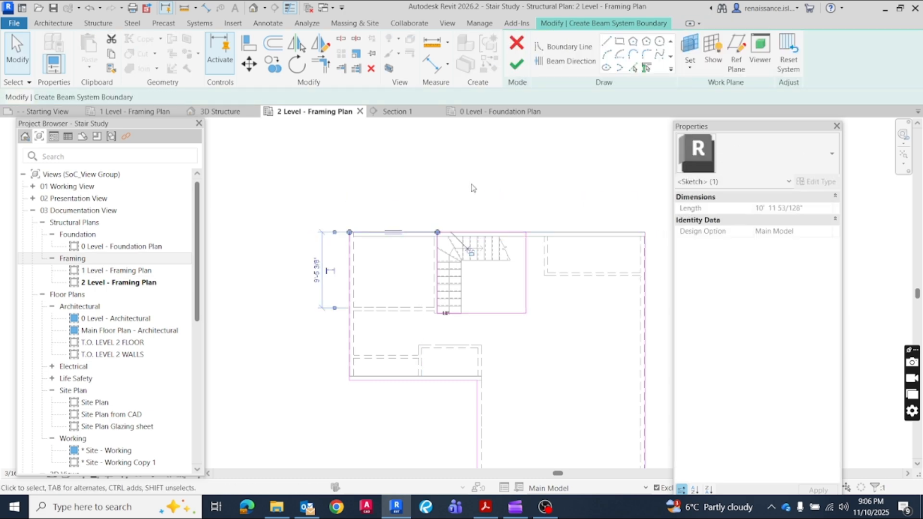
left_click(483, 232)
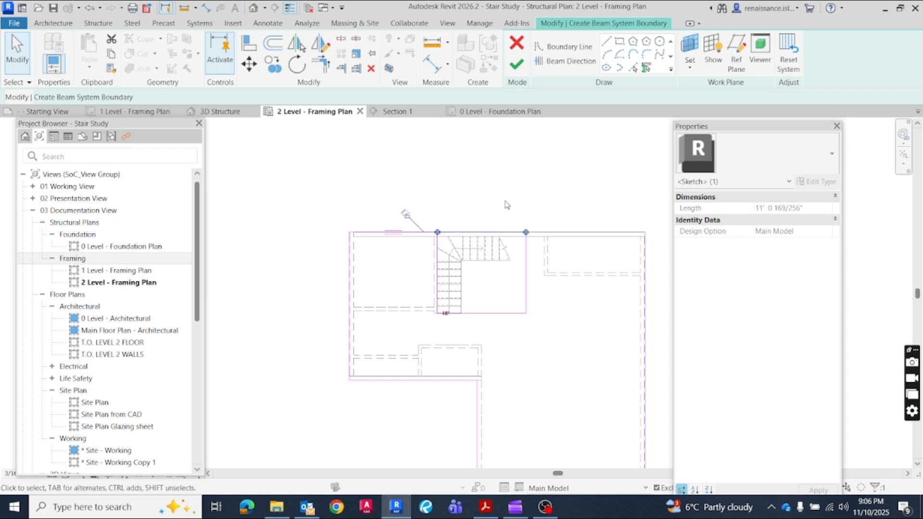
left_click(505, 206)
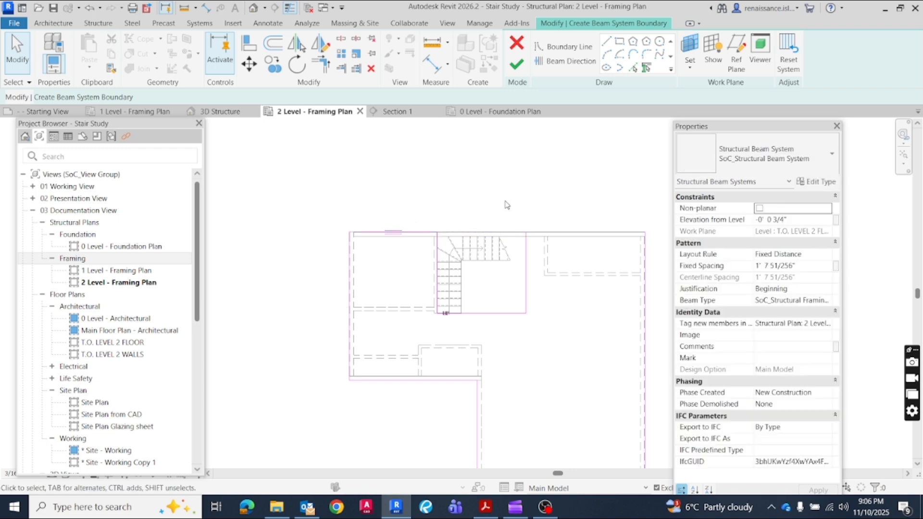
left_click(425, 233)
left_click_drag(438, 233, 644, 232)
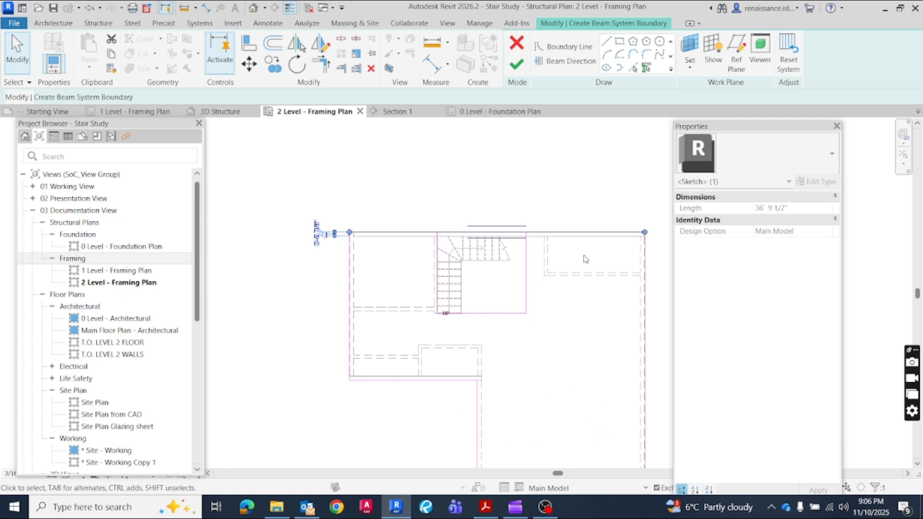
Set the beam direction along the left exterior edge and try to finish the beam system boundary
left_click(571, 61)
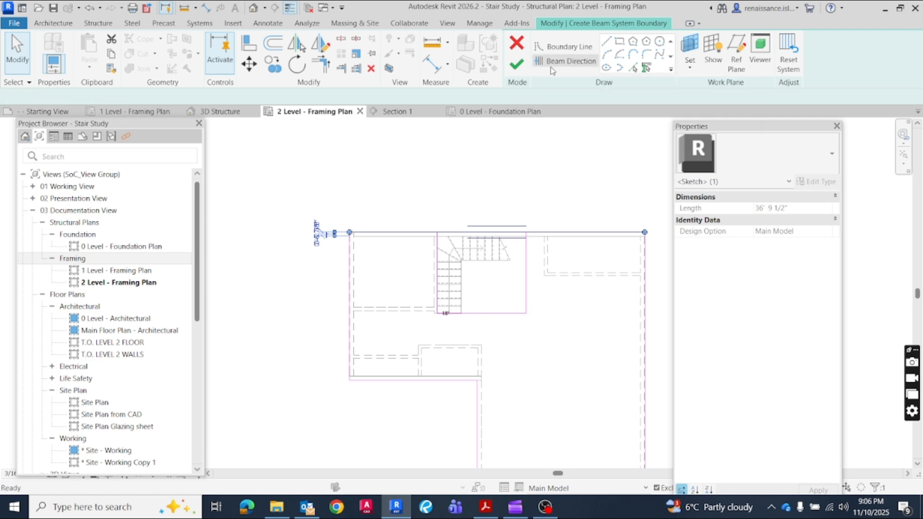
left_click(350, 299)
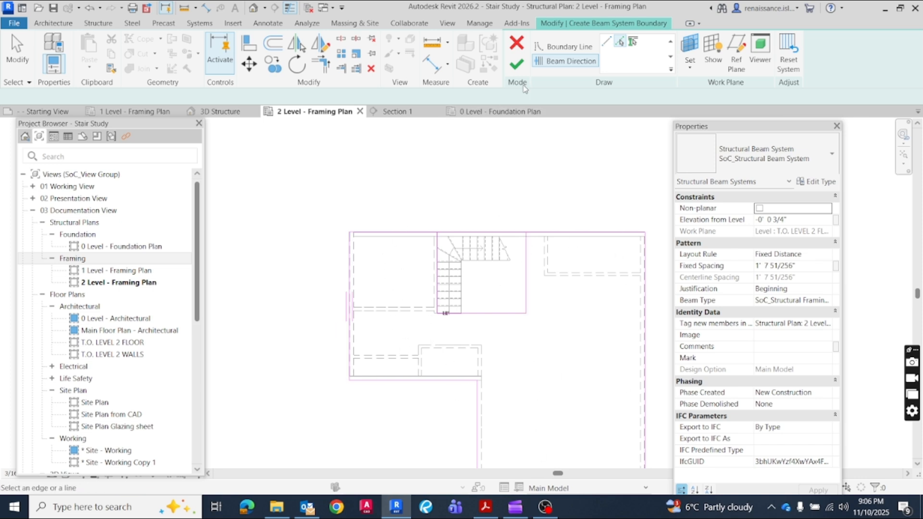
left_click(517, 67)
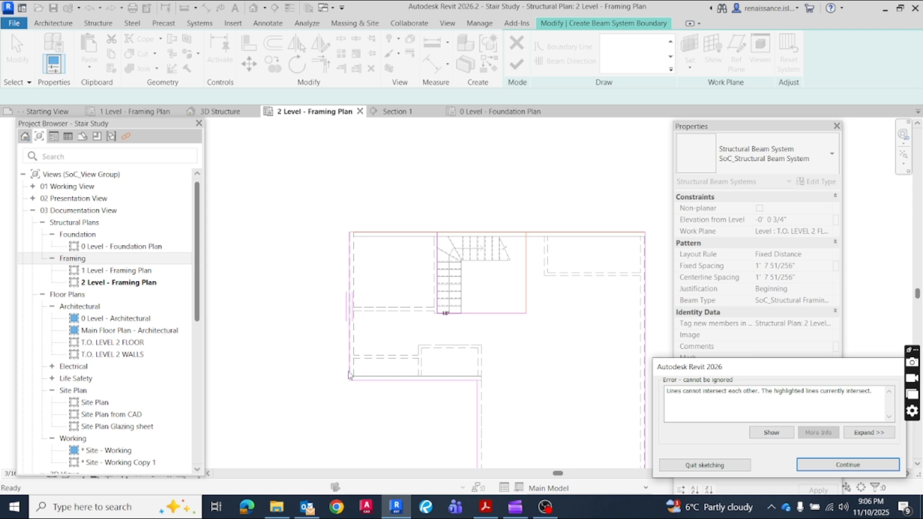
left_click(825, 470)
Set the beam direction along the boundary's upper edge and delete the overlapping boundary lines on that side
left_click(511, 234)
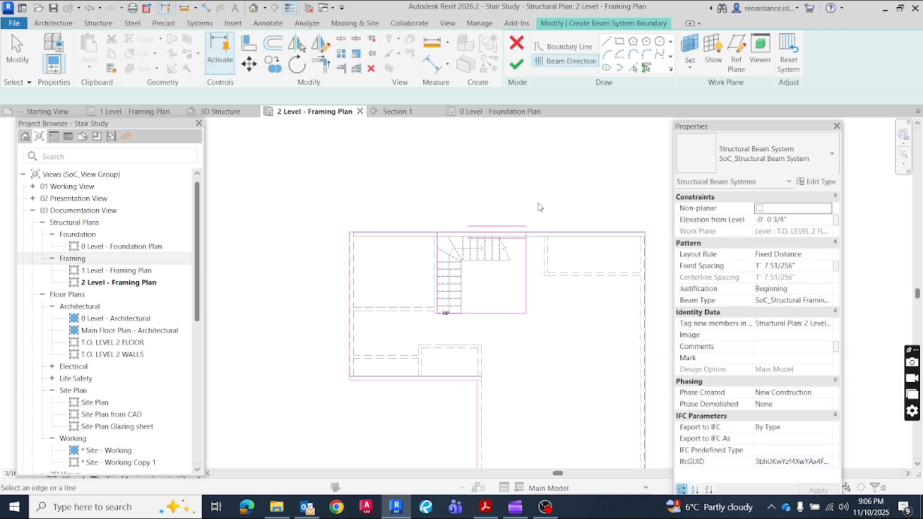
key("Escape")
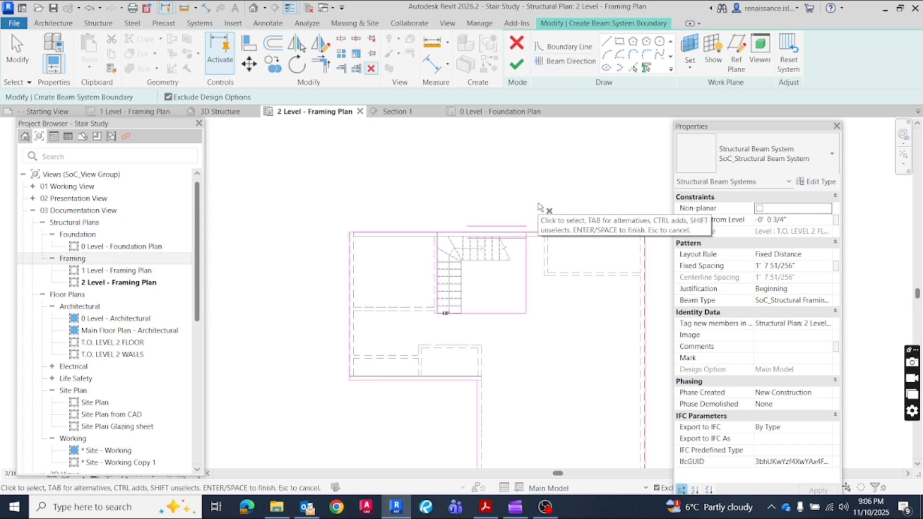
key("Escape")
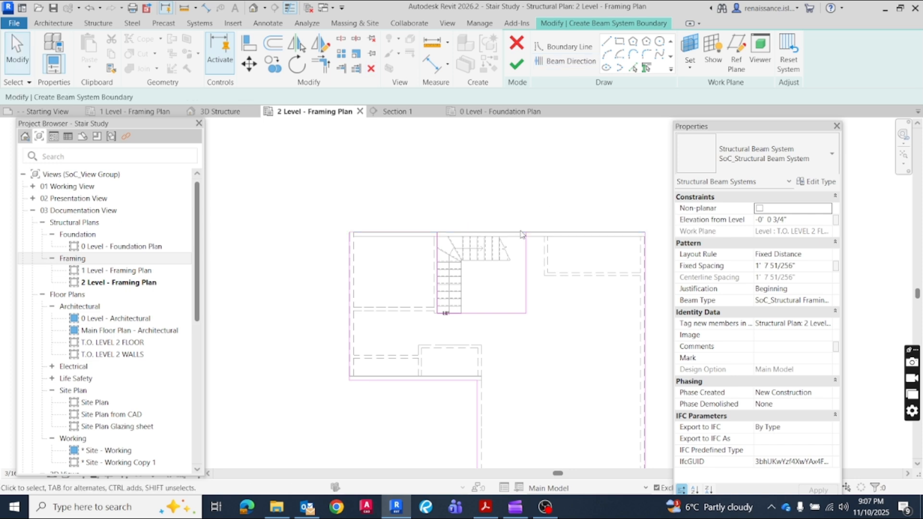
Redraw the upper boundary edge as separate segments on both sides of the stair opening and finish the beam system
left_click(607, 41)
left_click(350, 232)
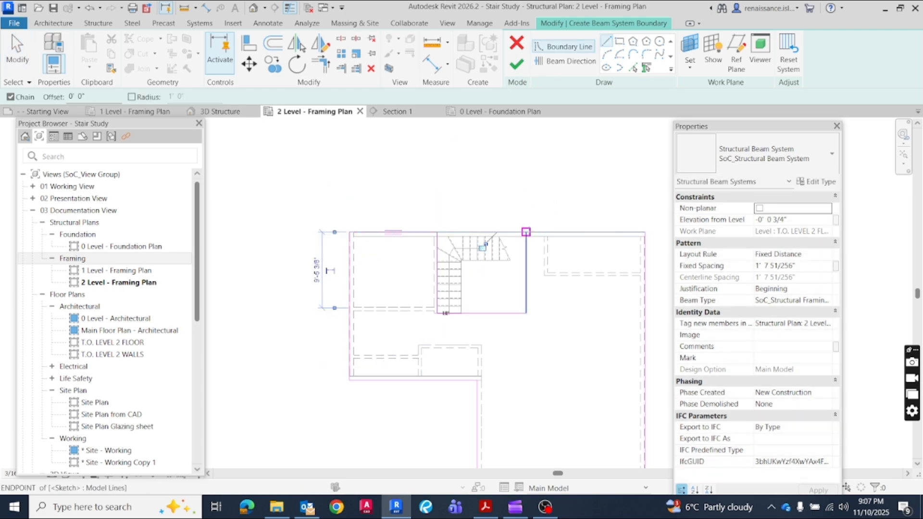
left_click(526, 233)
left_click(644, 232)
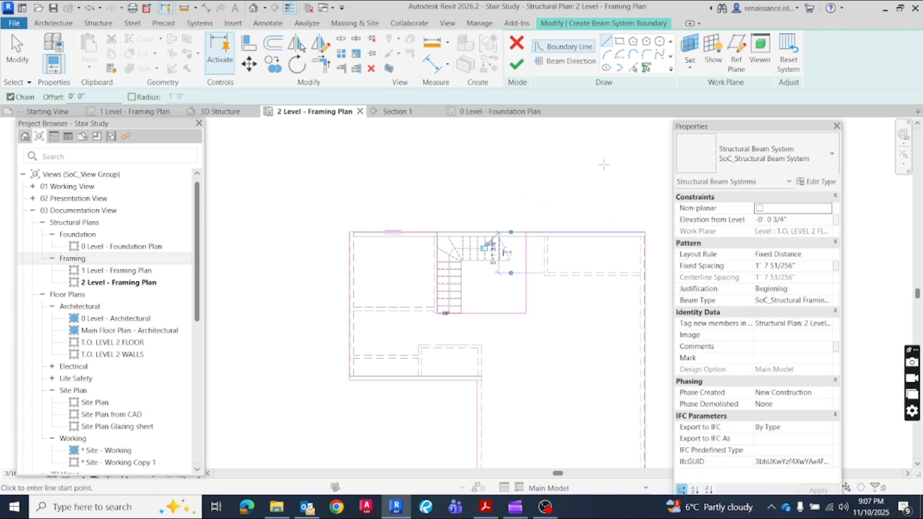
left_click(516, 64)
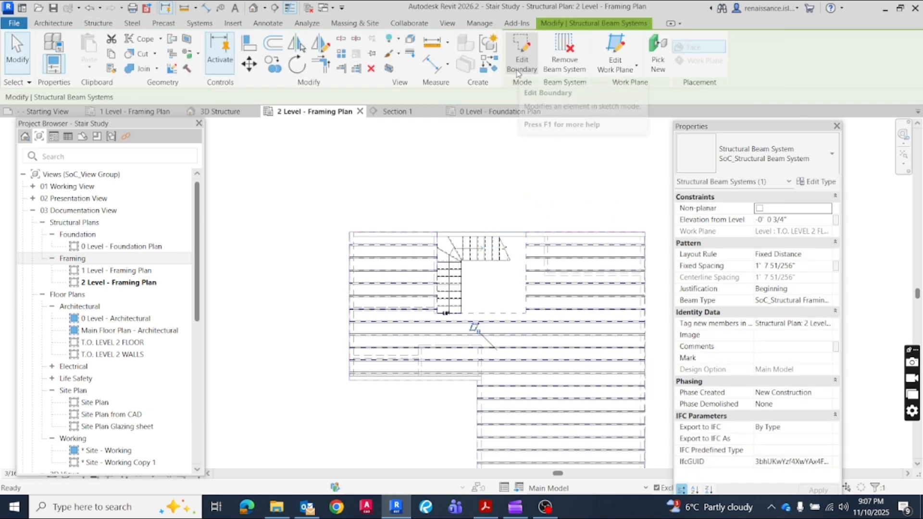
Examine the level 2 joists around the stair opening in the framing plan and in the 3D Structure view
scroll(503, 351, "down", 2)
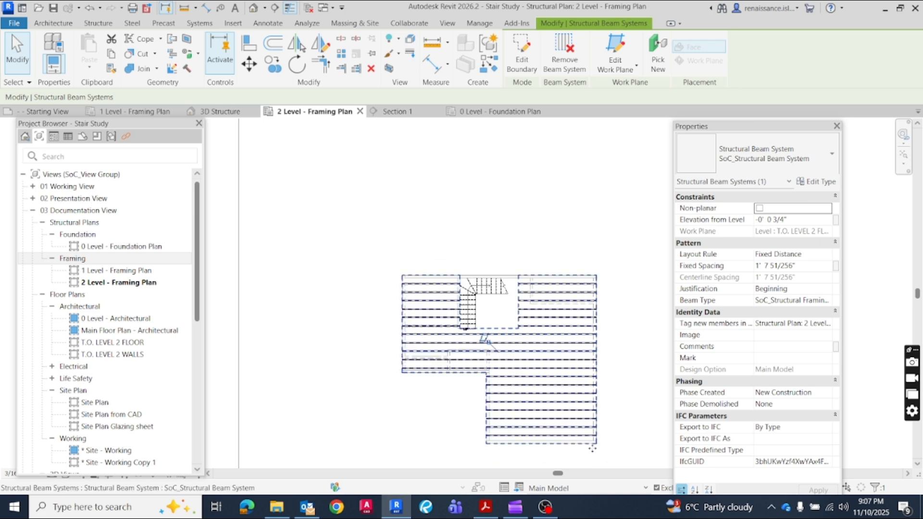
scroll(581, 447, "up", 2)
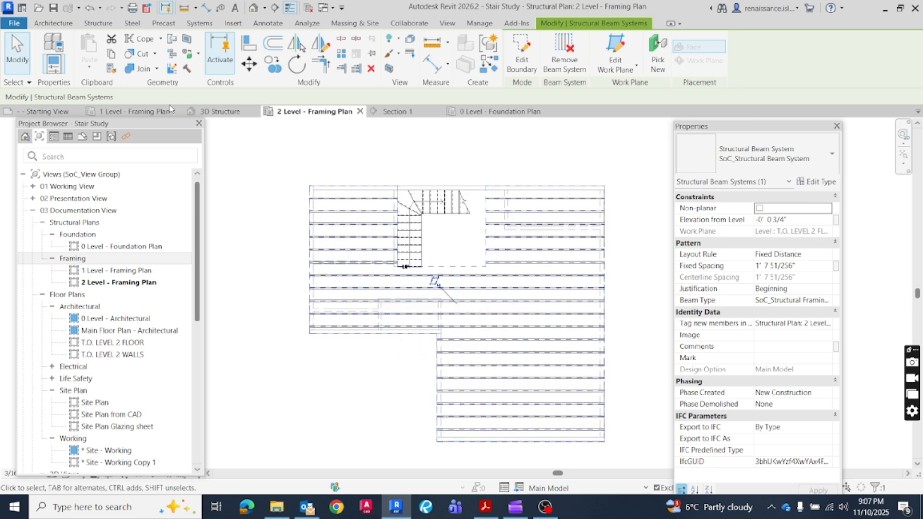
left_click(218, 112)
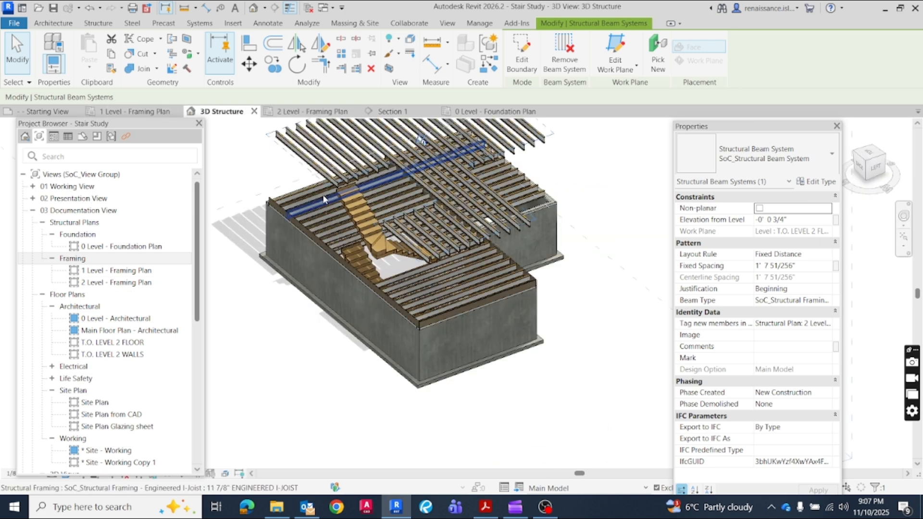
middle_click_drag(603, 251, 626, 352)
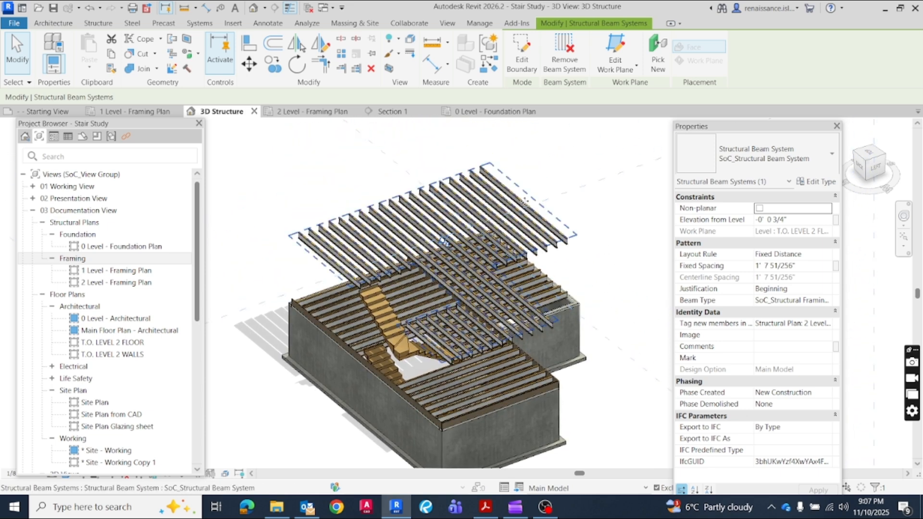
left_click(873, 160)
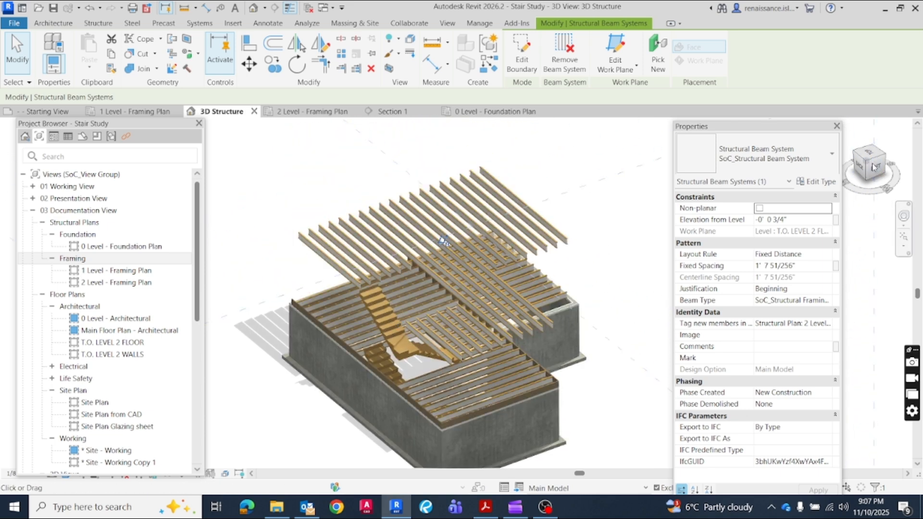
scroll(568, 254, "down", 2)
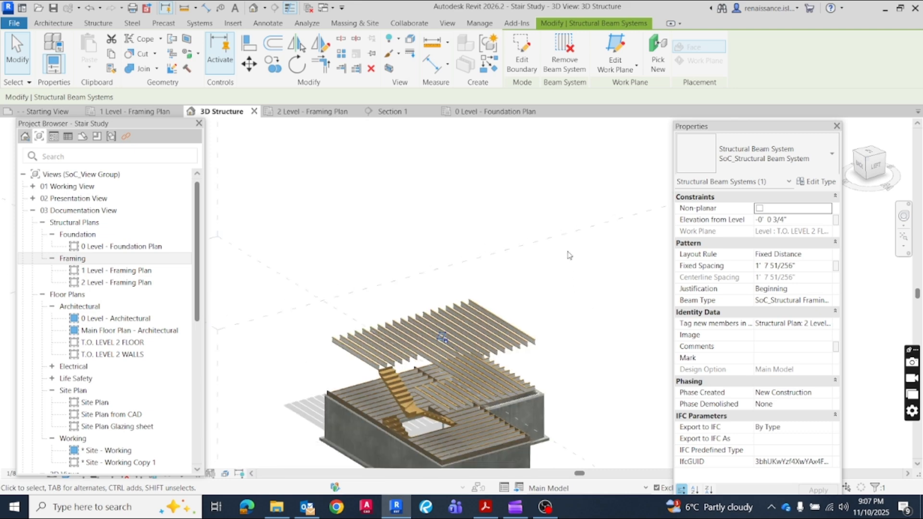
scroll(558, 426, "up", 2)
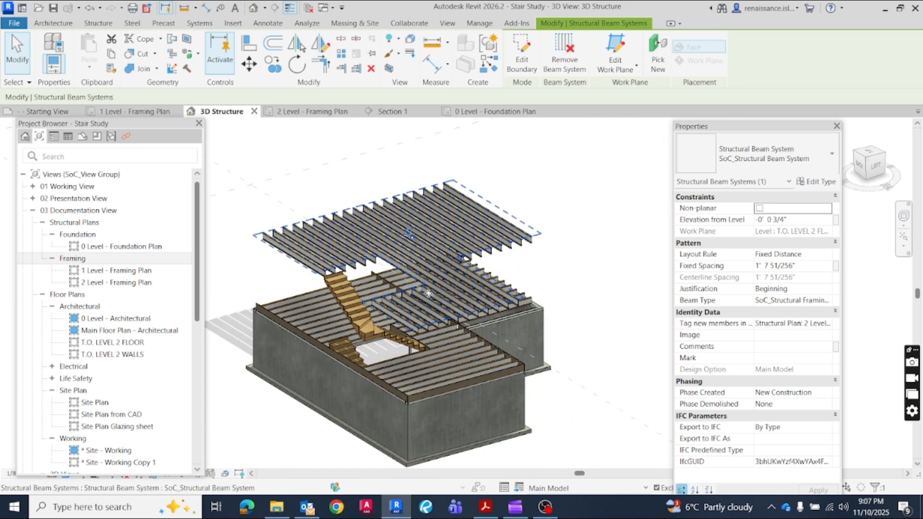
Review the beam system's boundary sketch in the 2 Level - Framing Plan and leave it without changes
left_click(292, 113)
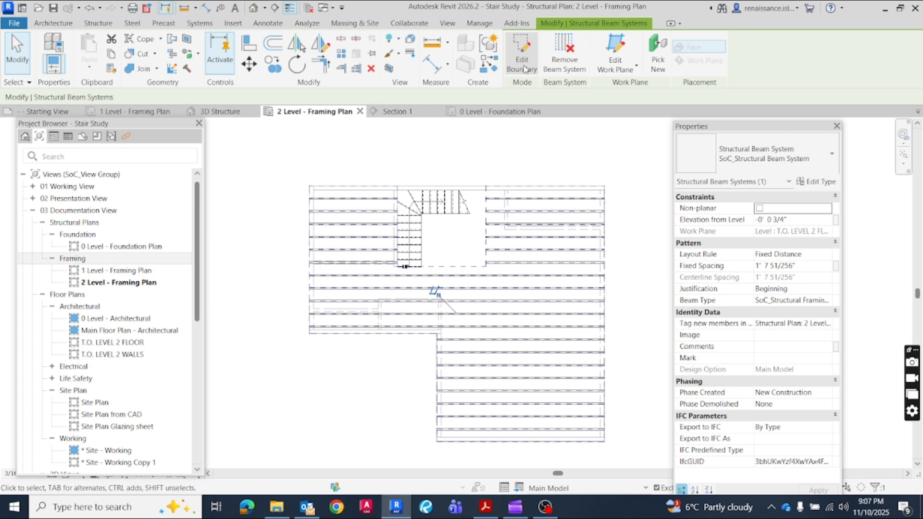
left_click(522, 53)
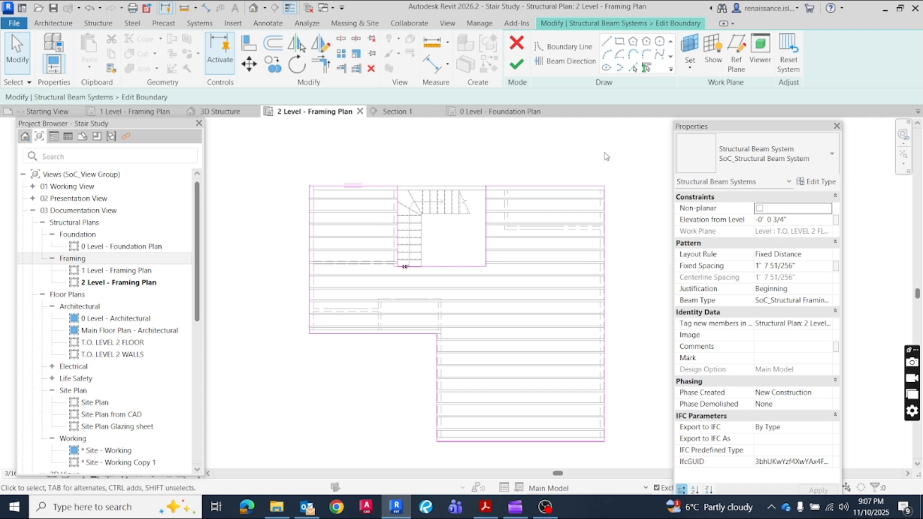
left_click(518, 43)
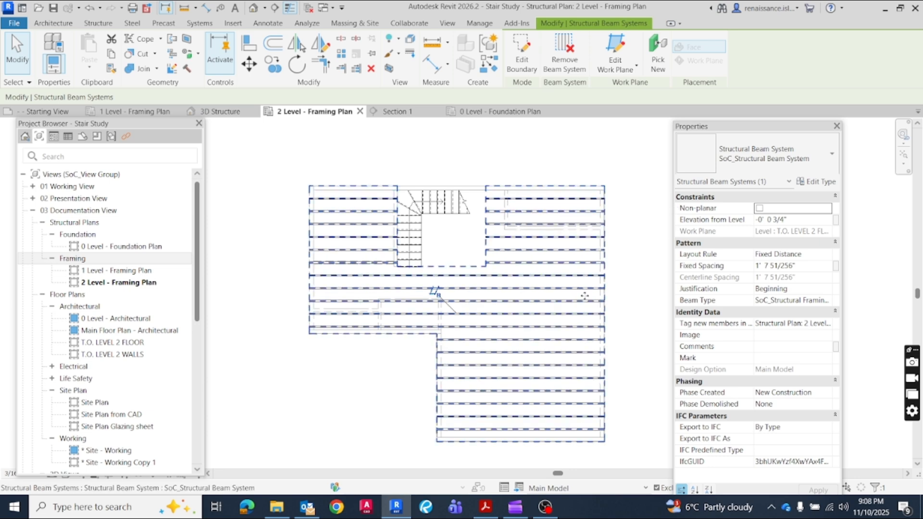
left_click(639, 284)
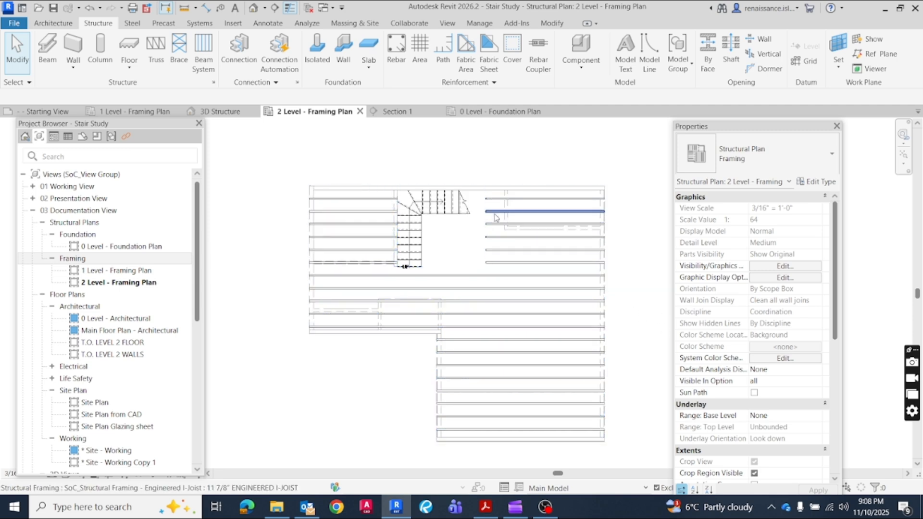
Unpin the uppermost joist on the right side of the stair opening and try stretching its end toward the stairs to a 16'-0" length
left_click(494, 208)
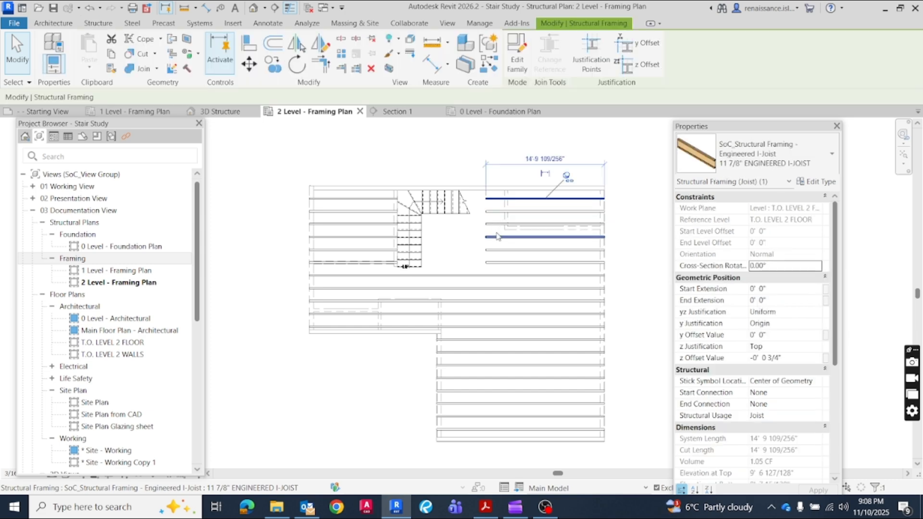
left_click(567, 177)
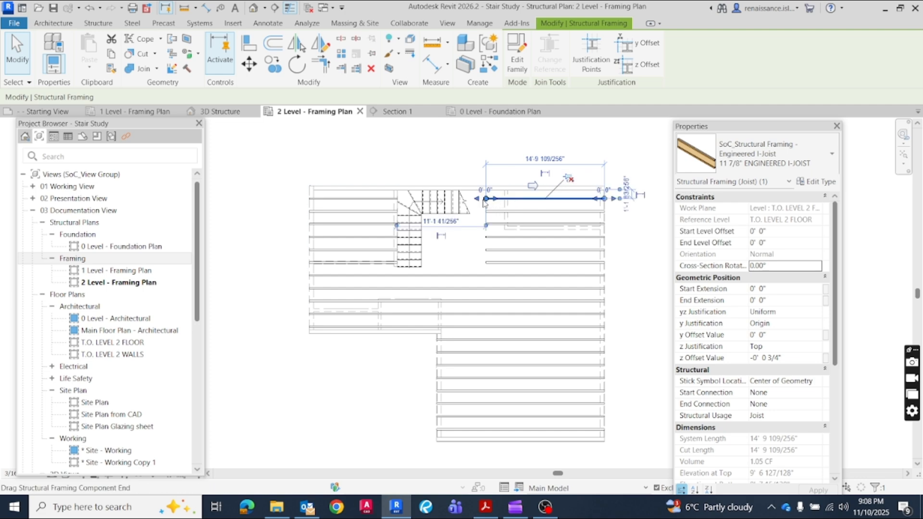
scroll(476, 200, "up", 5)
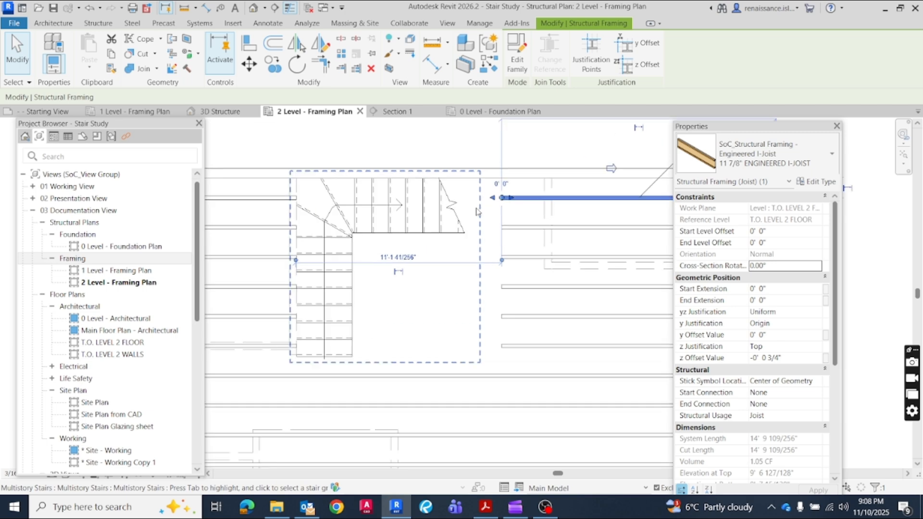
left_click_drag(506, 196, 480, 197)
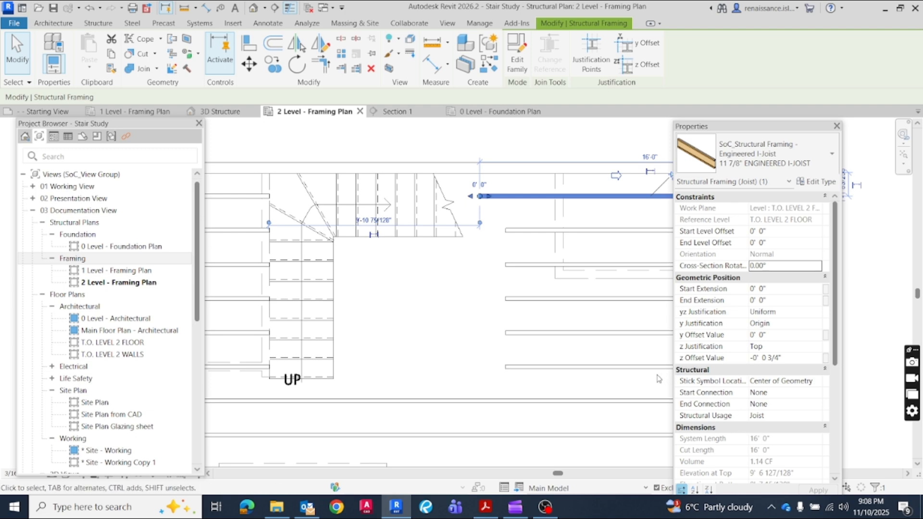
key("Escape")
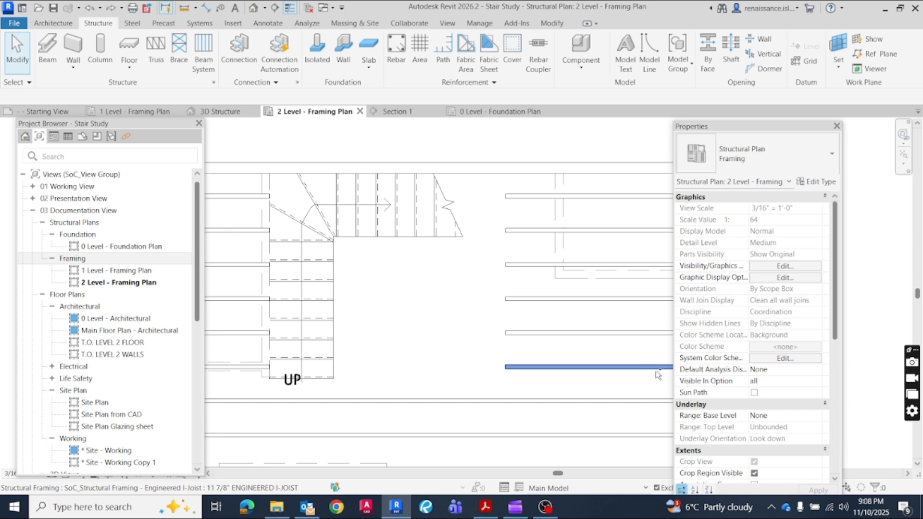
Place a Laminated Strand Lumber (LSL) 1 1/8" x 11 7/8" rim beam along the floor's left edge, from the upper corner to the lower corner
scroll(402, 312, "down", 2)
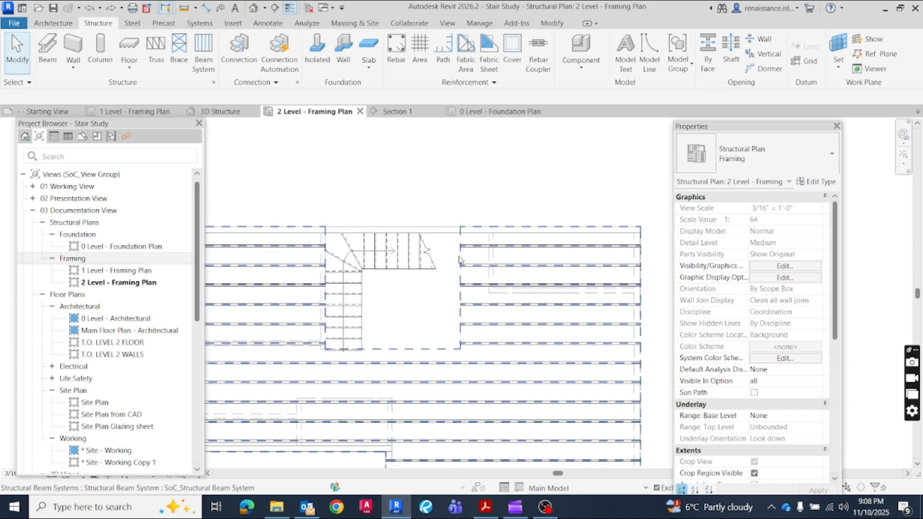
scroll(452, 250, "down", 2)
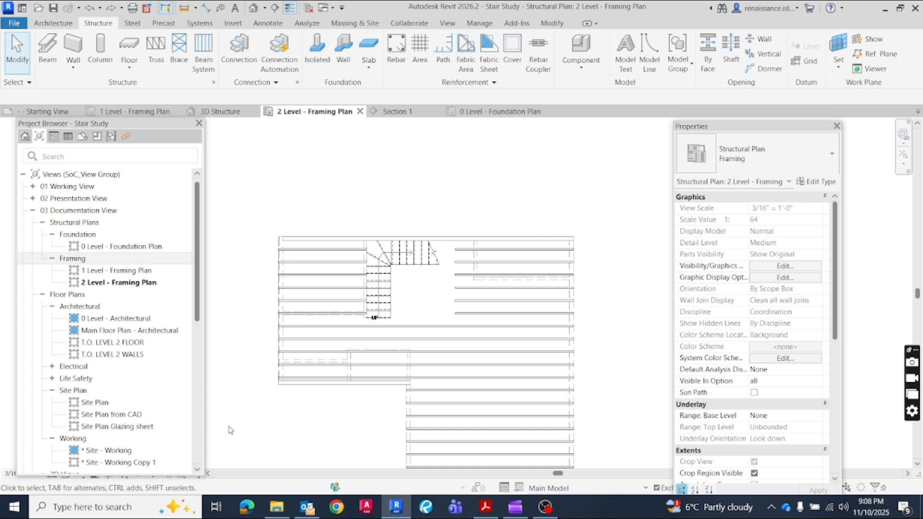
middle_click_drag(310, 429, 309, 373)
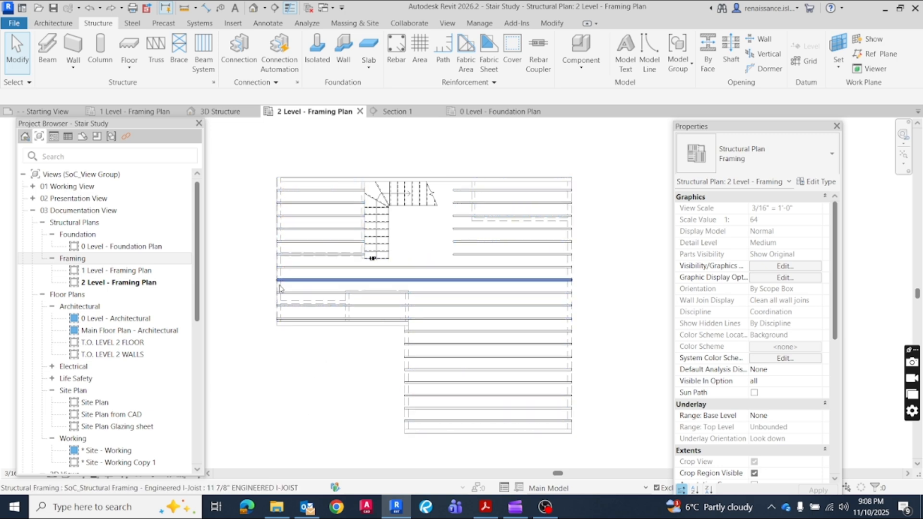
left_click(44, 58)
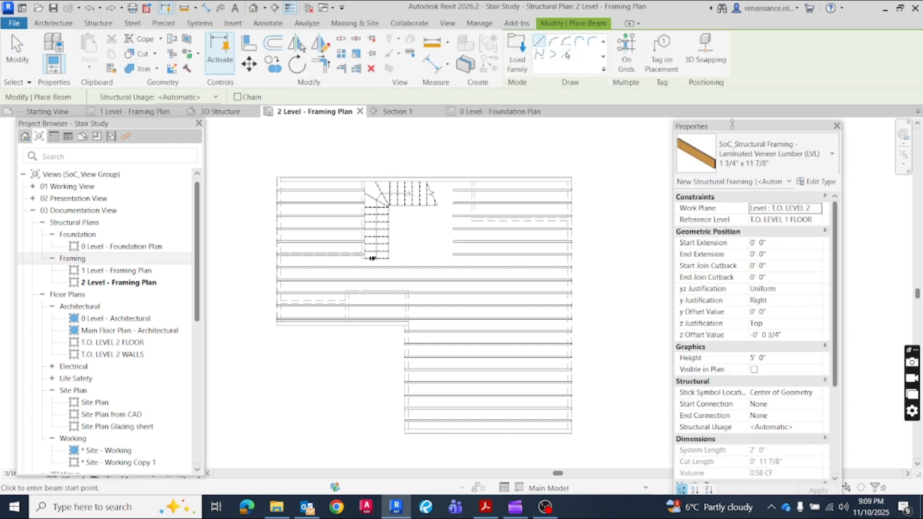
left_click(832, 166)
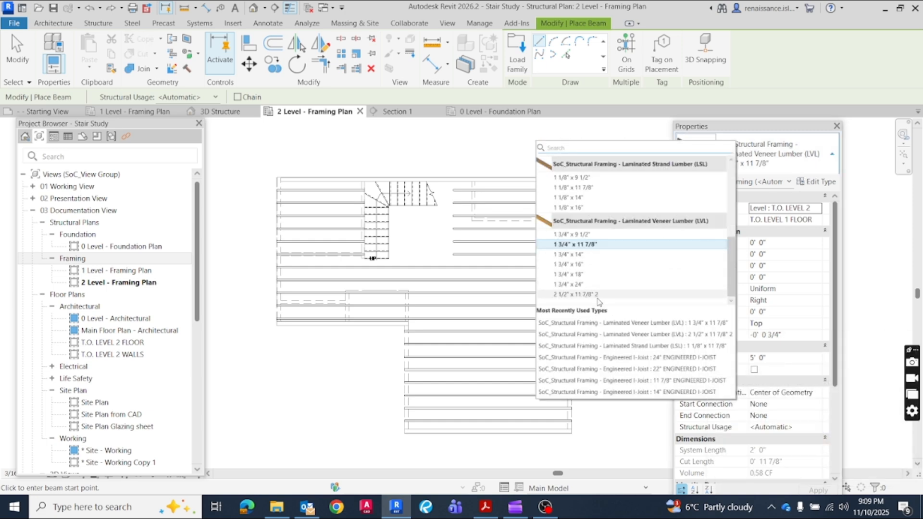
mouse_move(598, 301)
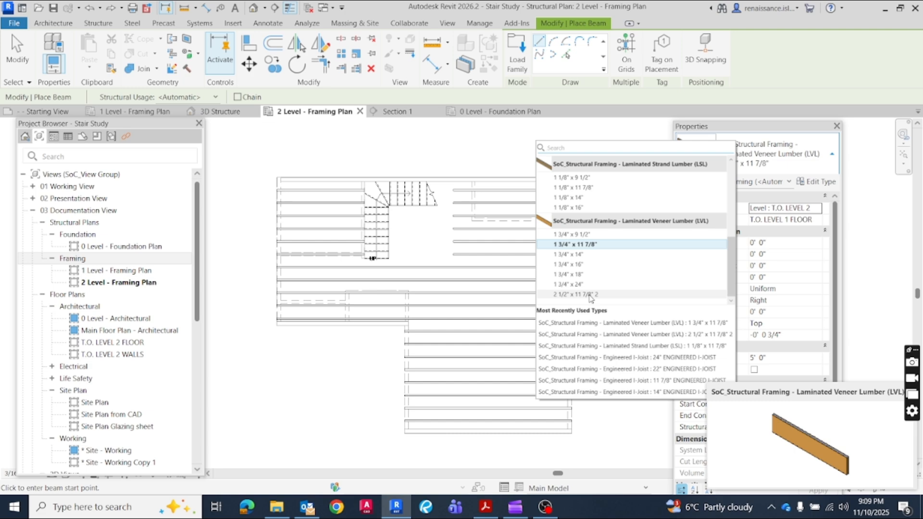
left_click(569, 295)
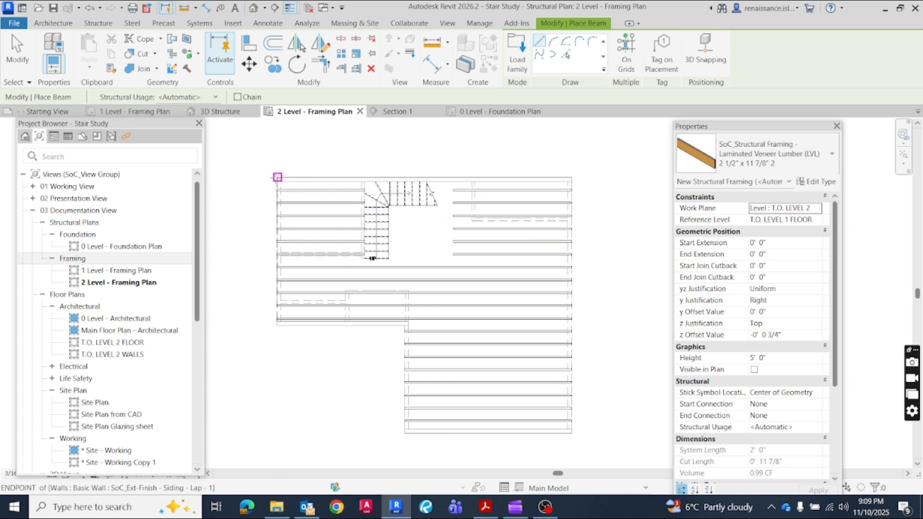
left_click(779, 154)
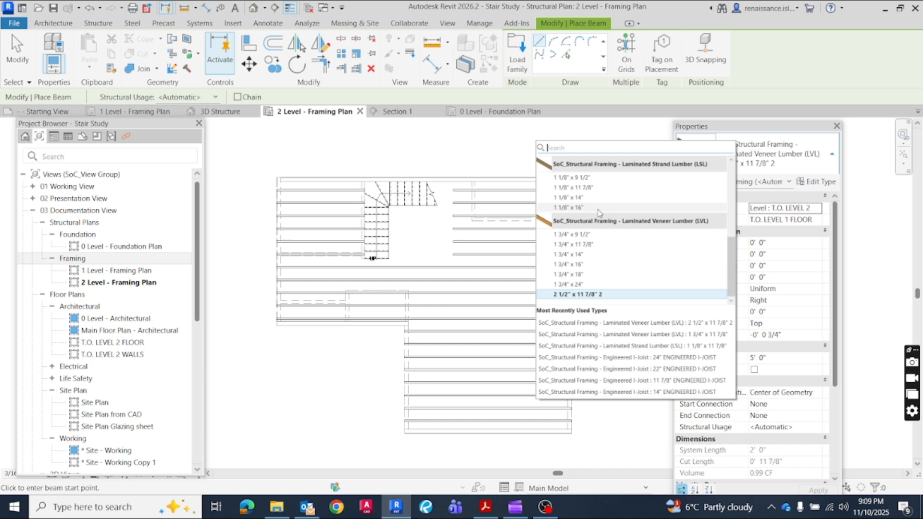
left_click(575, 188)
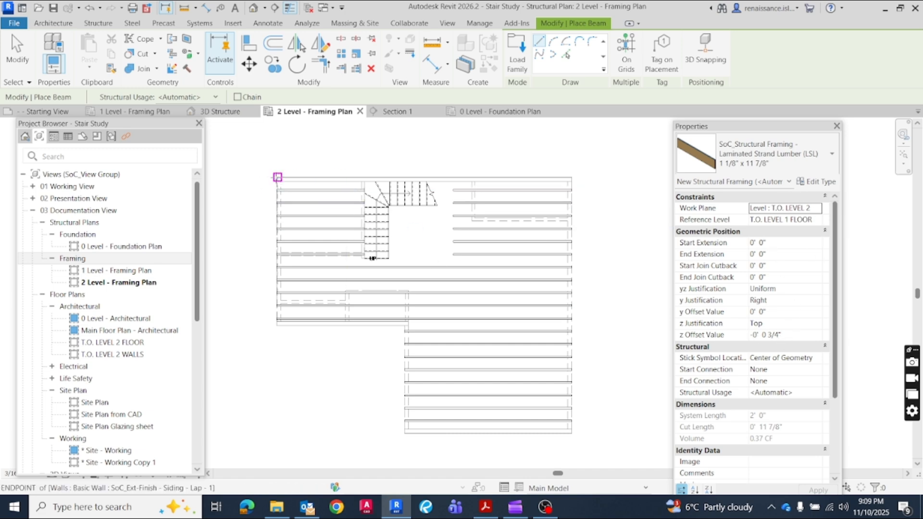
left_click(278, 177)
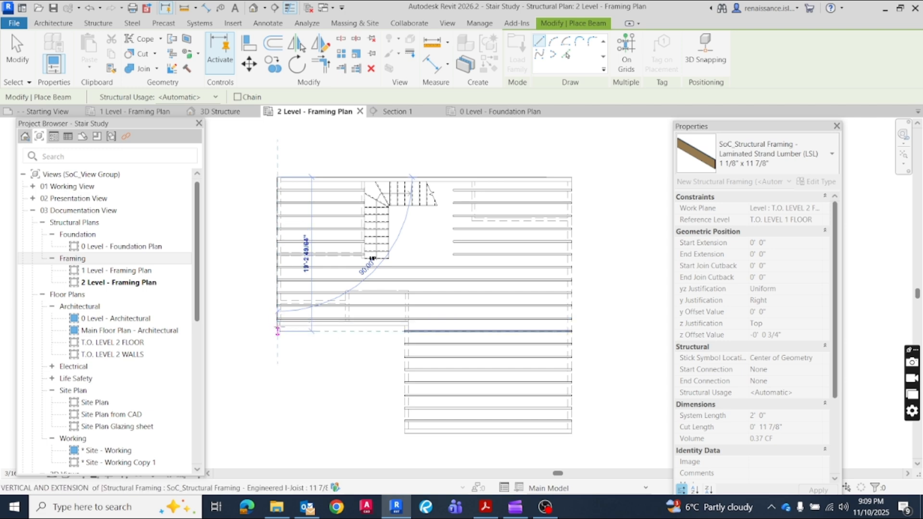
scroll(263, 332, "up", 4)
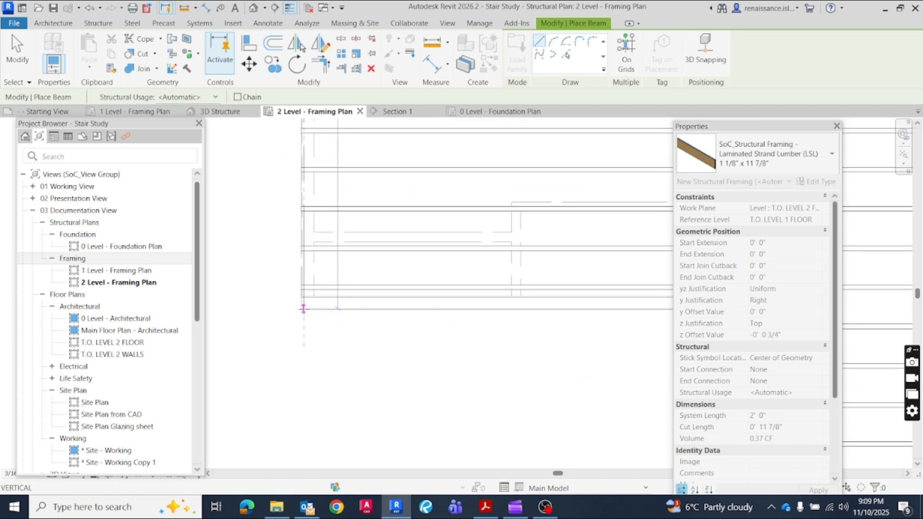
left_click(303, 308)
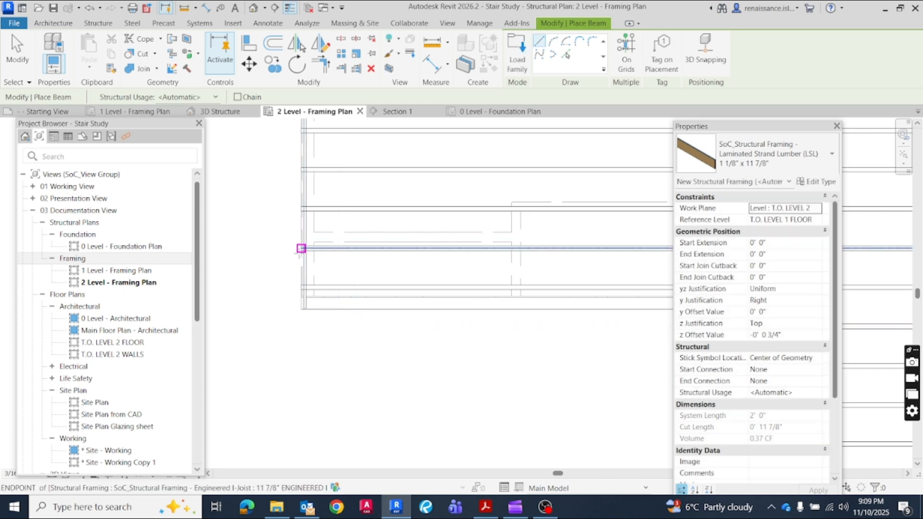
Place another LSL 1 1/8" x 11 7/8" rim beam along the floor's upper edge, from the left corner to near the right corner
scroll(254, 356, "down", 4)
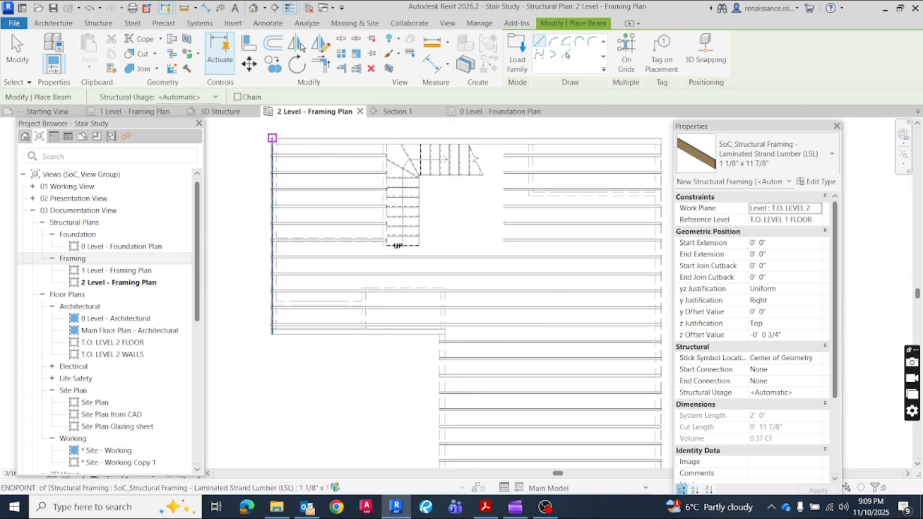
left_click(272, 138)
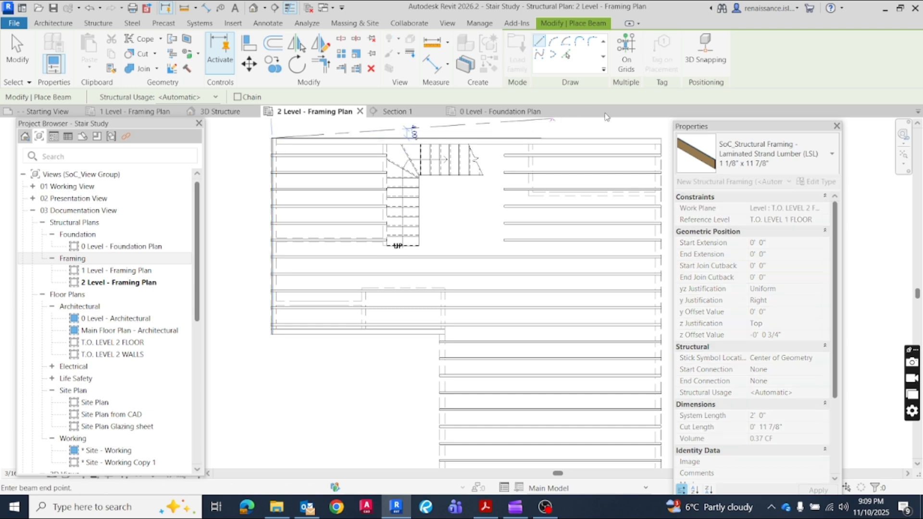
left_click(659, 138)
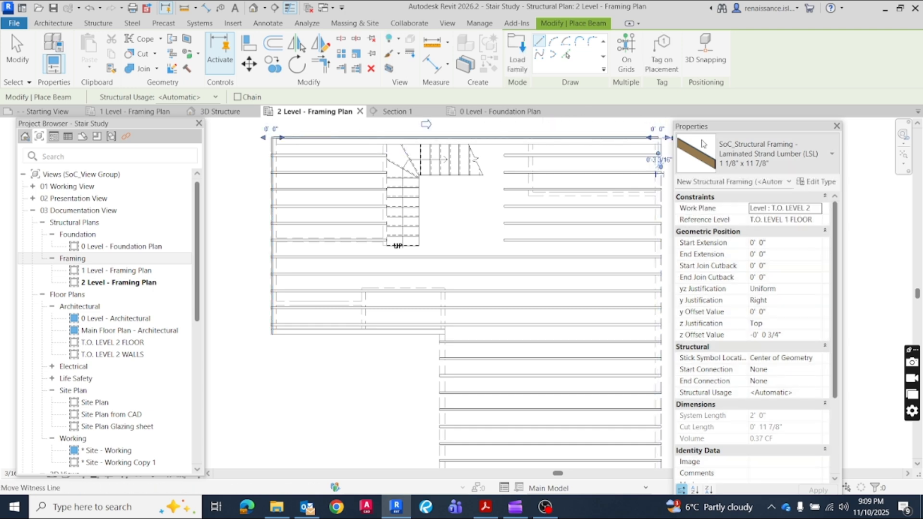
scroll(650, 141, "up", 6)
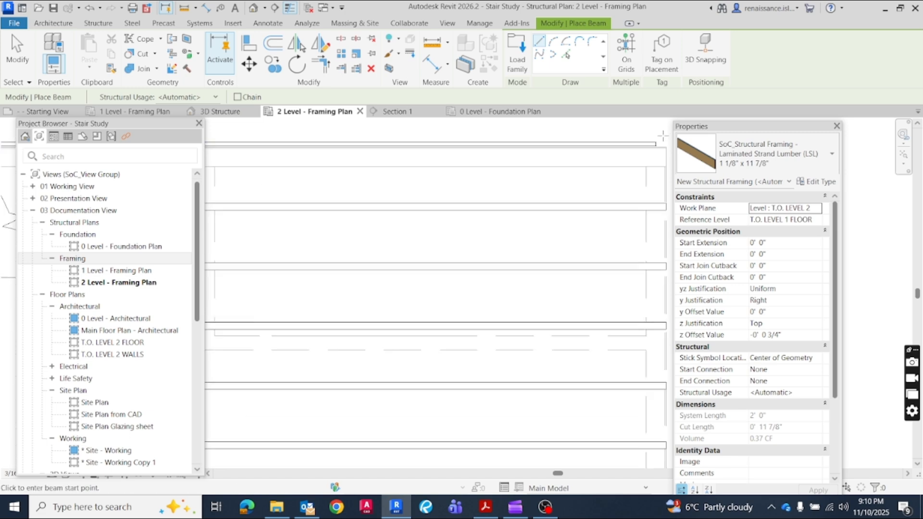
middle_click_drag(586, 138, 468, 147)
scroll(544, 138, "up", 2)
key("Escape")
key("Escape")
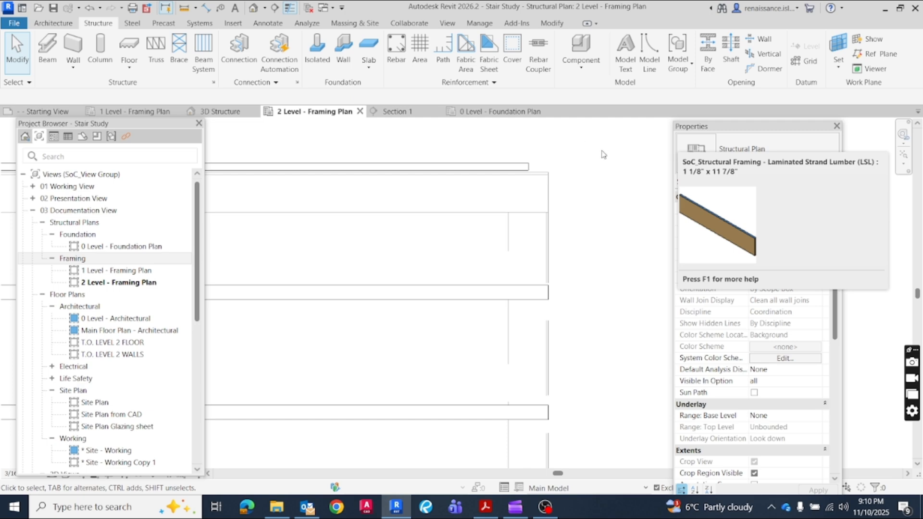
Align the outer face of the upper rim beam with the outer upper edge of the floor framing
left_click(552, 24)
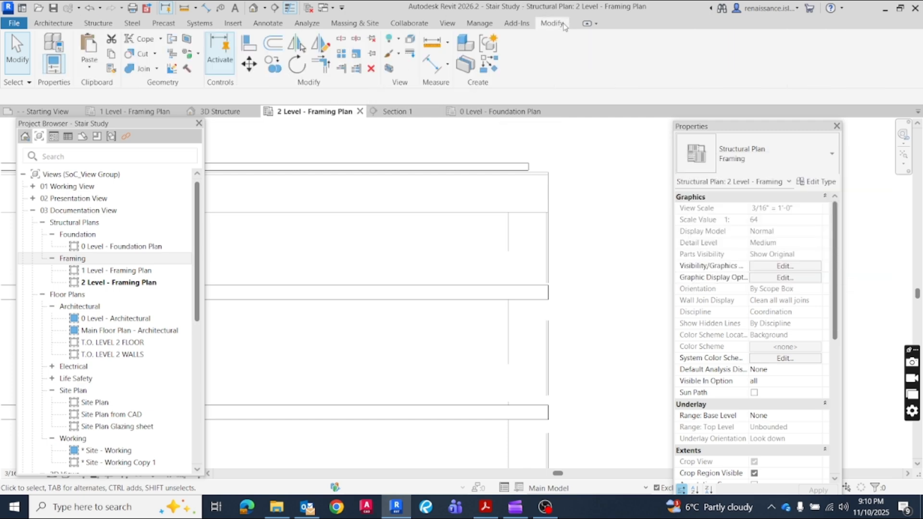
left_click(248, 47)
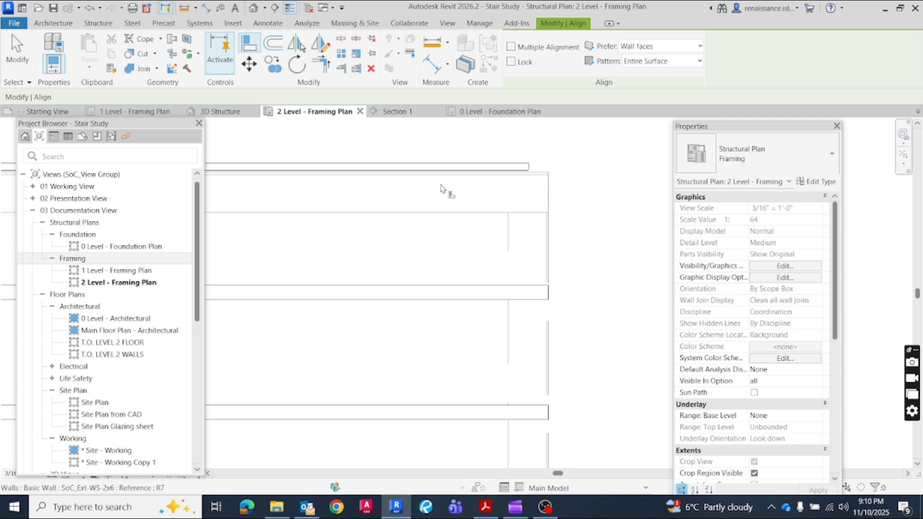
scroll(505, 182, "up", 1)
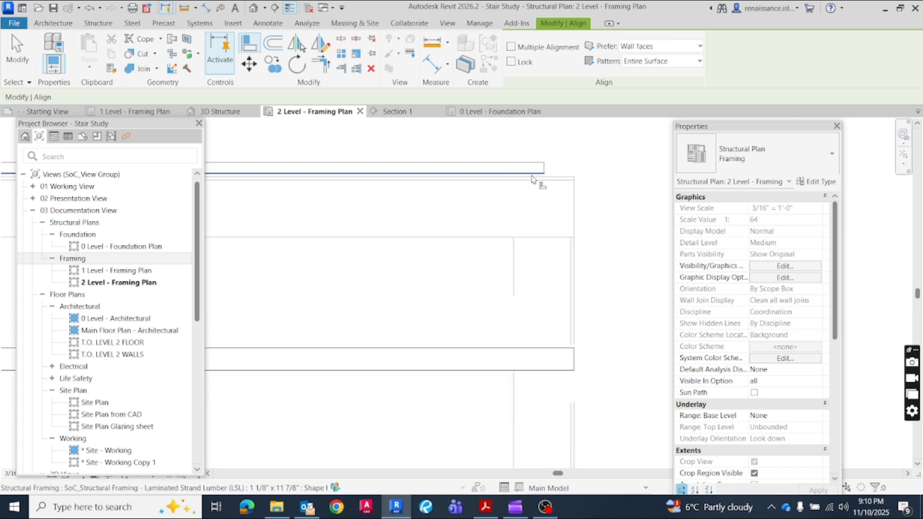
scroll(481, 176, "up", 1)
scroll(456, 174, "up", 1)
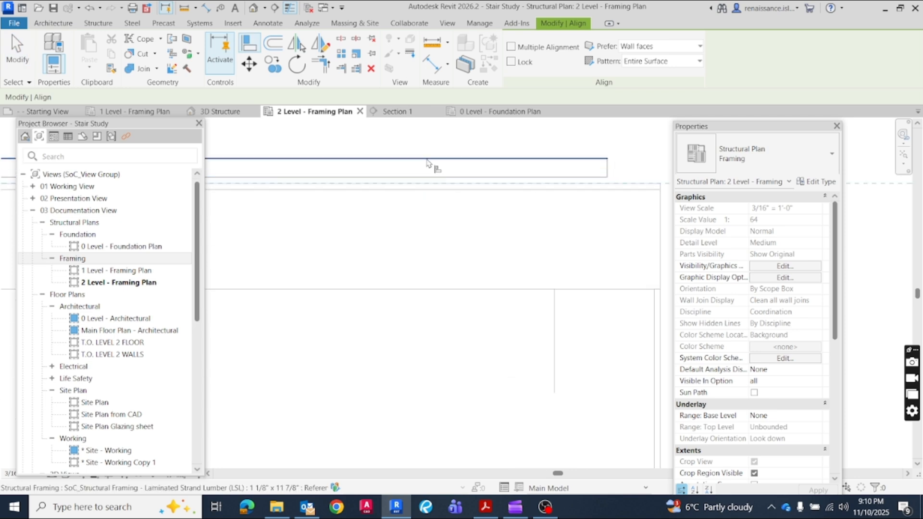
left_click(426, 166)
scroll(452, 214, "down", 3)
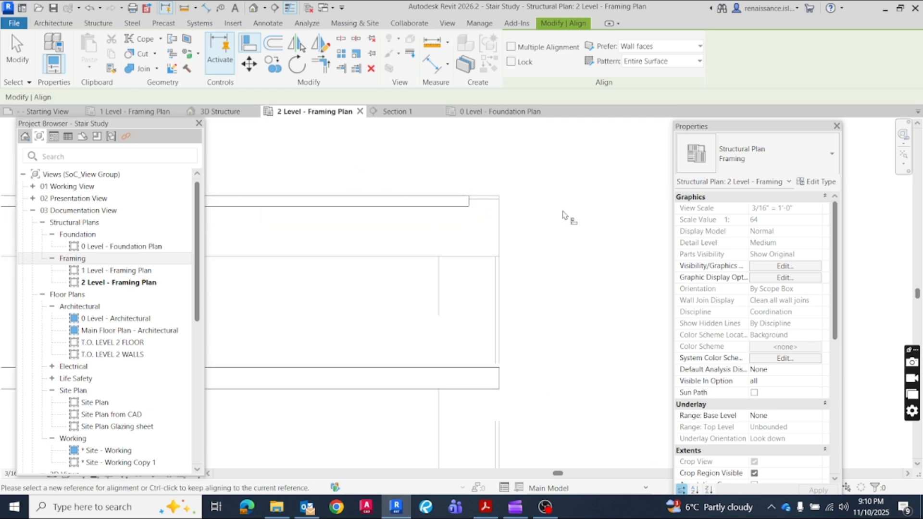
Stretch the right end of the upper rim beam to the floor's upper-right outer corner
key("Escape")
left_click(473, 202)
left_click_drag(468, 207, 500, 206)
scroll(540, 210, "up", 3)
scroll(548, 218, "up", 2)
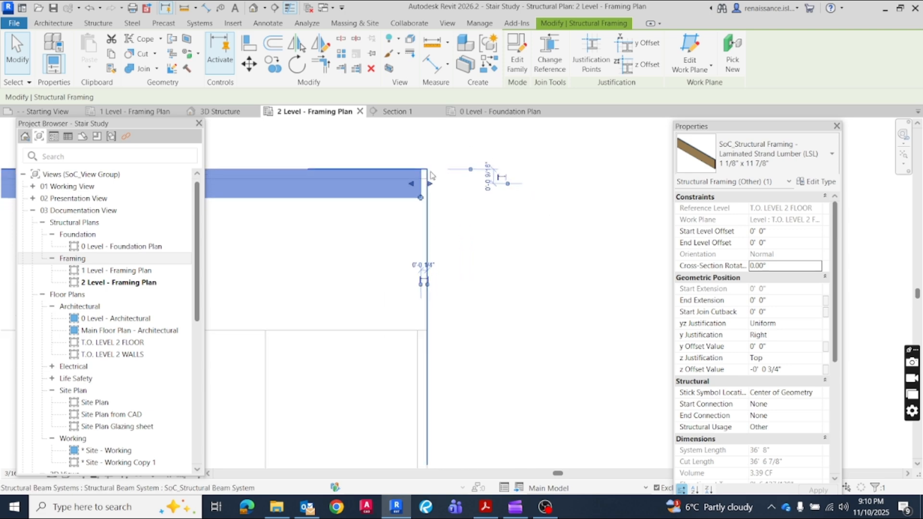
left_click_drag(429, 184, 431, 184)
left_click(518, 238)
scroll(549, 225, "down", 2)
scroll(558, 225, "down", 5)
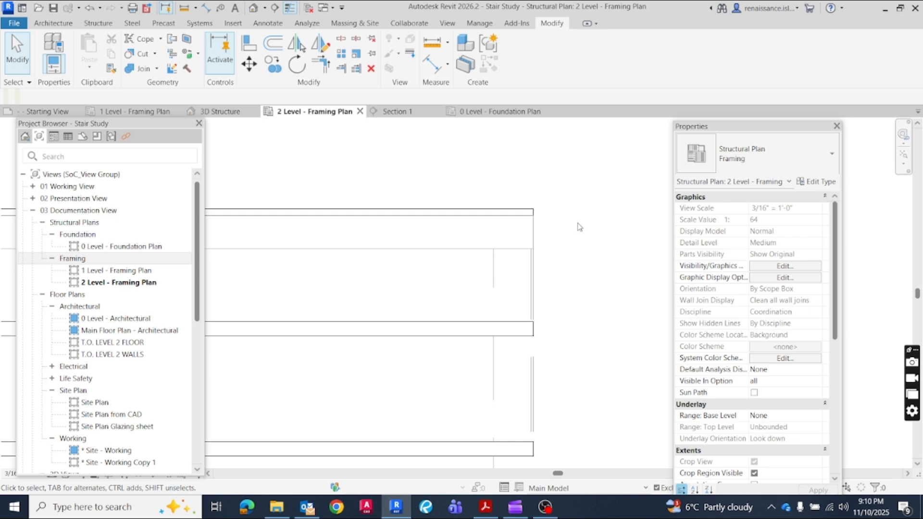
Trim the left ends of the upper five I-joists beside the stair to the left rim beam using Trim/Extend Multiple Elements
scroll(591, 246, "up", 3)
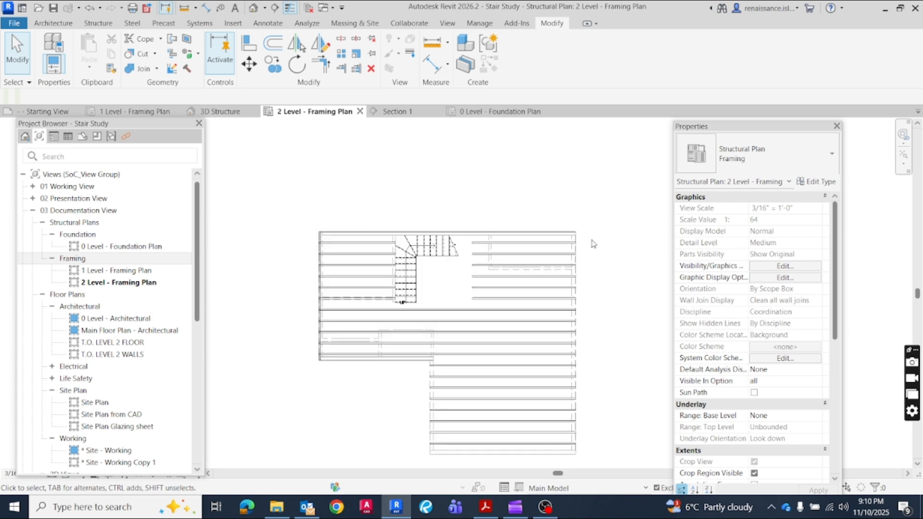
scroll(257, 241, "up", 5)
scroll(264, 237, "up", 2)
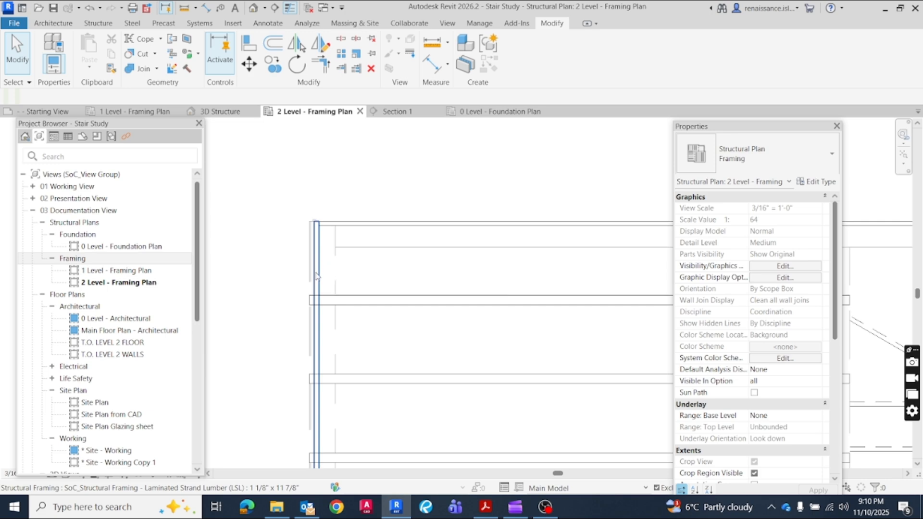
scroll(276, 243, "down", 2)
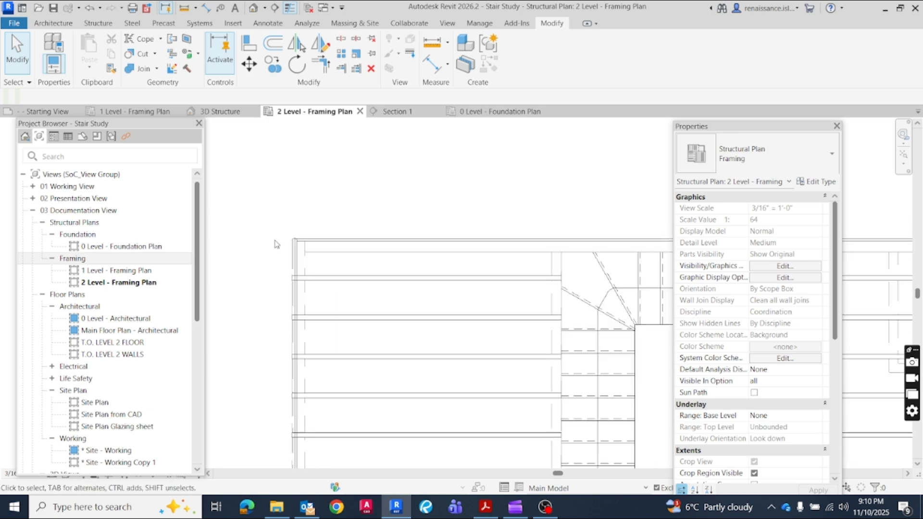
scroll(277, 243, "down", 4)
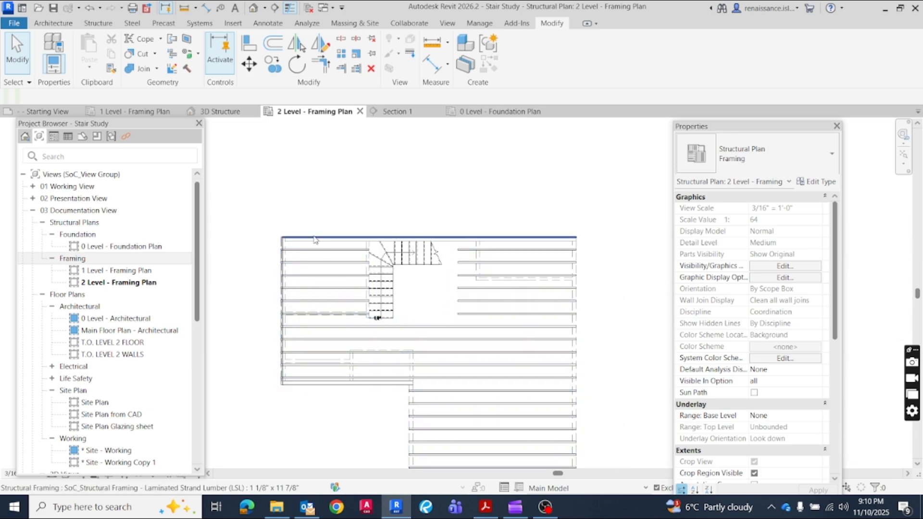
scroll(298, 278, "up", 2)
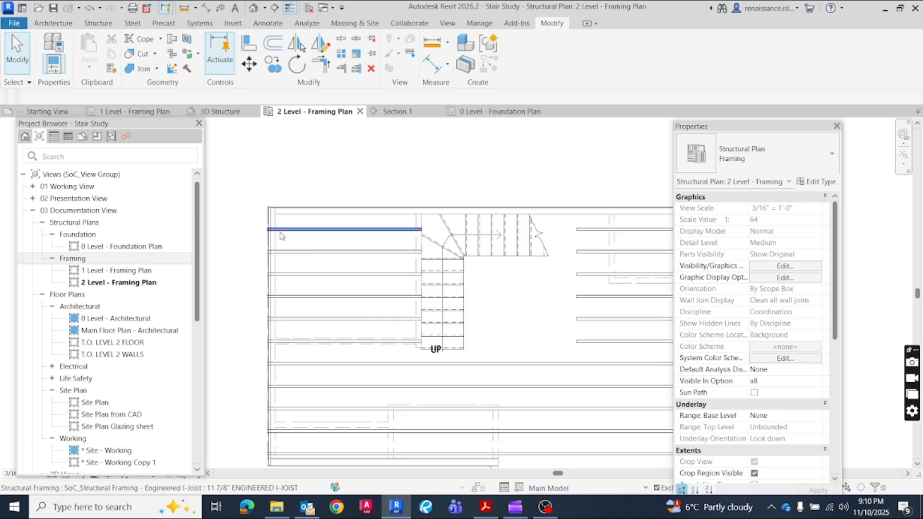
left_click(285, 232)
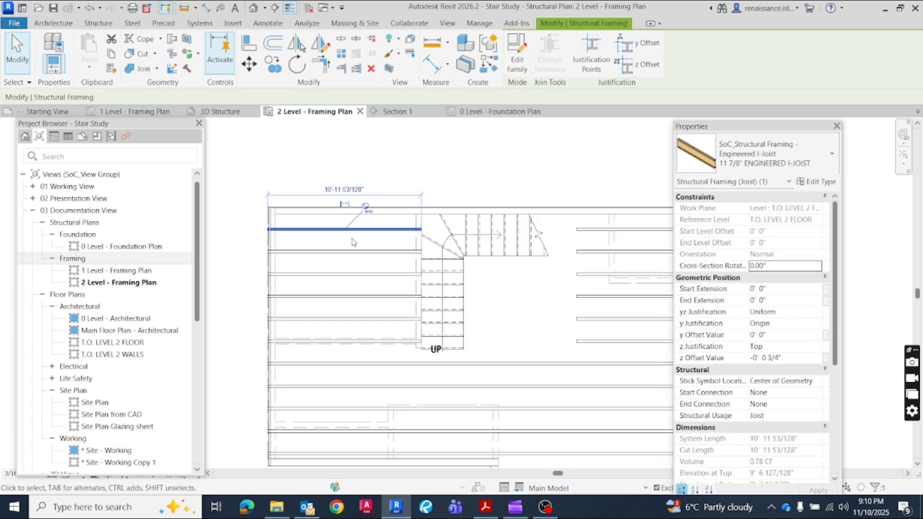
scroll(327, 243, "up", 3)
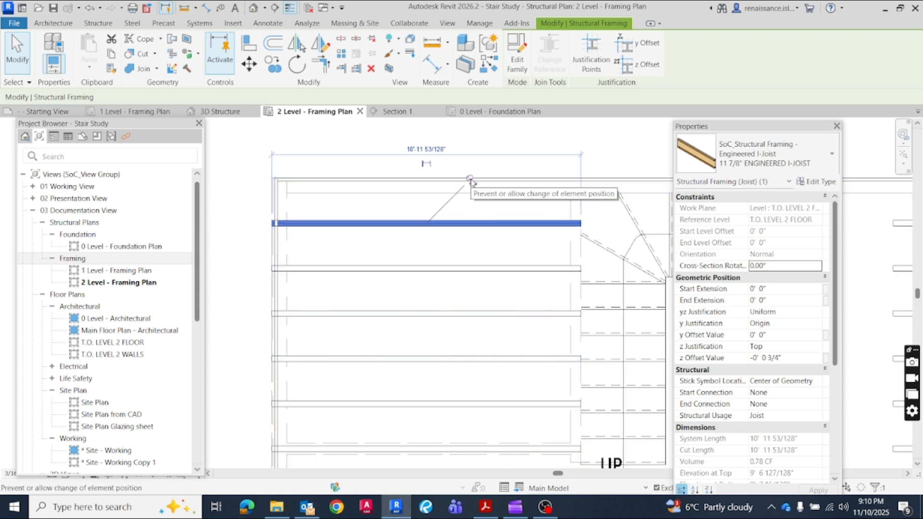
left_click(375, 209)
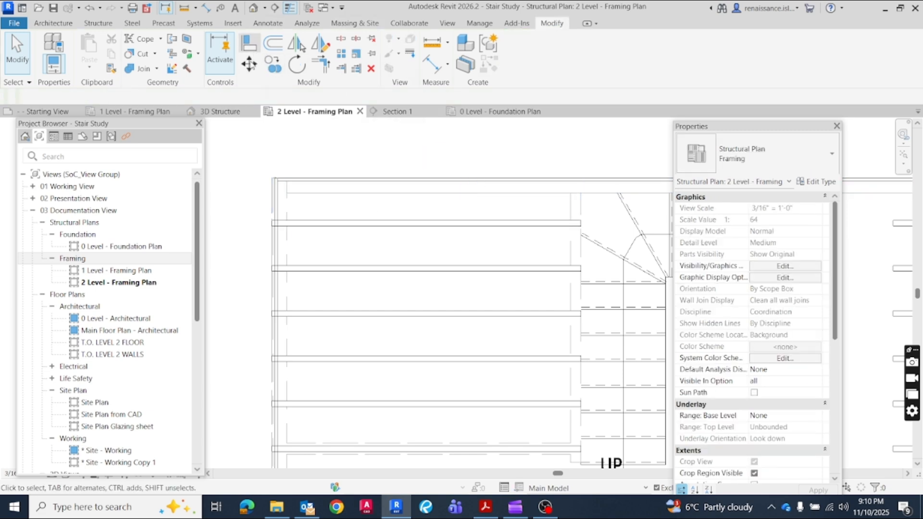
left_click(356, 69)
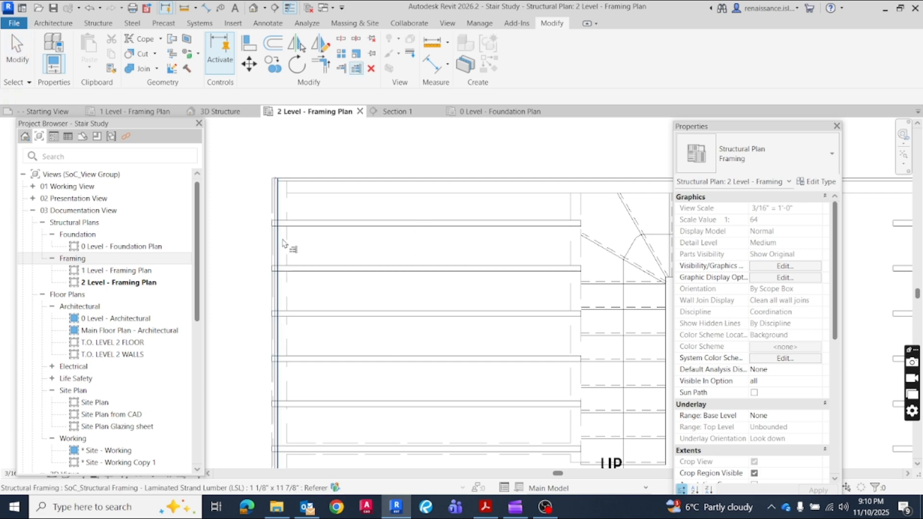
left_click(353, 224)
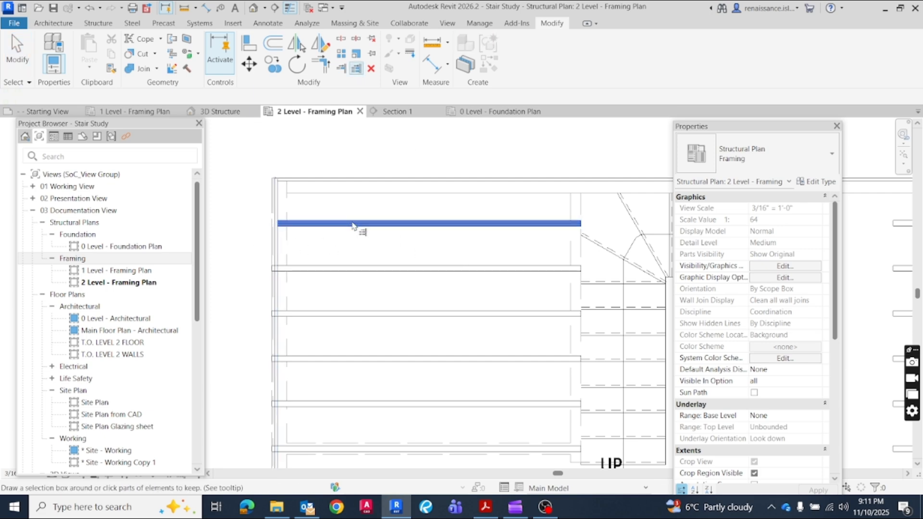
left_click_drag(402, 252, 382, 422)
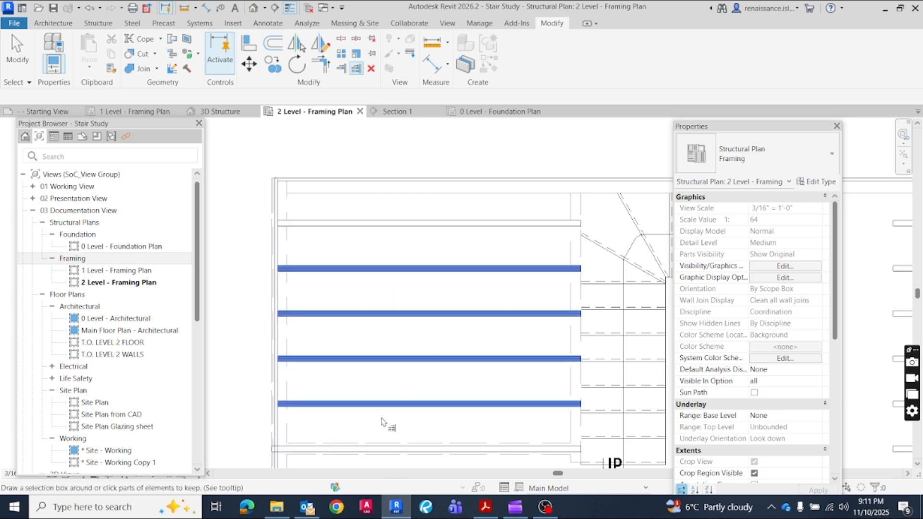
Trim the left ends of the remaining I-joists along the left rim beam, down to the lower edge of the left wing
scroll(324, 230, "down", 2)
scroll(337, 332, "down", 2)
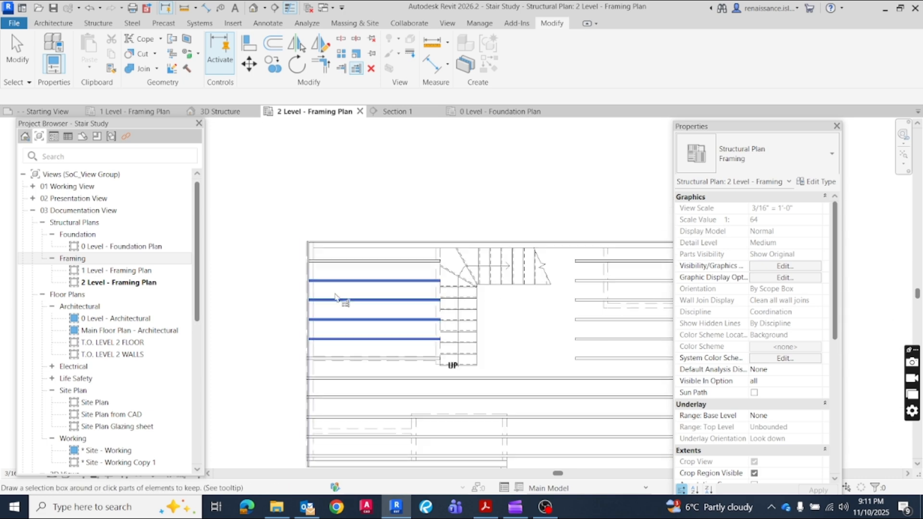
middle_click_drag(365, 359, 351, 273)
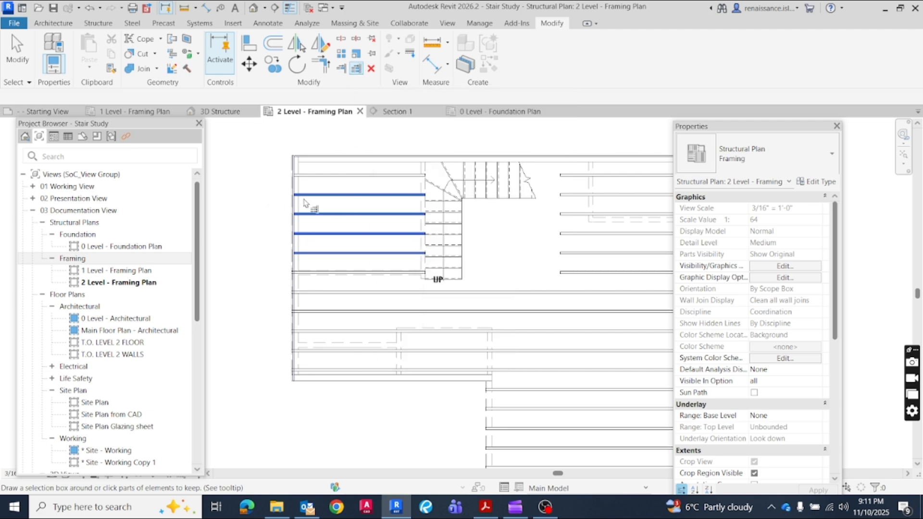
scroll(295, 211, "up", 3)
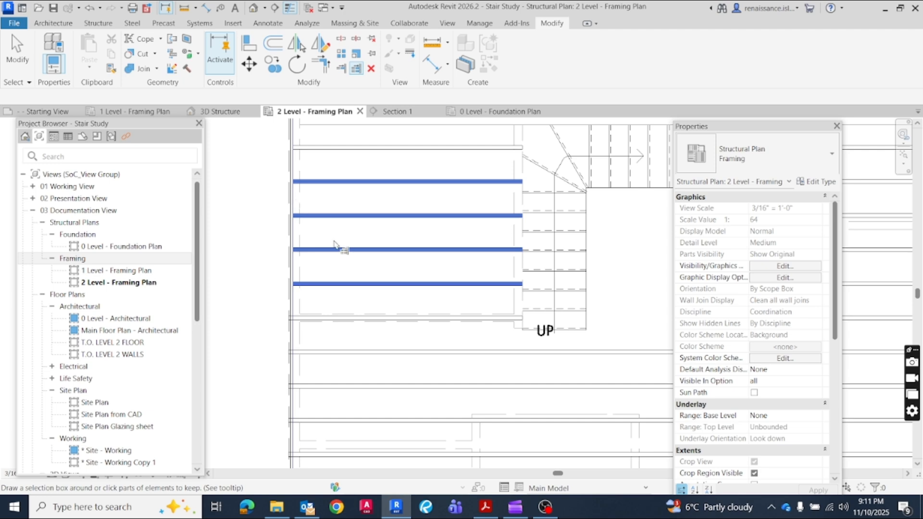
left_click(343, 317)
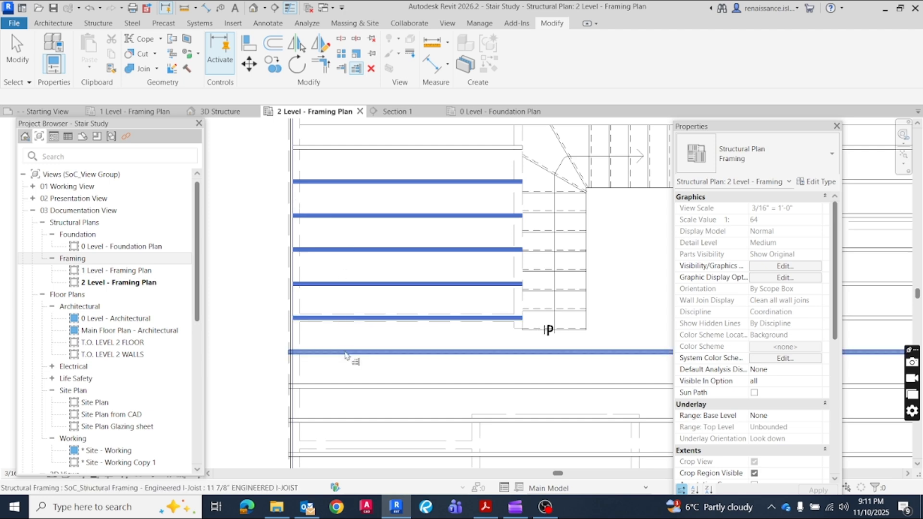
left_click(345, 354)
left_click(345, 388)
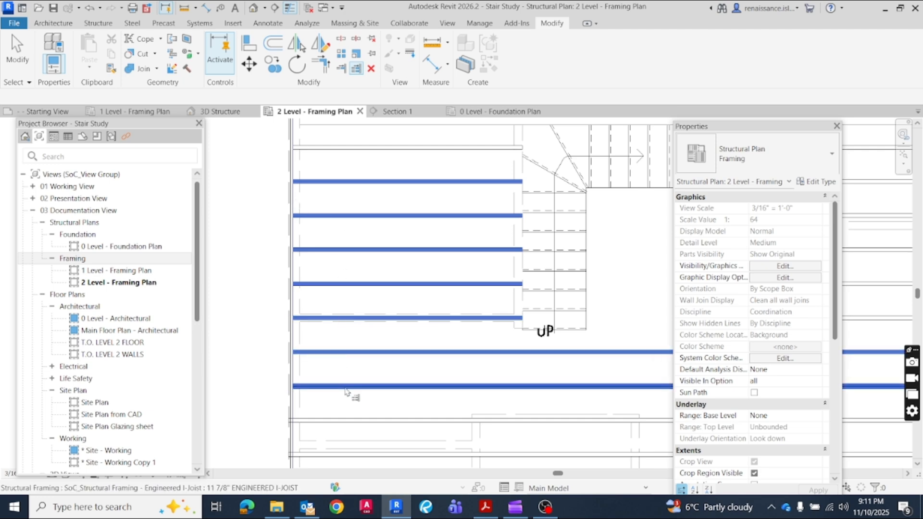
left_click(350, 423)
left_click(347, 455)
scroll(319, 371, "down", 2)
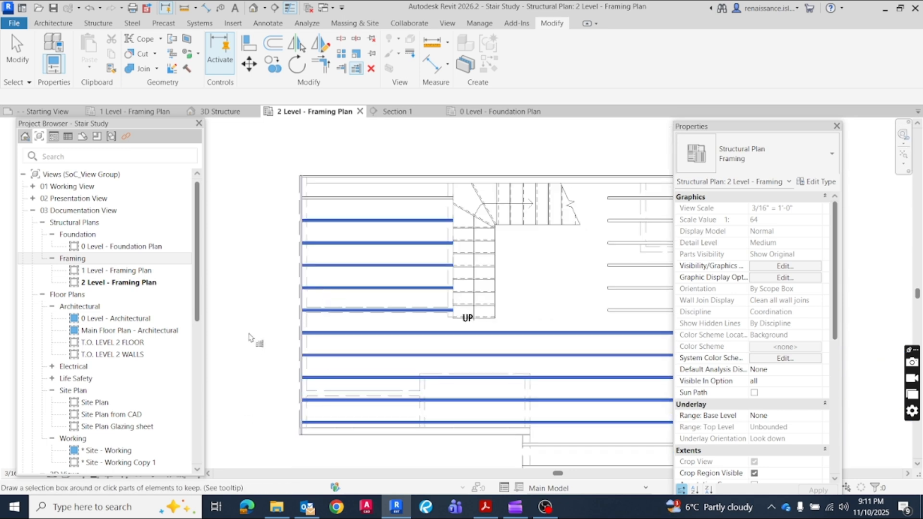
scroll(250, 327, "up", 2)
scroll(247, 291, "down", 2)
key("Escape")
key("Escape")
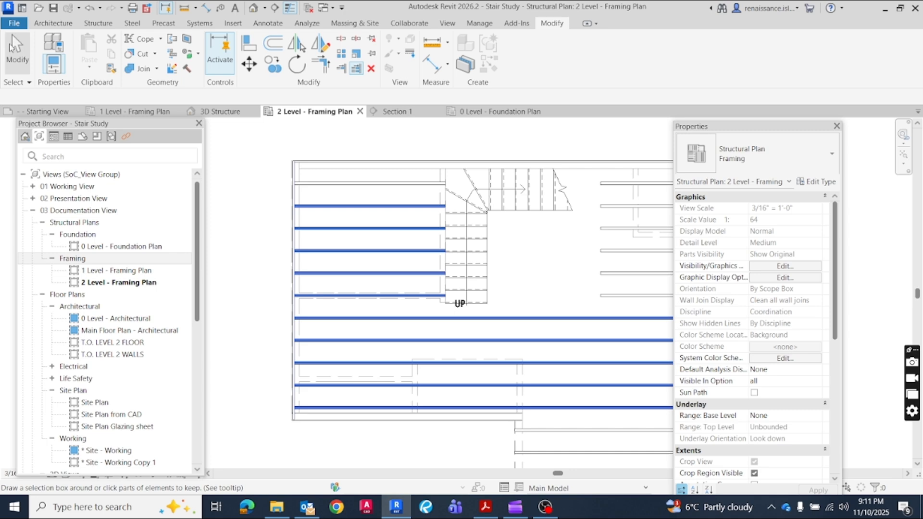
Inspect the floor framing in the 3D Structure view and return to the 2 Level - Framing Plan
left_click(218, 113)
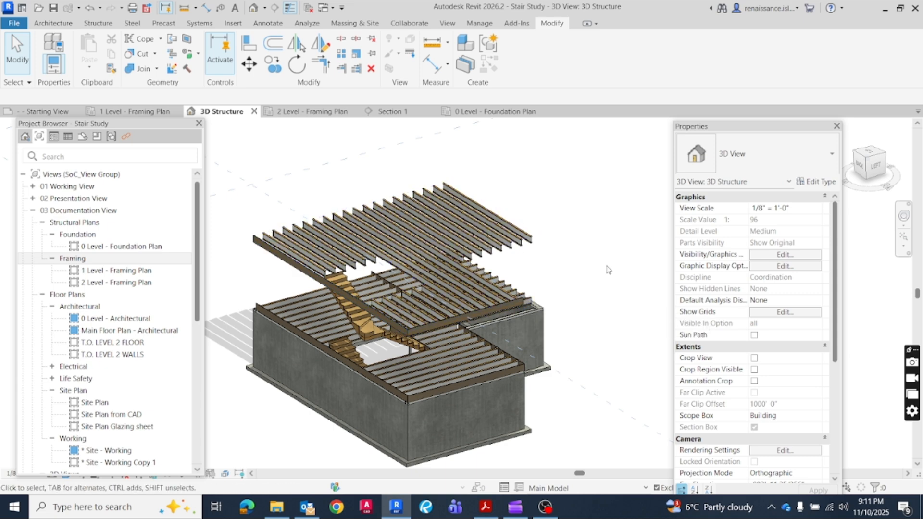
left_click(313, 112)
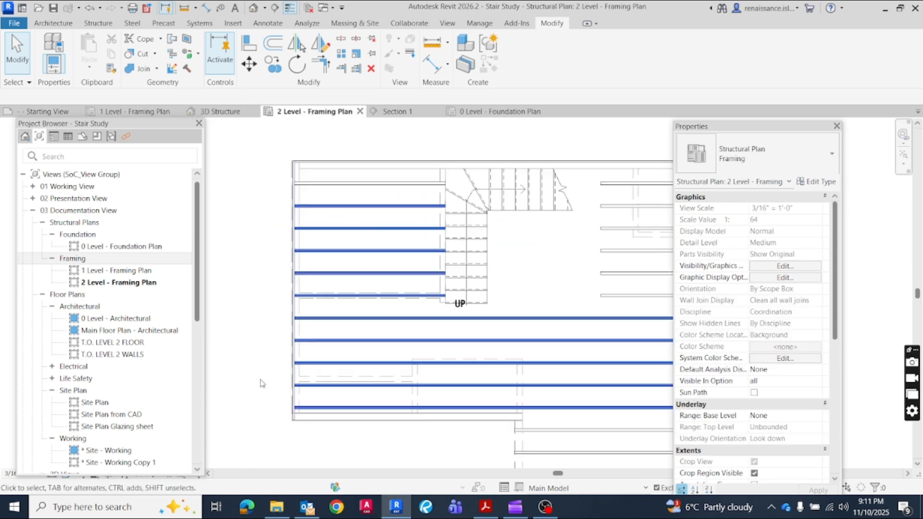
scroll(275, 234, "down", 2)
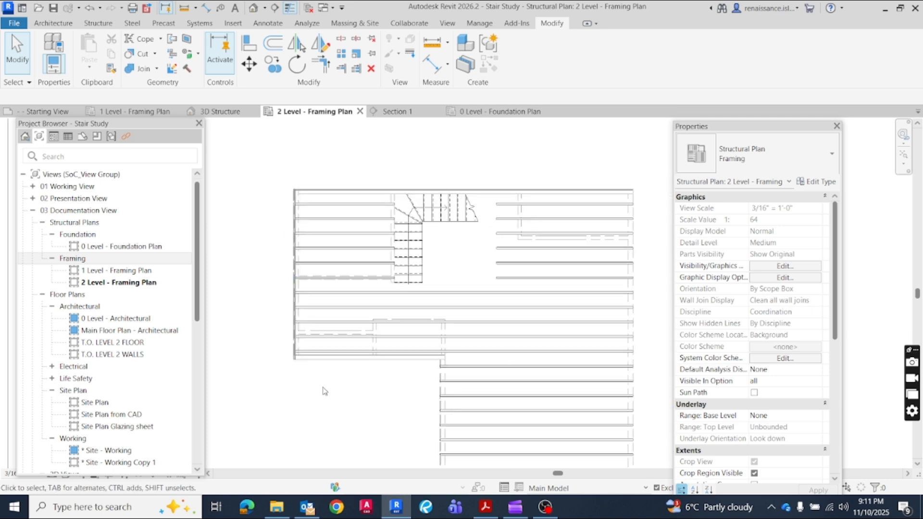
middle_click_drag(650, 291, 599, 259)
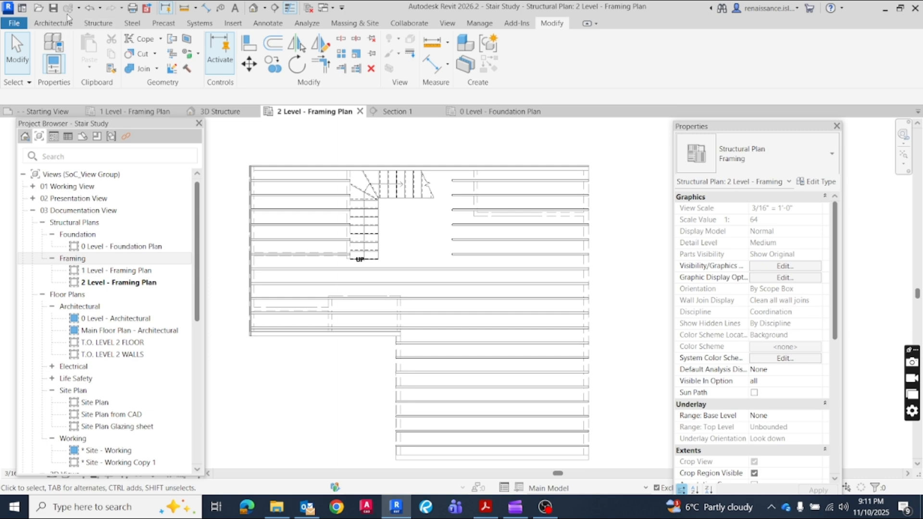
Start placing a structural beam with the Laminated Veneer Lumber (LVL) 2 1/2" x 11 7/8" 2 type
left_click(83, 25)
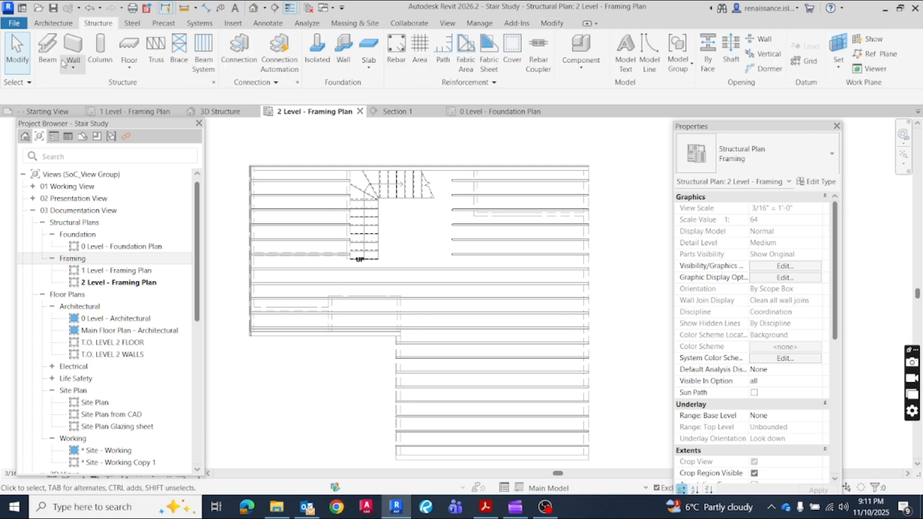
left_click(47, 53)
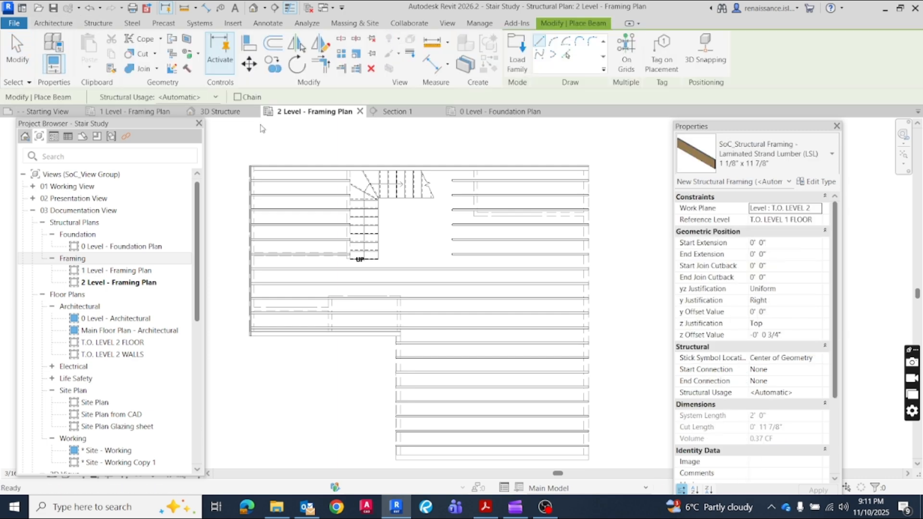
left_click(807, 169)
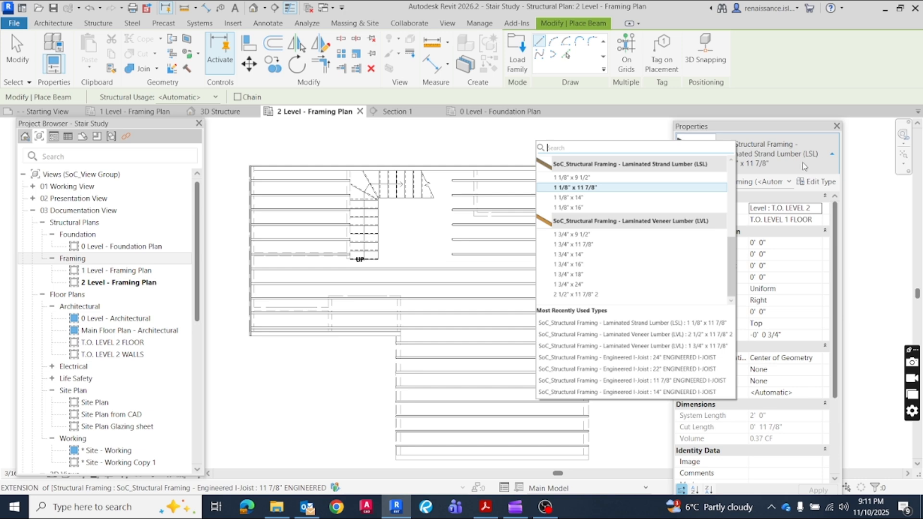
left_click(575, 295)
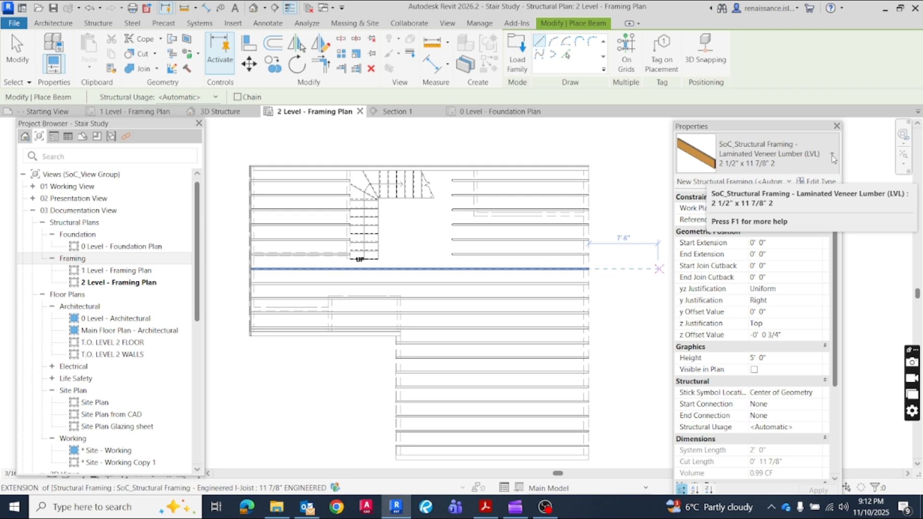
Rename the selected LVL beam type to 3" x 11 7/8" 2 in its type properties
left_click(817, 182)
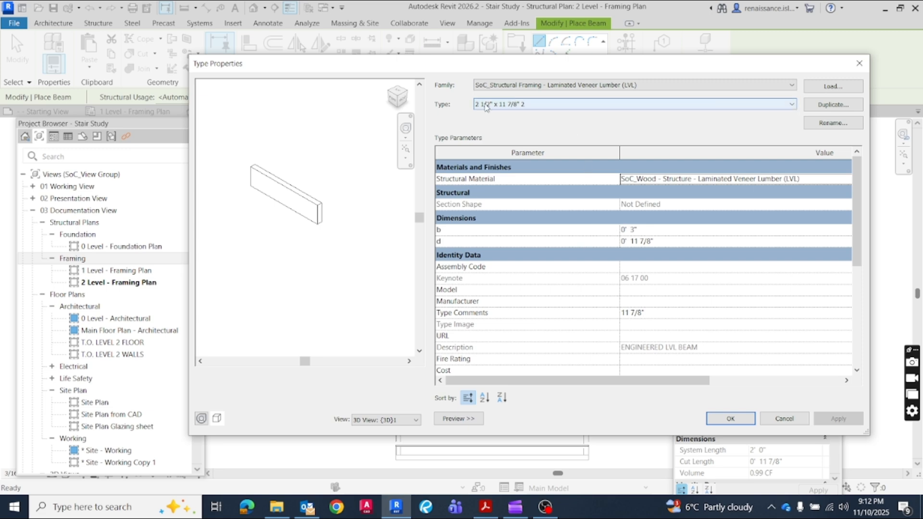
left_click(537, 107)
left_click(538, 107)
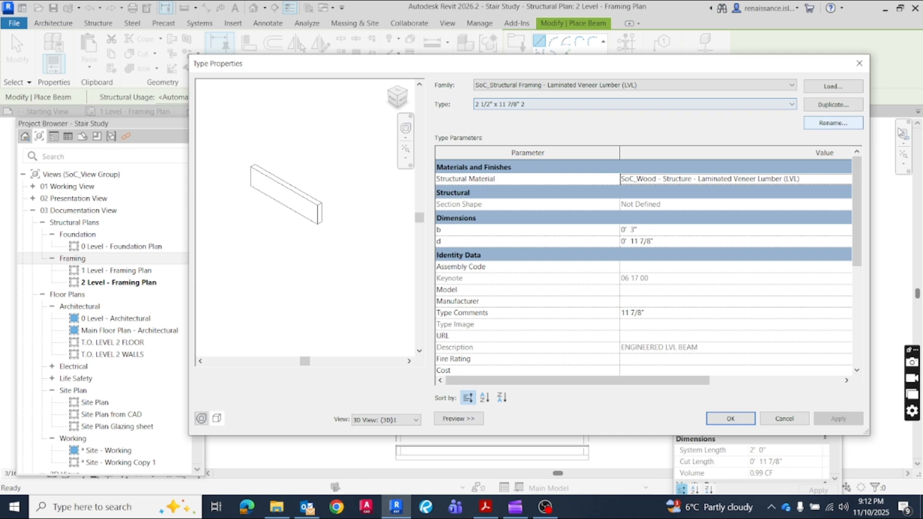
left_click(823, 124)
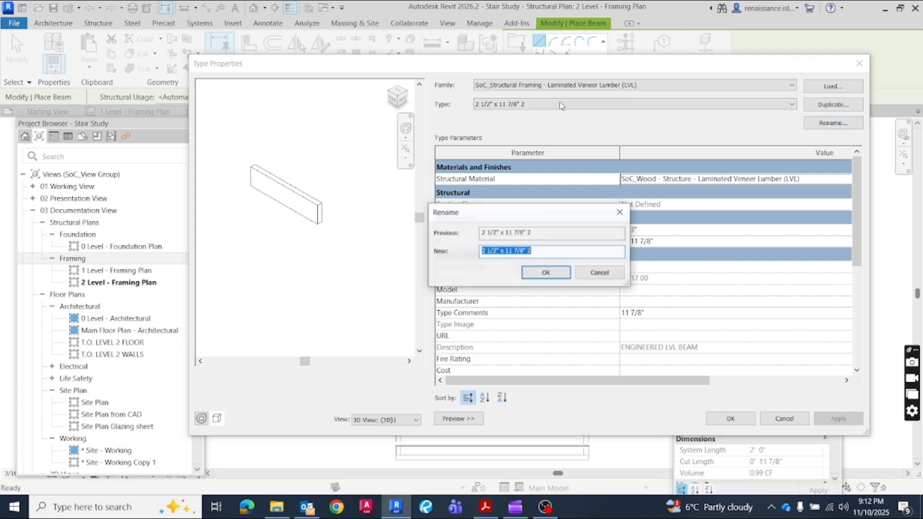
left_click(497, 251)
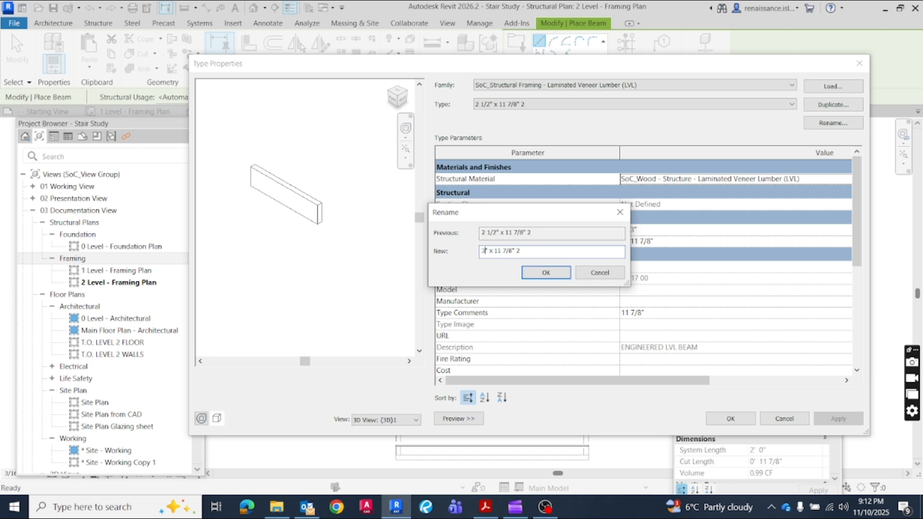
left_click(547, 273)
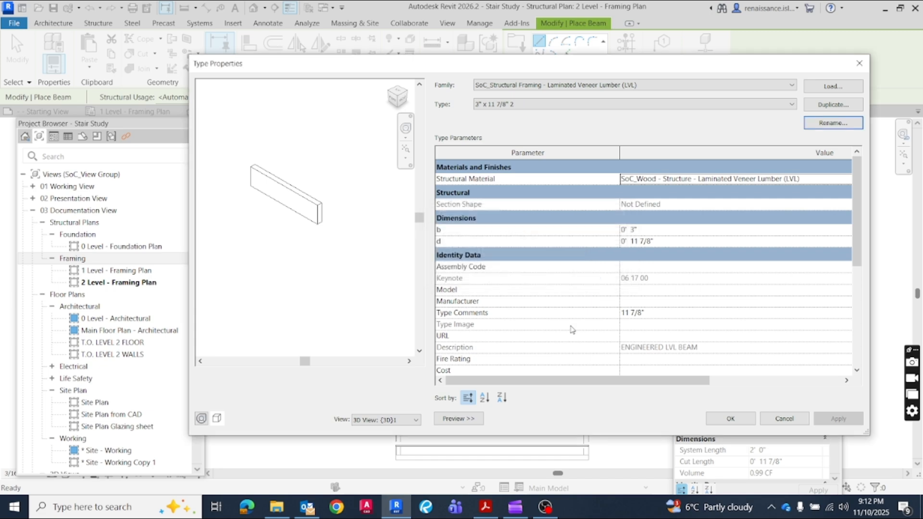
left_click(730, 419)
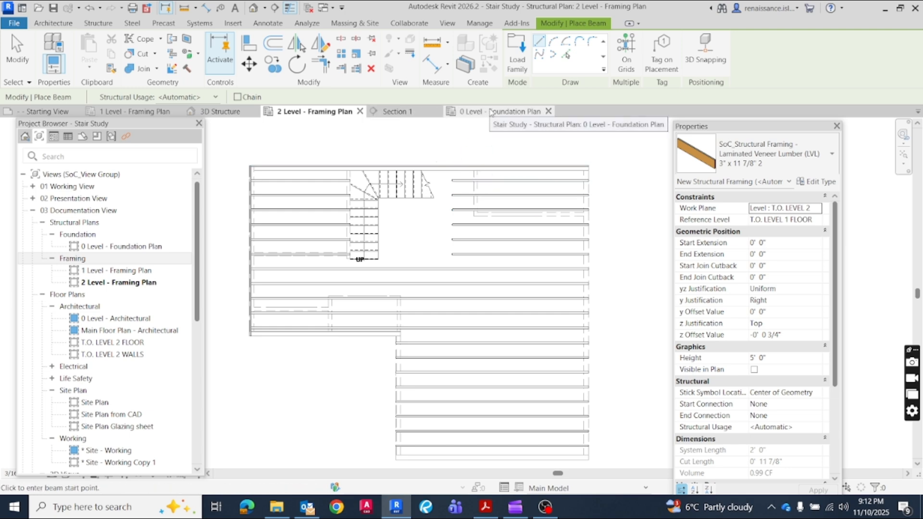
Review the sample floor framing layout and beam locations in the Trus Joist Floor Framing PDF, and return to the Revit model
left_click(483, 507)
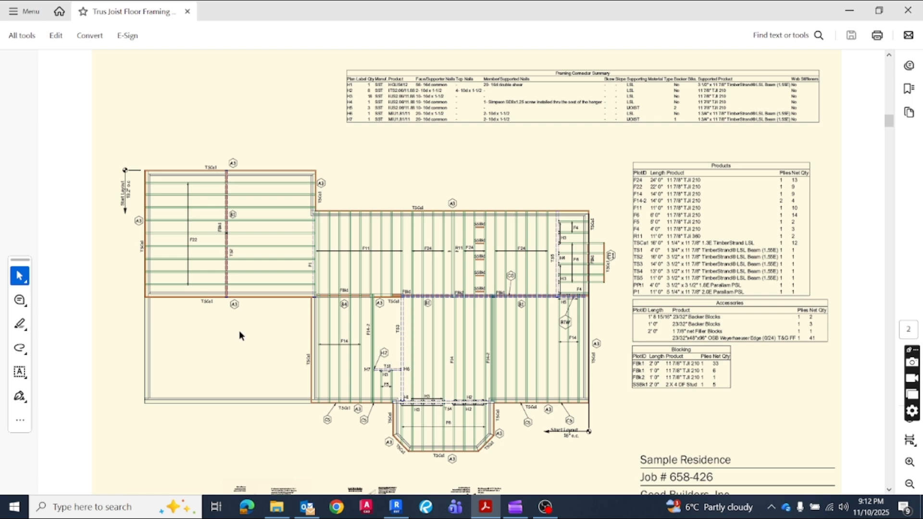
scroll(241, 330, "down", 10)
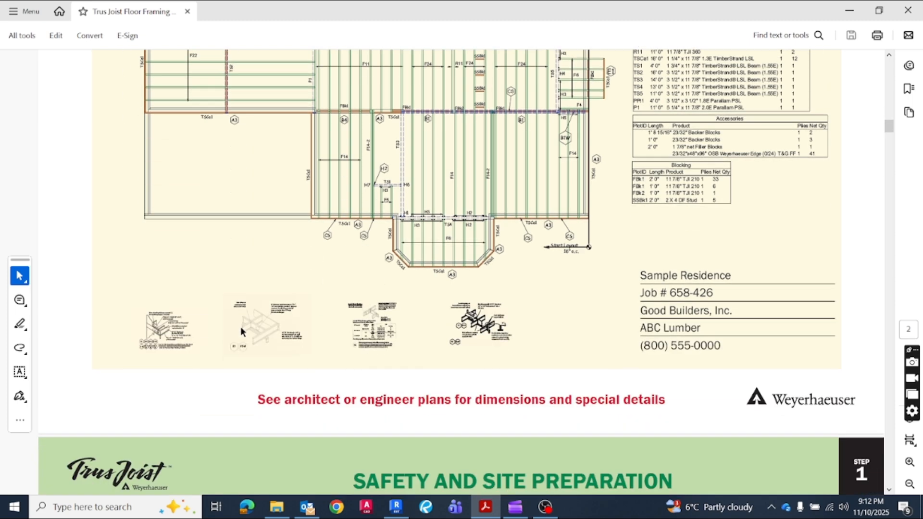
scroll(248, 326, "down", 1)
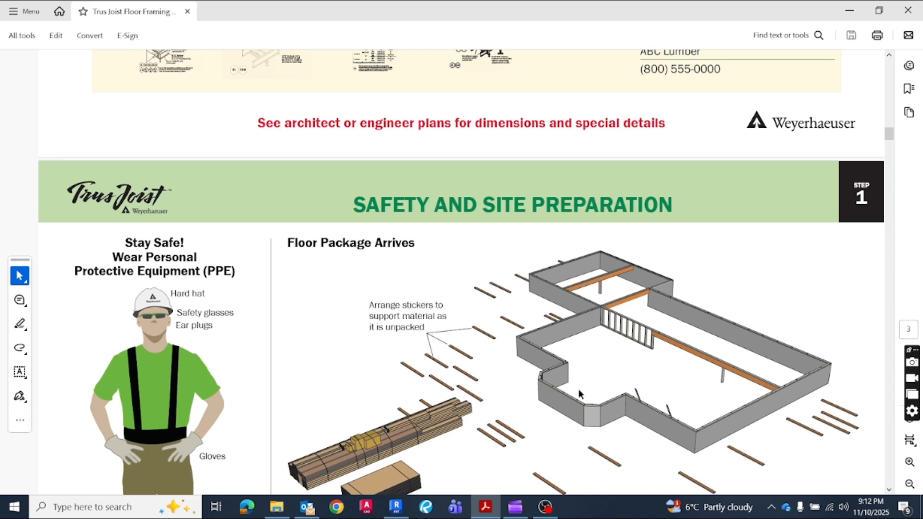
left_click(854, 15)
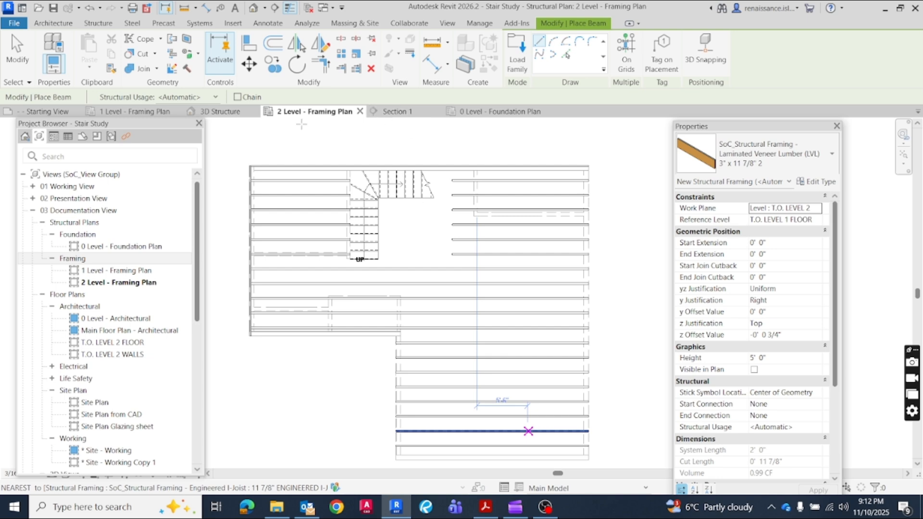
Examine the floor and wall structure in the Section 1 view, and return to the 2 Level - Framing Plan
left_click(396, 112)
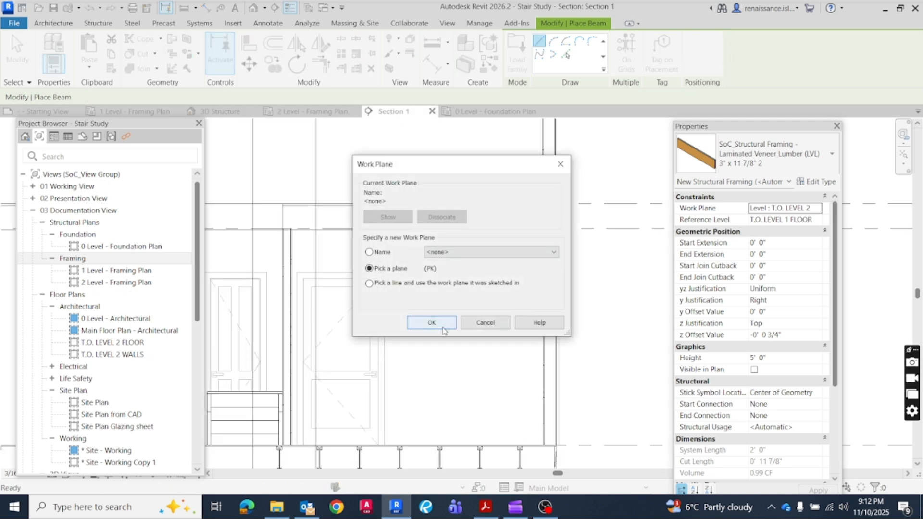
left_click(563, 165)
scroll(330, 376, "down", 5)
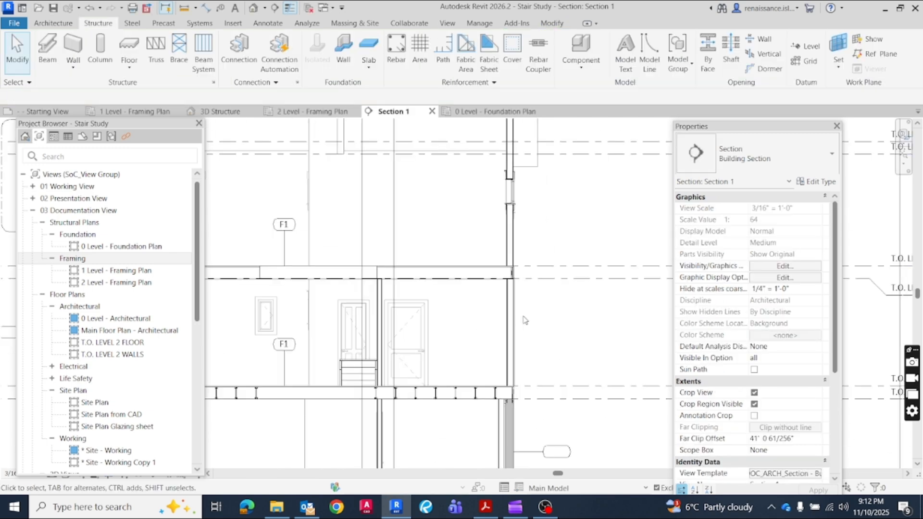
scroll(330, 376, "up", 4)
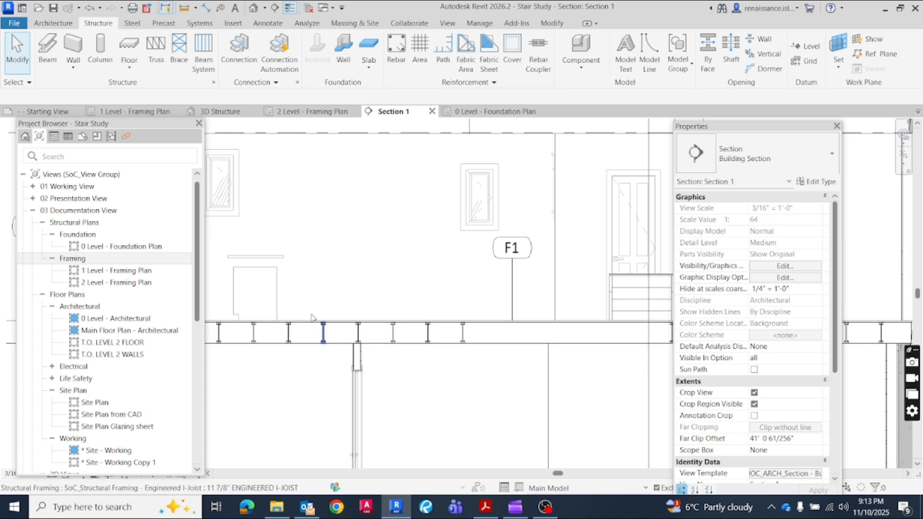
scroll(297, 314, "down", 4)
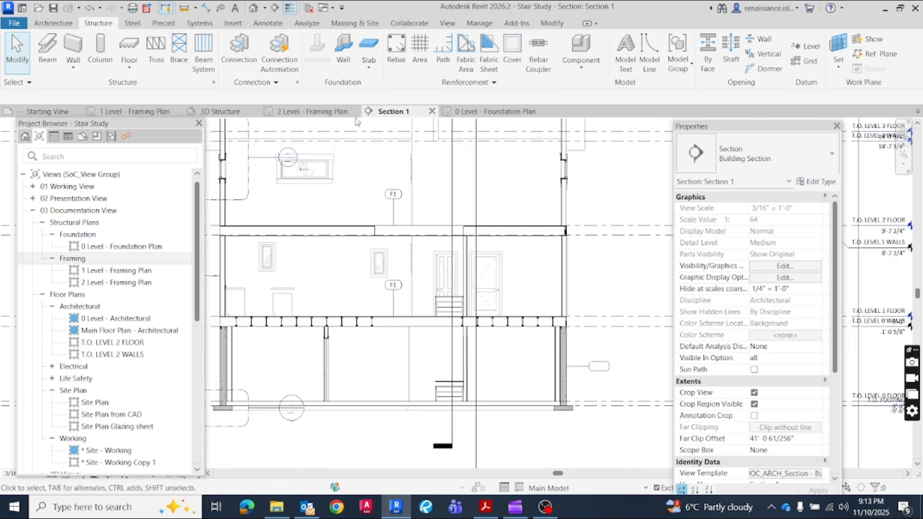
left_click(306, 113)
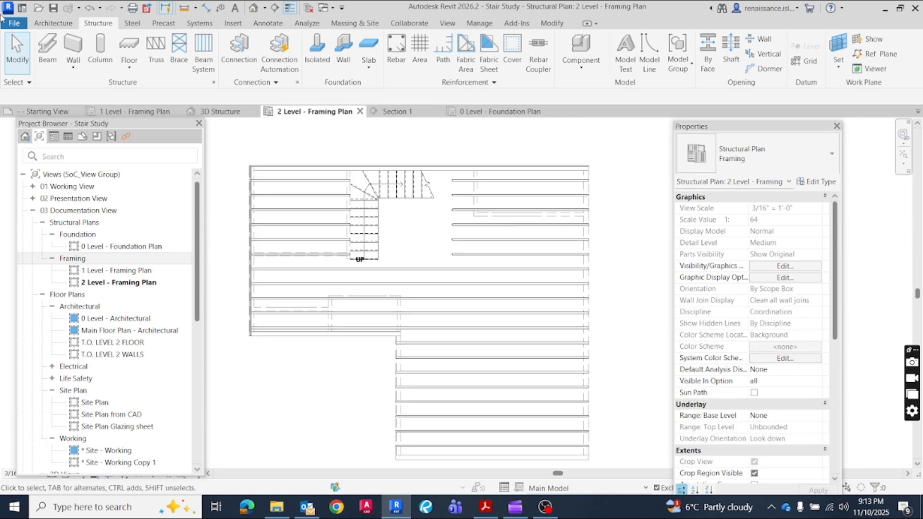
left_click(50, 53)
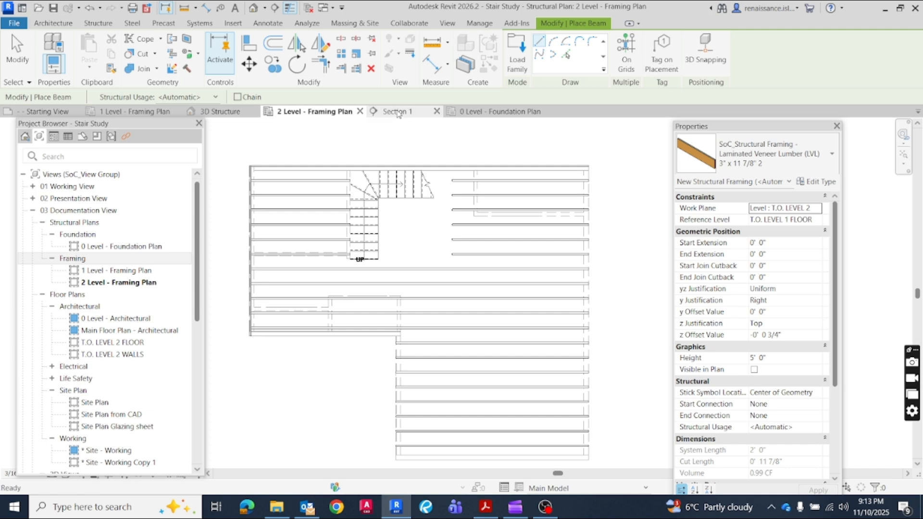
left_click(395, 111)
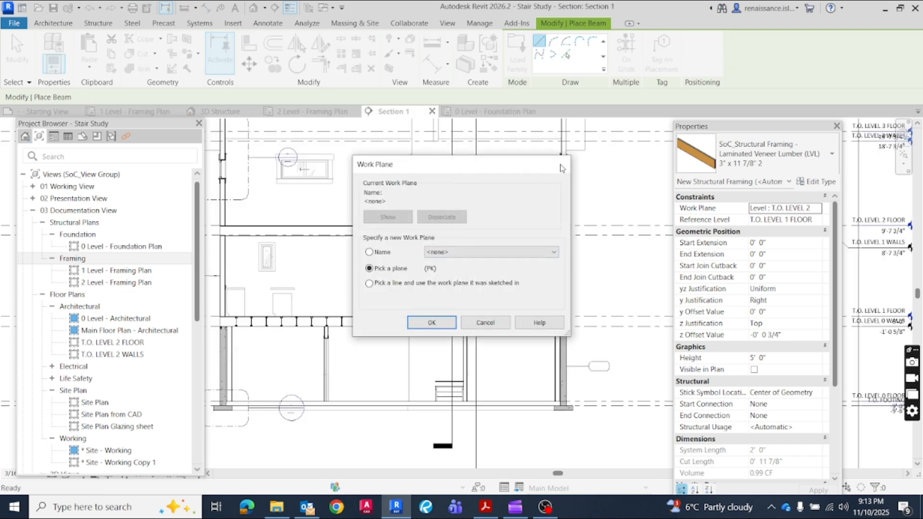
left_click(486, 322)
scroll(498, 361, "up", 5)
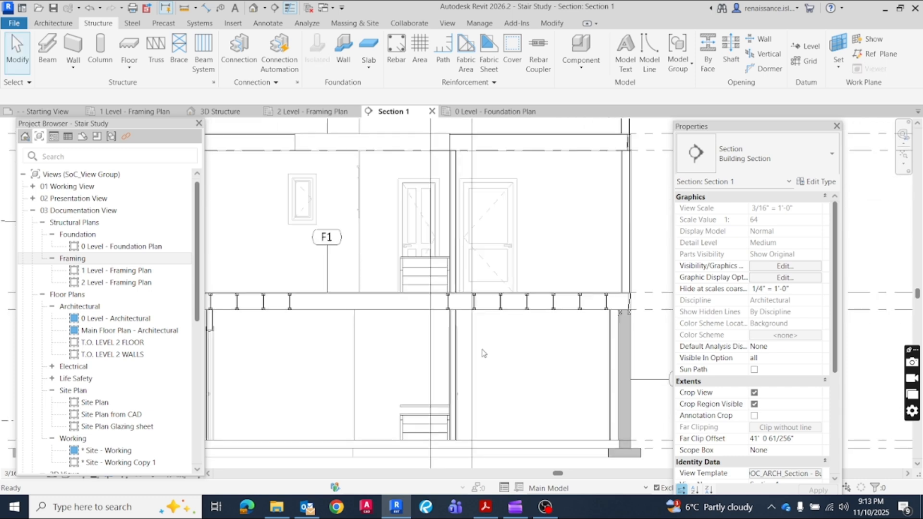
scroll(491, 346, "down", 3)
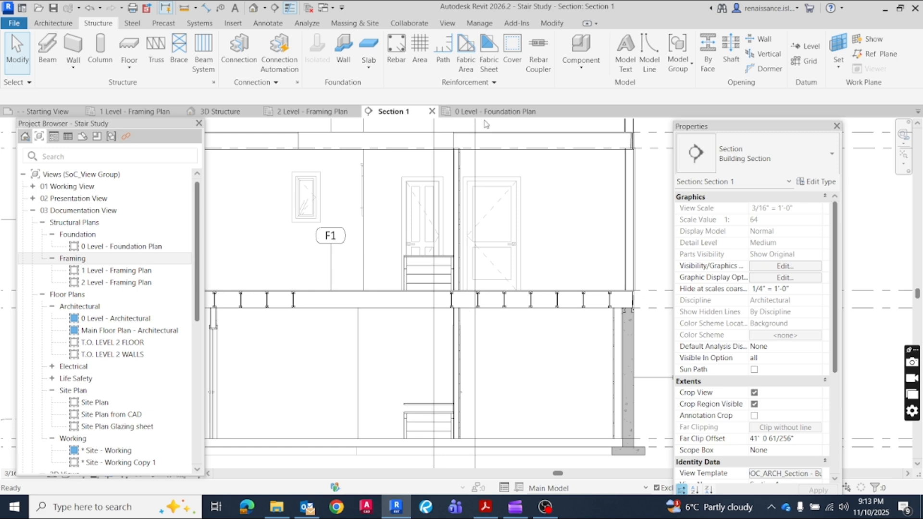
left_click(307, 111)
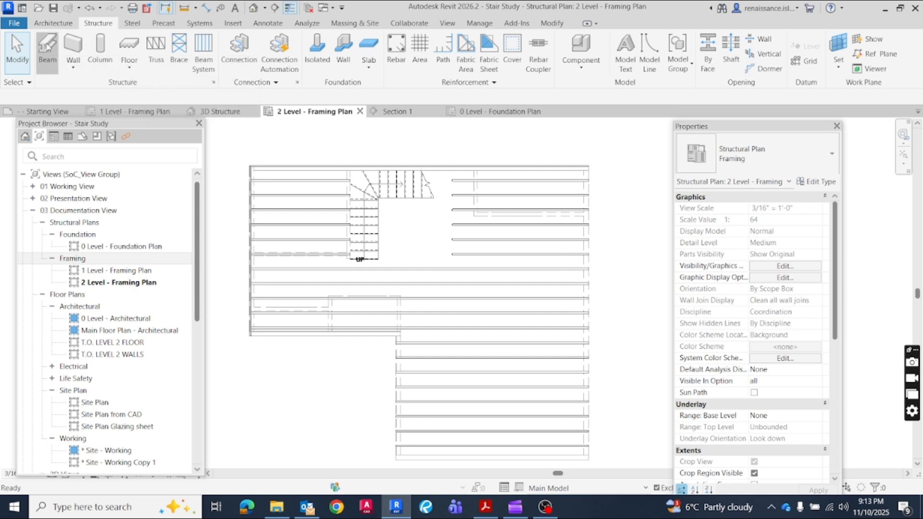
Start placing a 3" x 11 7/8" 2 LVL beam with its z Offset Value set to -1' 0 5/8"
left_click(450, 224)
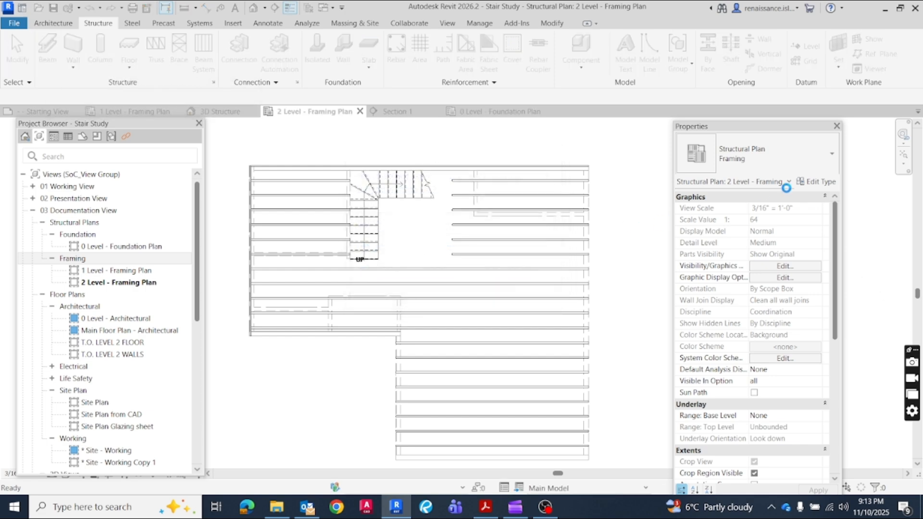
key("b")
key("m")
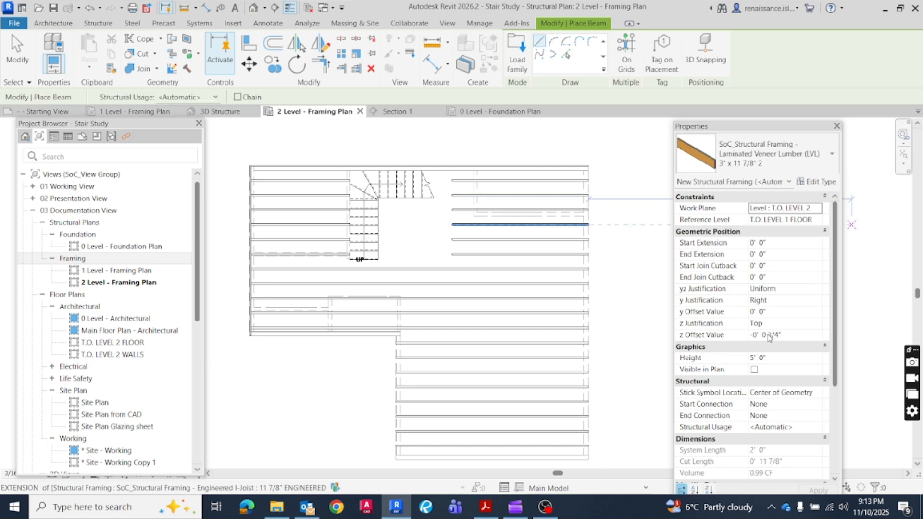
left_click(776, 337)
left_click_drag(783, 334, 753, 335)
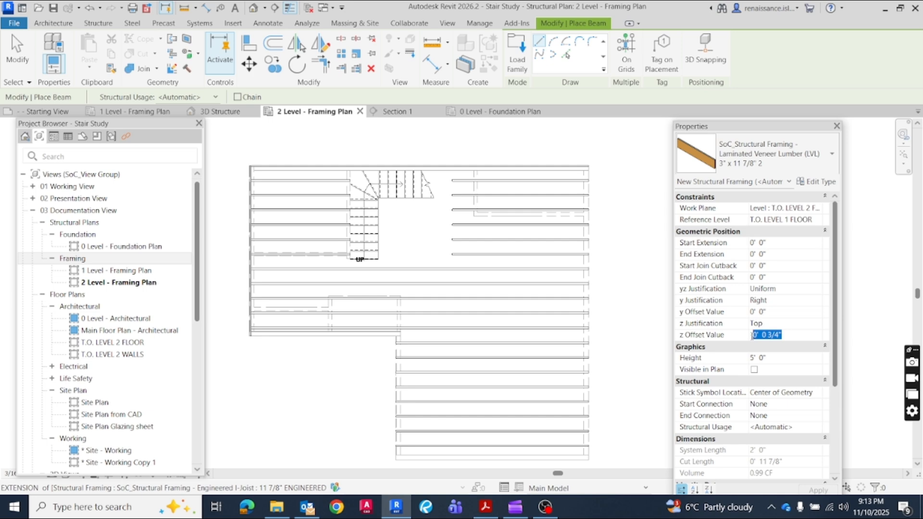
type("1")
key("Return")
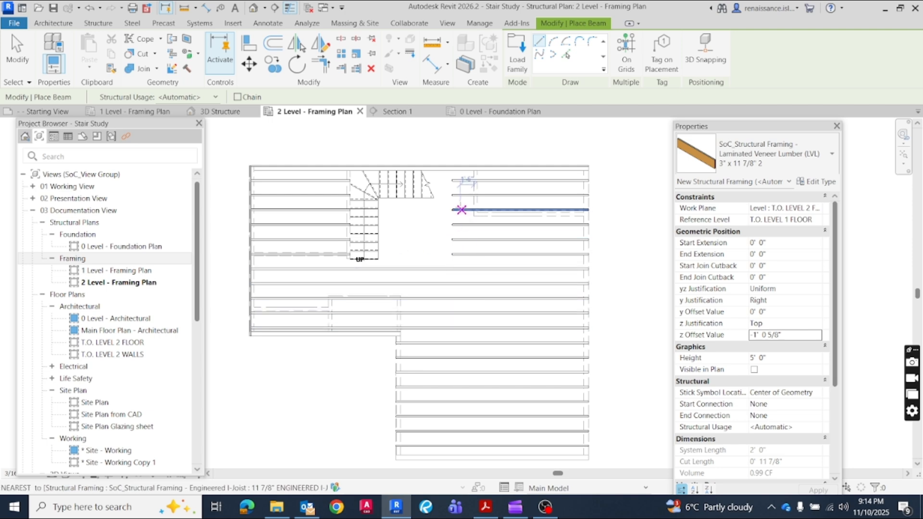
Draw one LVL beam along the stair opening's right edge between the upper and lower rims, and another from the left rim below the stairs to it
left_click(453, 166)
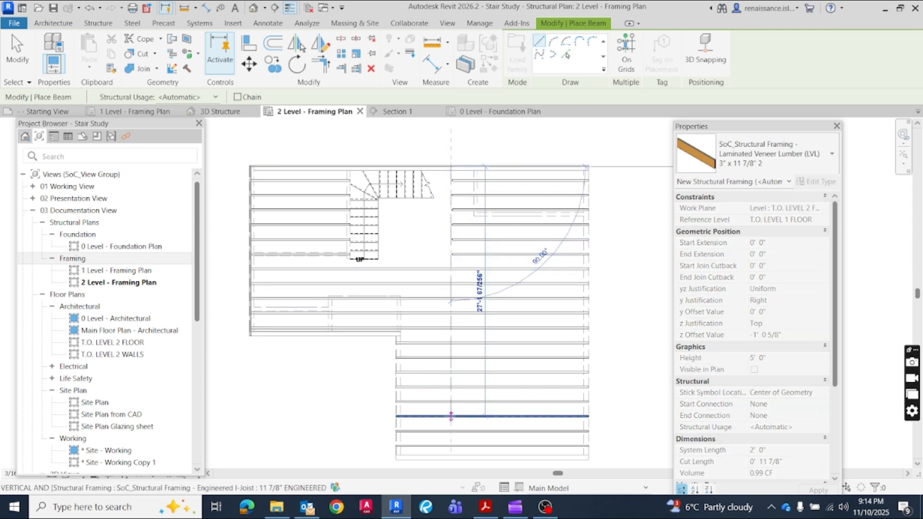
left_click(451, 452)
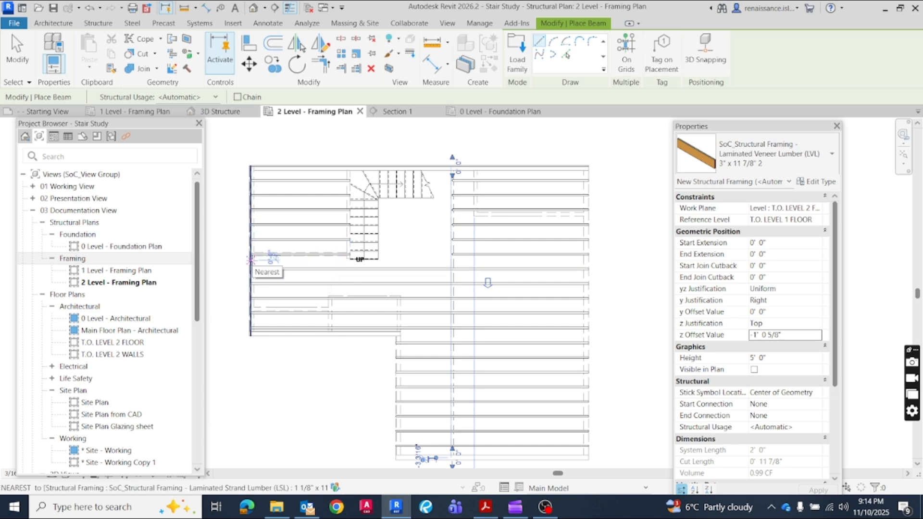
left_click(251, 260)
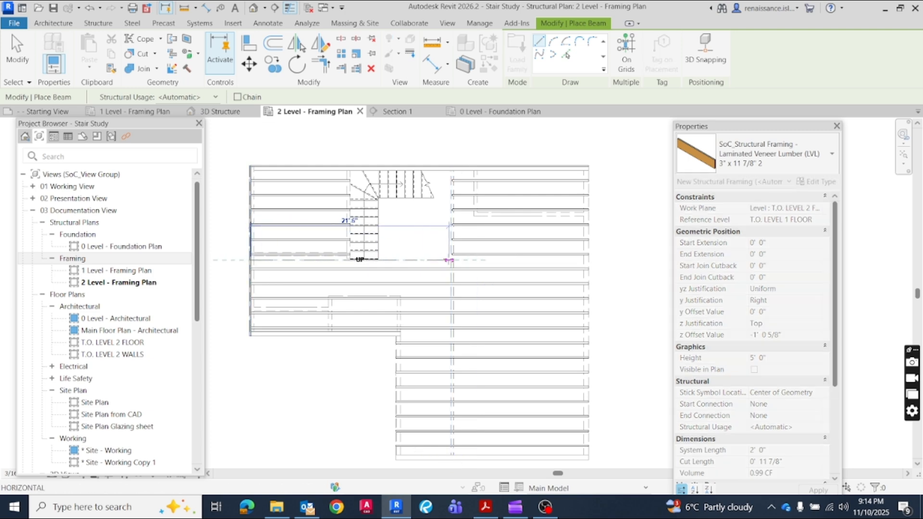
left_click(450, 260)
key("Escape")
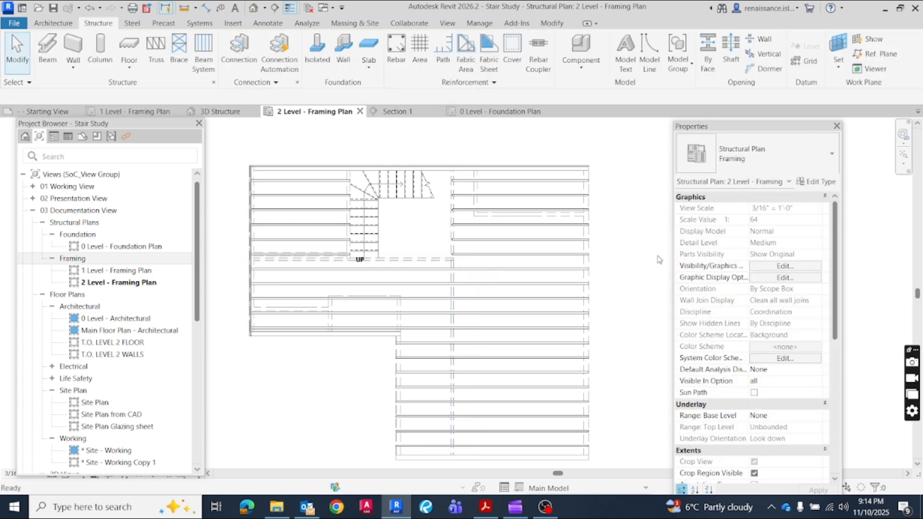
Check the two new LVL beams under the joists in the 3D Structure and Section 1 views, and return to the 2 Level - Framing Plan
scroll(648, 234, "down", 1)
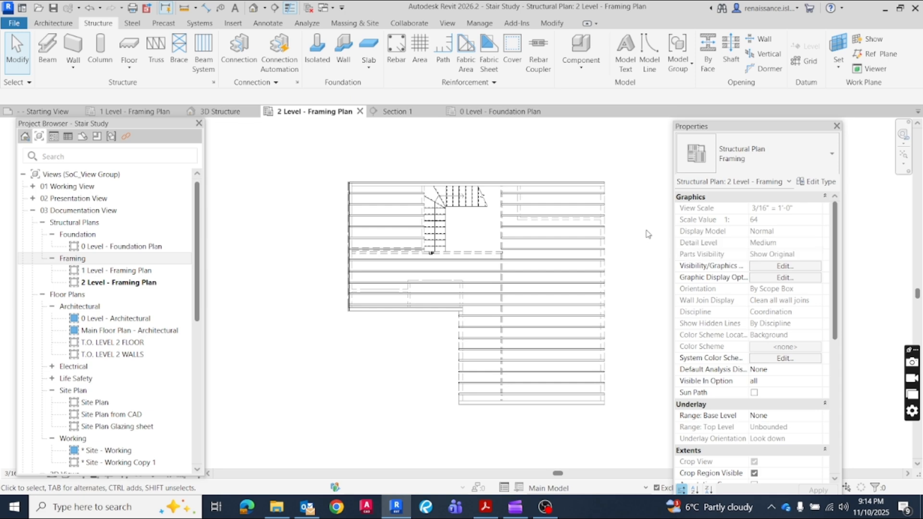
left_click(226, 112)
scroll(334, 256, "up", 3)
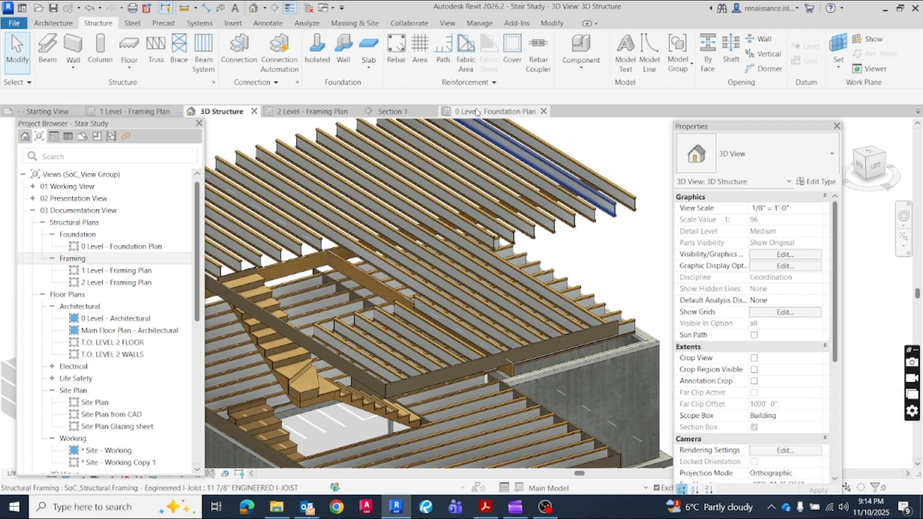
left_click(384, 111)
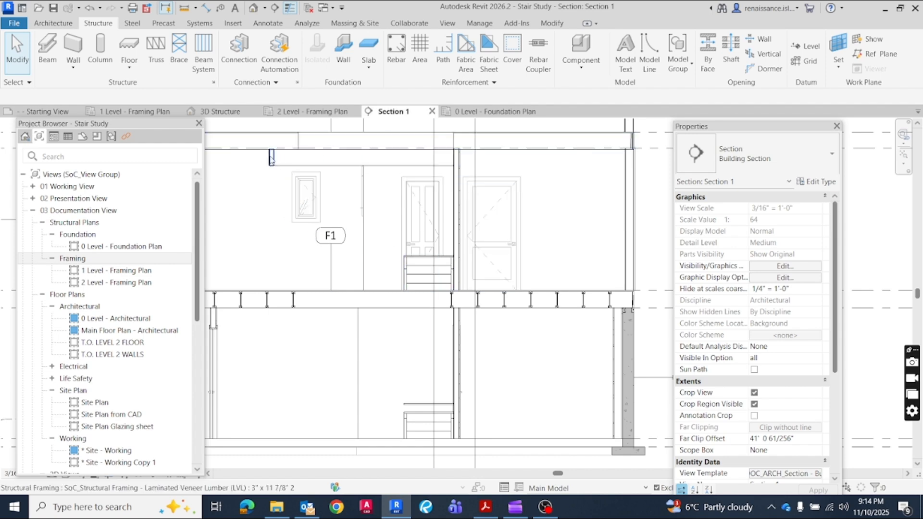
scroll(271, 159, "down", 3)
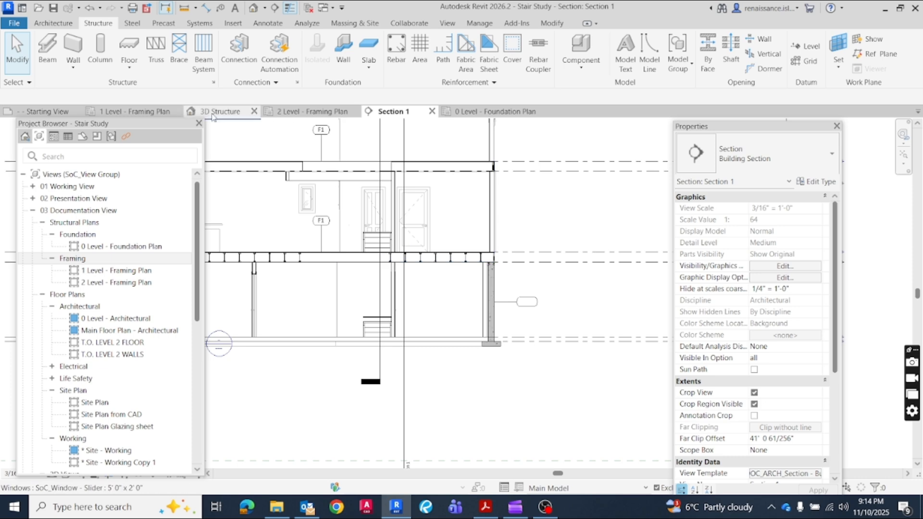
left_click(296, 112)
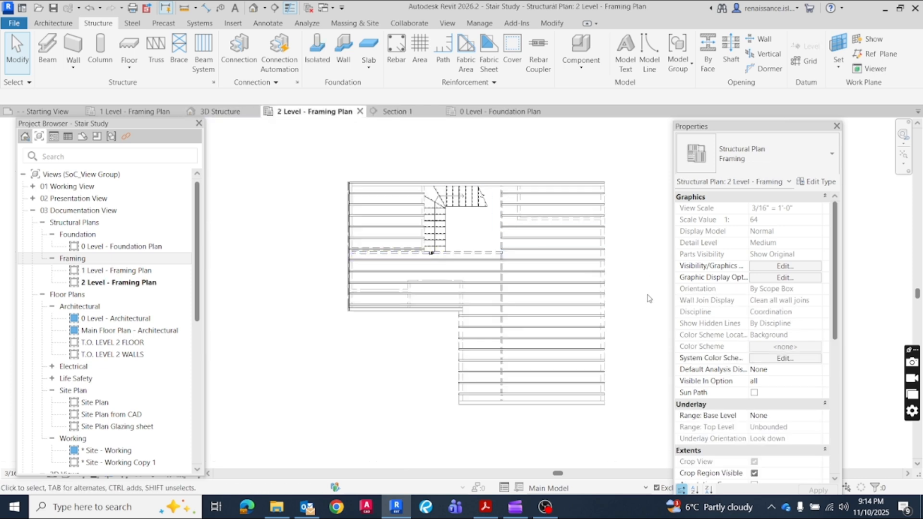
Place a vertical Adjustable Post structural column where the two LVL beams meet at the stair opening's lower-right corner
scroll(649, 299, "up", 1)
scroll(644, 327, "up", 1)
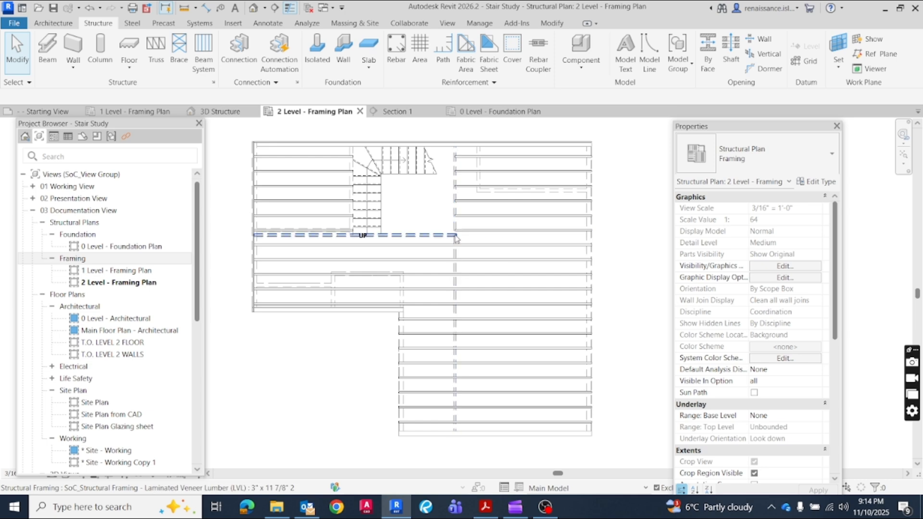
left_click(104, 49)
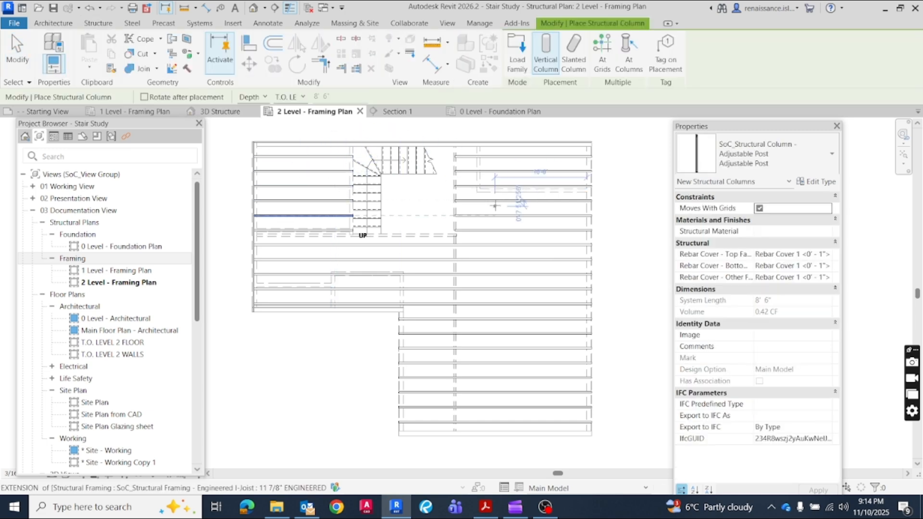
left_click(818, 166)
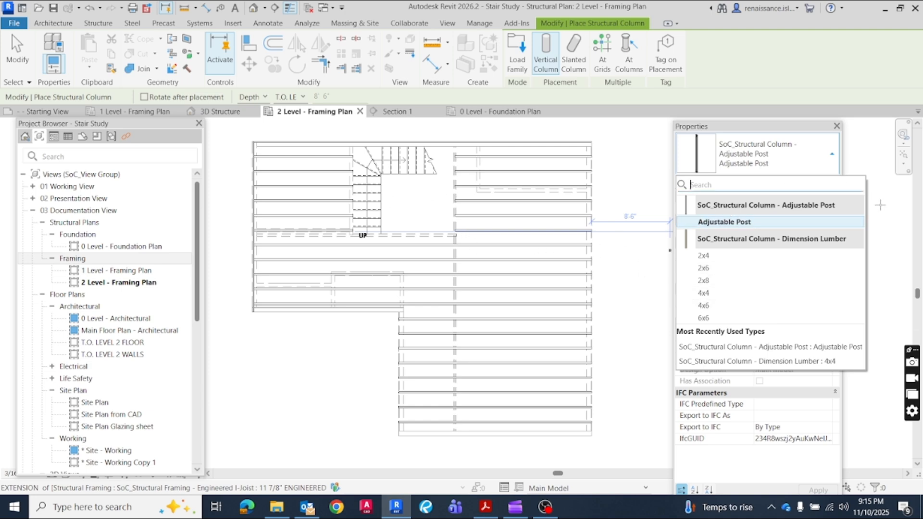
left_click(889, 202)
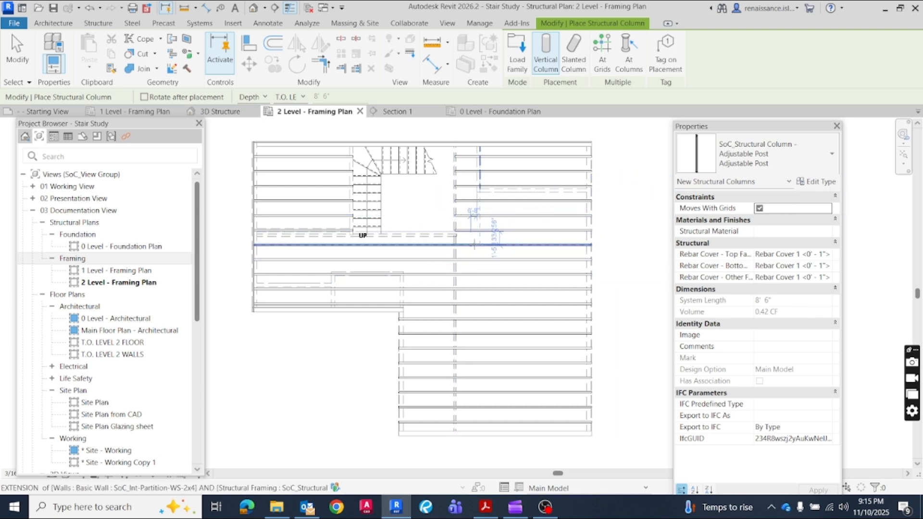
scroll(474, 244, "up", 5)
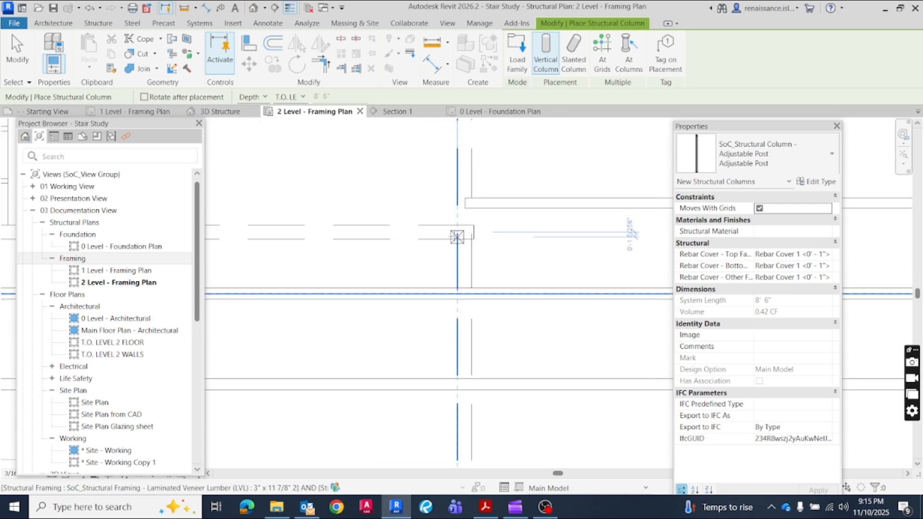
scroll(465, 232, "up", 2)
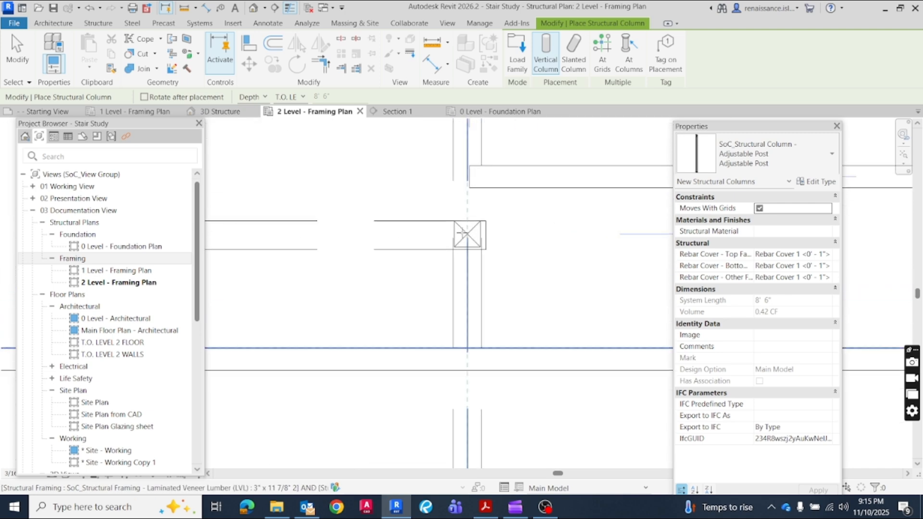
left_click(462, 232)
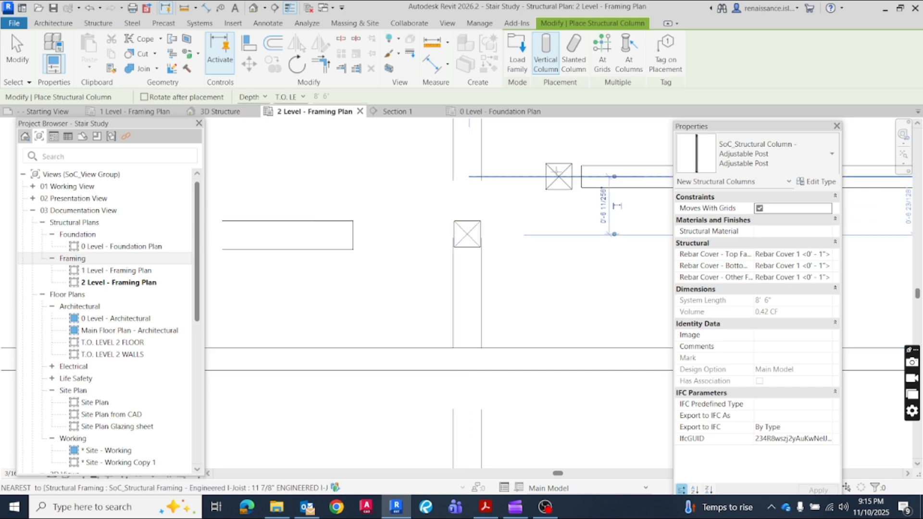
key("Escape")
key("Escape")
scroll(654, 228, "down", 5)
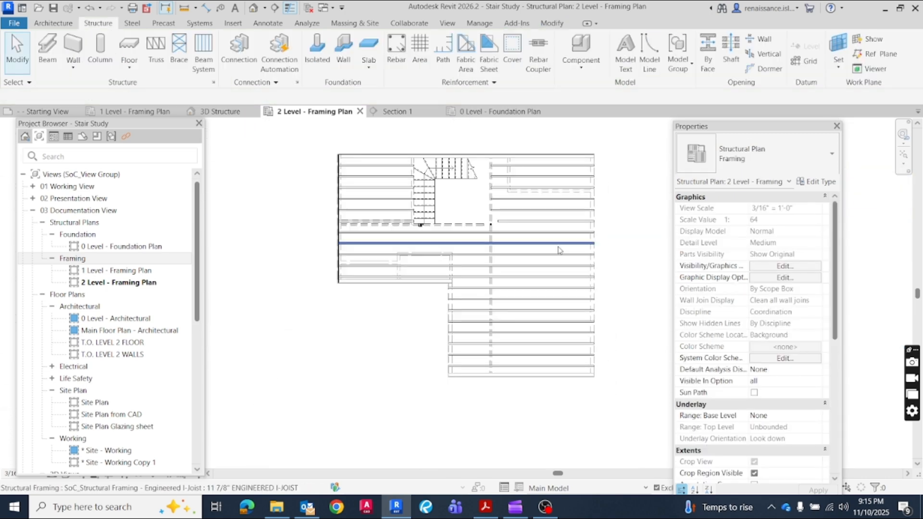
Extend the left end of the short I-joist just above the new post to the LVL beam along the stair opening's right edge
left_click(512, 222)
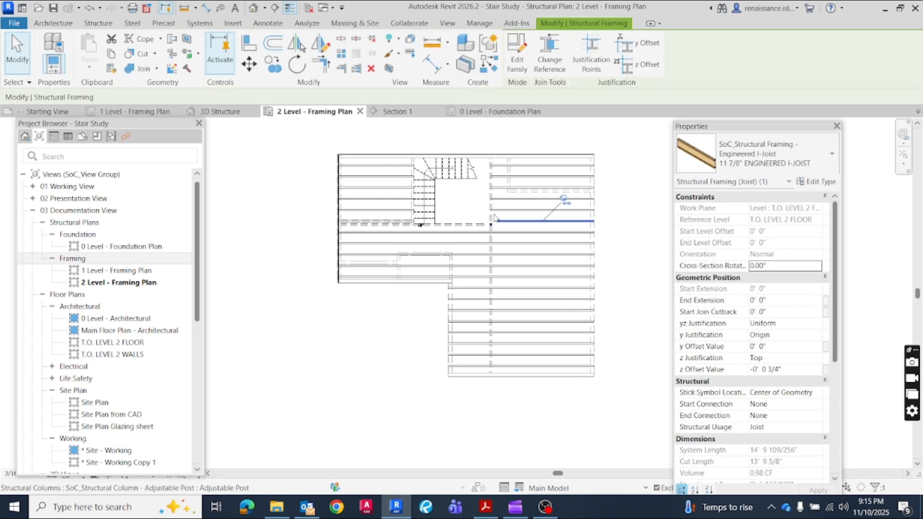
scroll(502, 212, "up", 3)
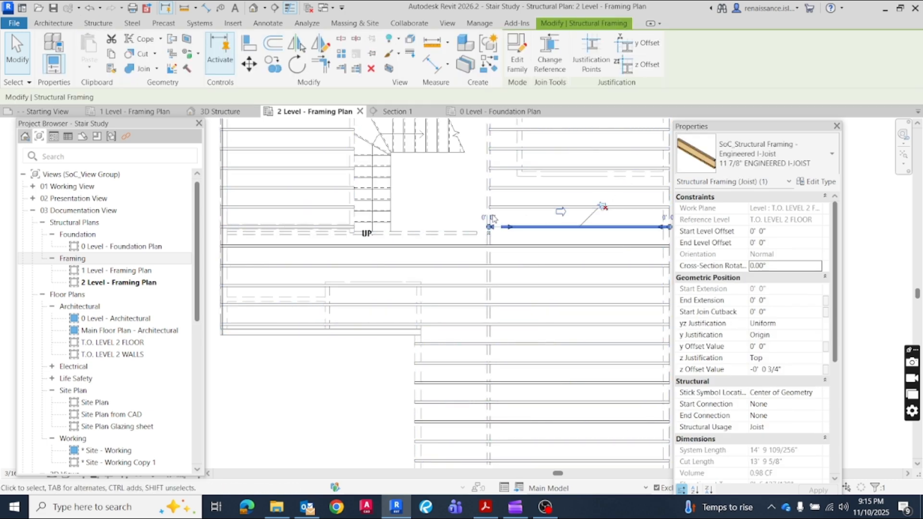
scroll(498, 224, "up", 3)
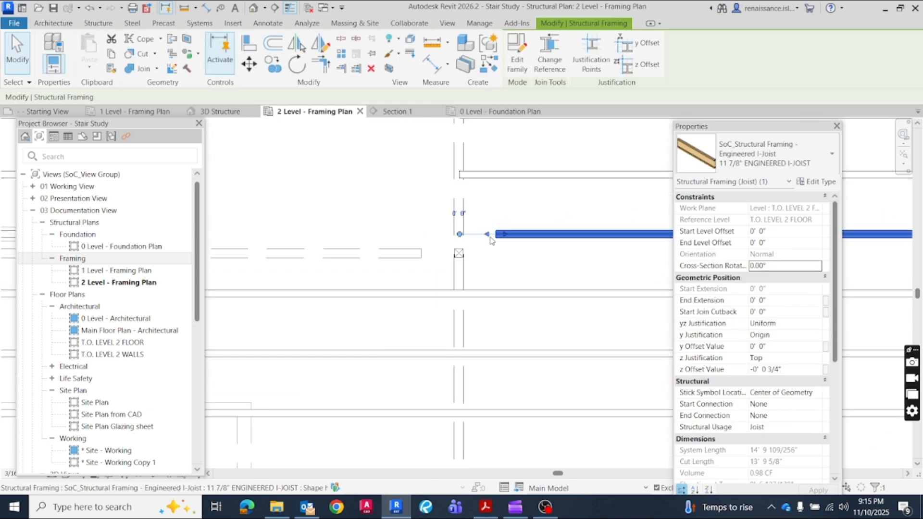
left_click_drag(464, 239, 460, 234)
left_click(379, 204)
scroll(379, 176, "down", 2)
scroll(371, 177, "down", 4)
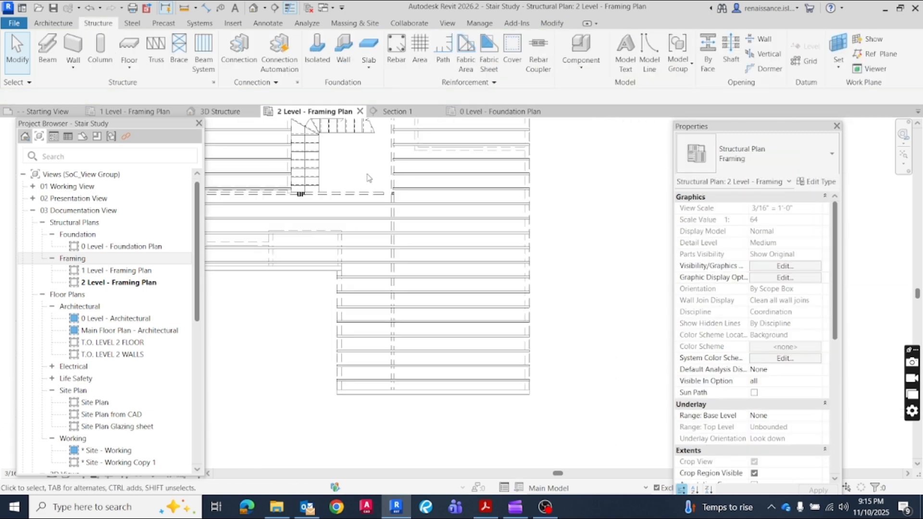
scroll(553, 221, "up", 1)
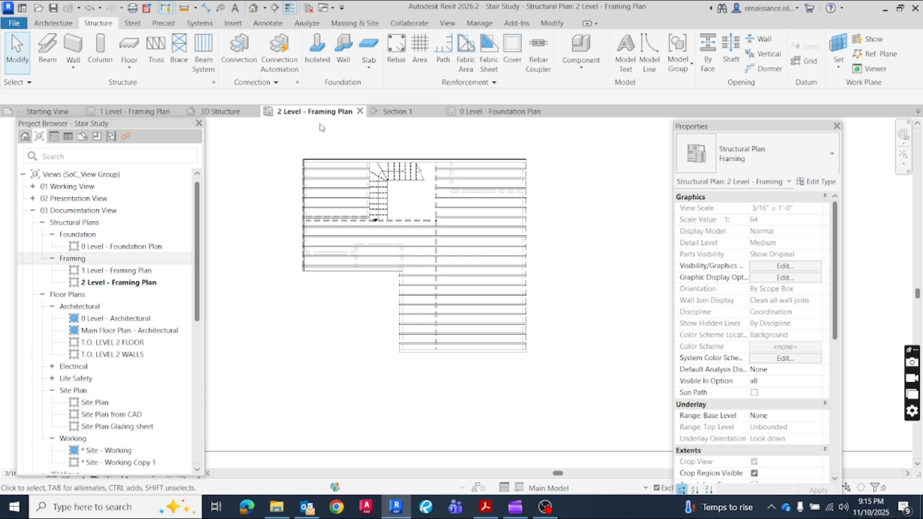
Examine the new Adjustable Post and its top against the LVL beam in the 3D Structure and Section 1 views
left_click(223, 113)
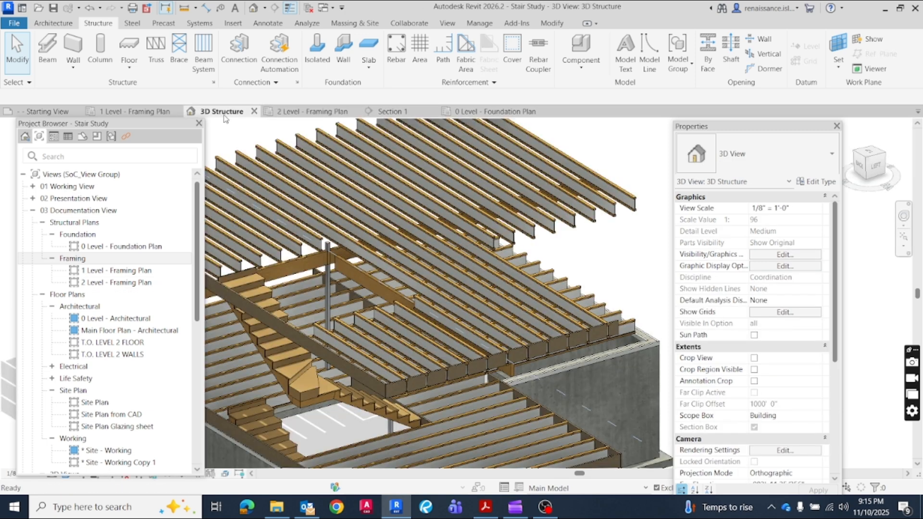
left_click(329, 282)
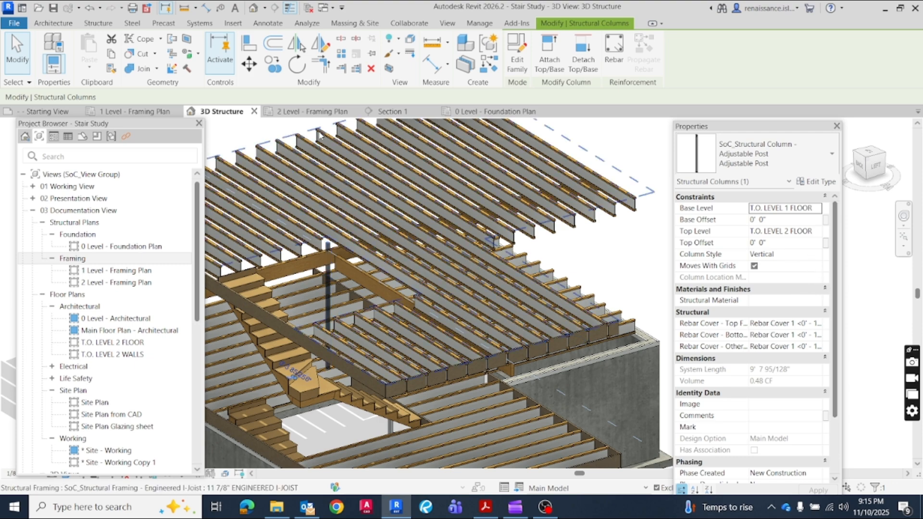
left_click(392, 111)
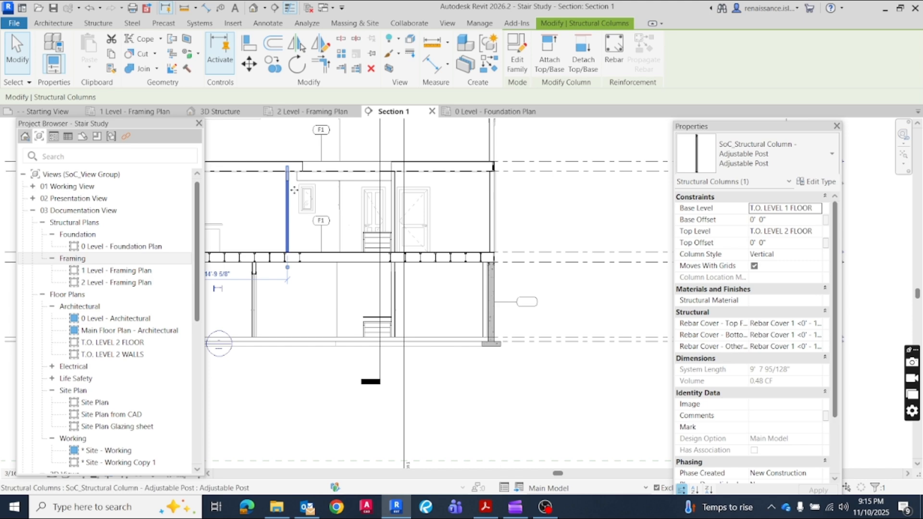
scroll(288, 194, "up", 5)
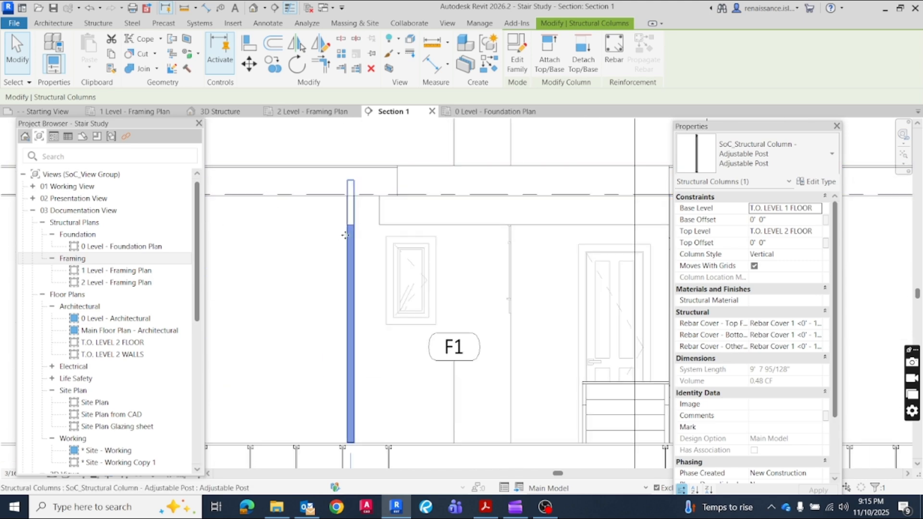
key("Escape")
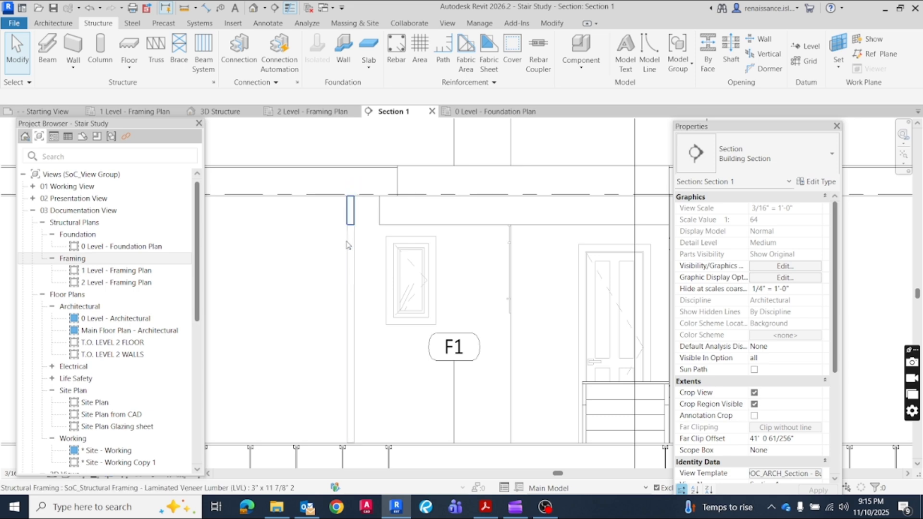
left_click(348, 244)
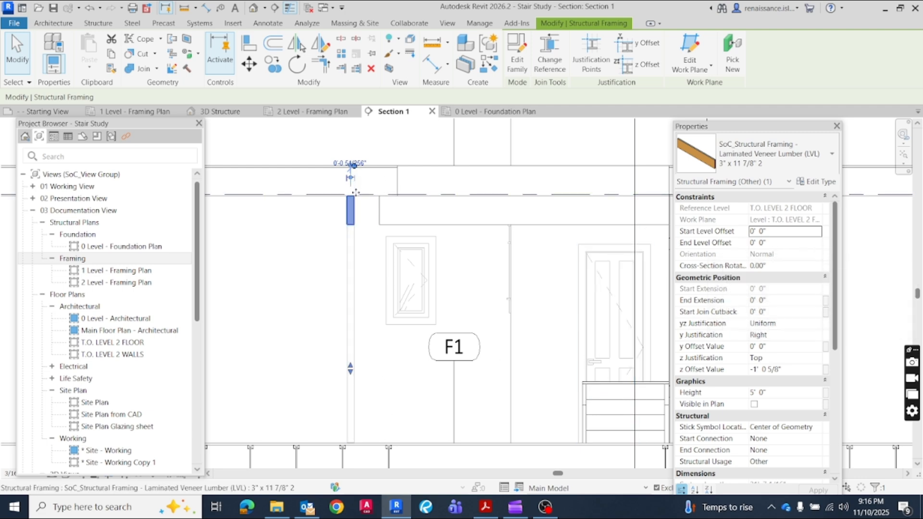
left_click(764, 243)
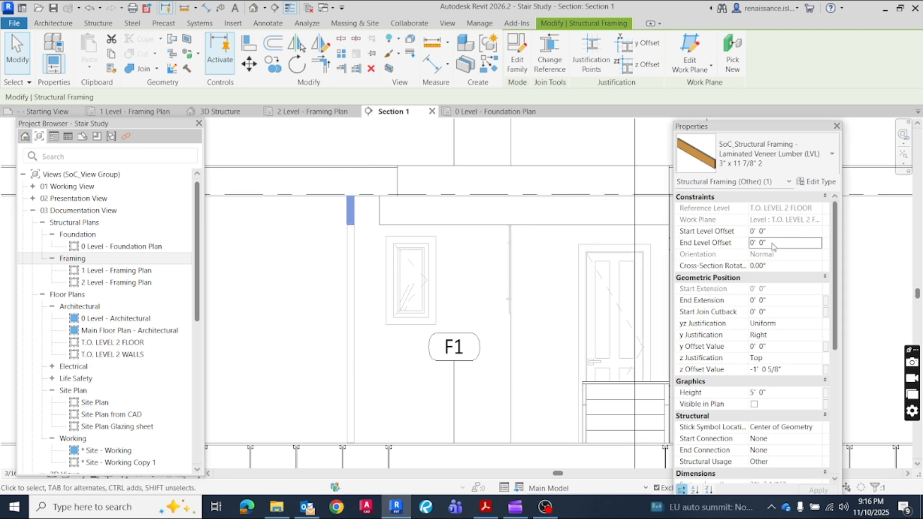
left_click(299, 257)
scroll(297, 255, "down", 3)
scroll(297, 255, "down", 3)
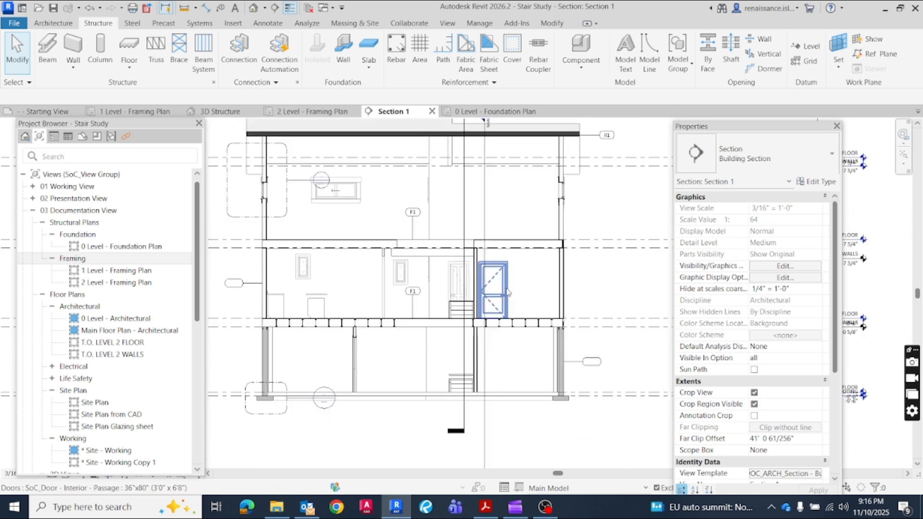
Move the Project Browser clear of the view tabs and open the 1 Level - Framing Plan
left_click(307, 111)
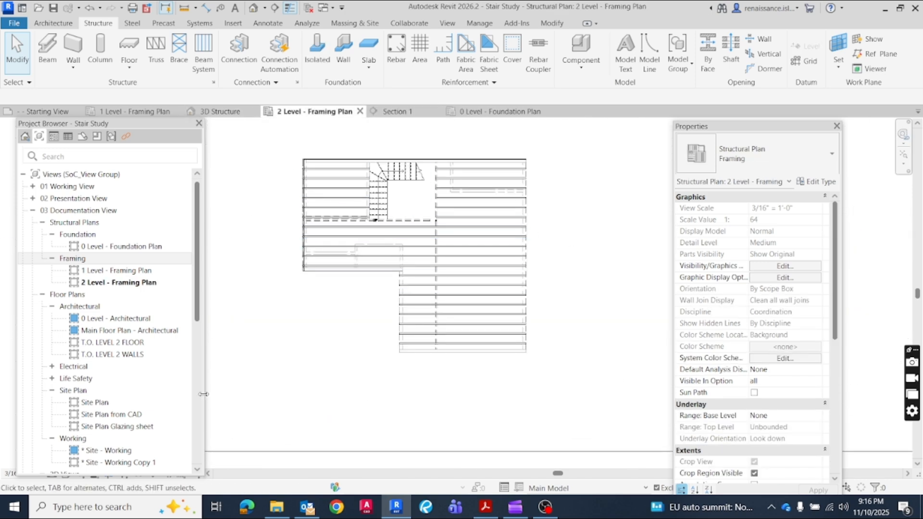
left_click_drag(130, 124, 168, 116)
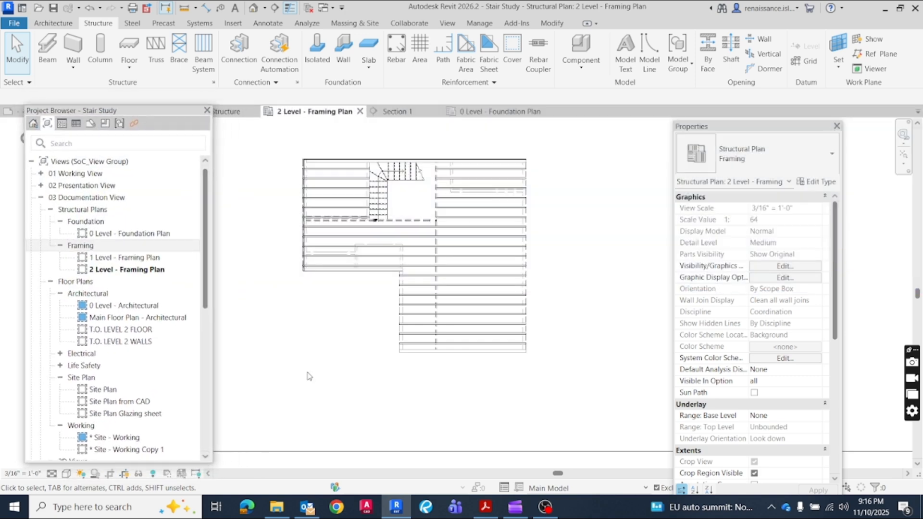
left_click_drag(146, 112, 154, 143)
left_click(146, 113)
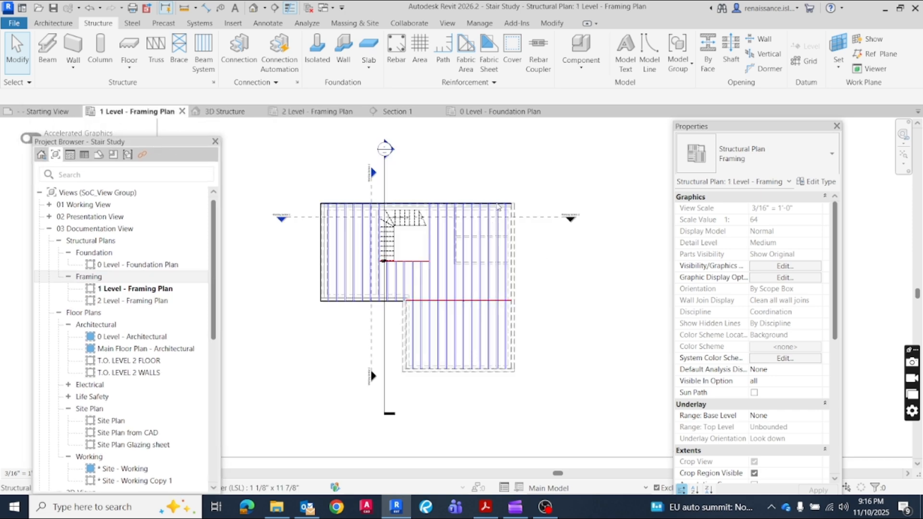
Hide the three section markers crossing the building, by element, in the 1 Level - Framing Plan
left_click(385, 181)
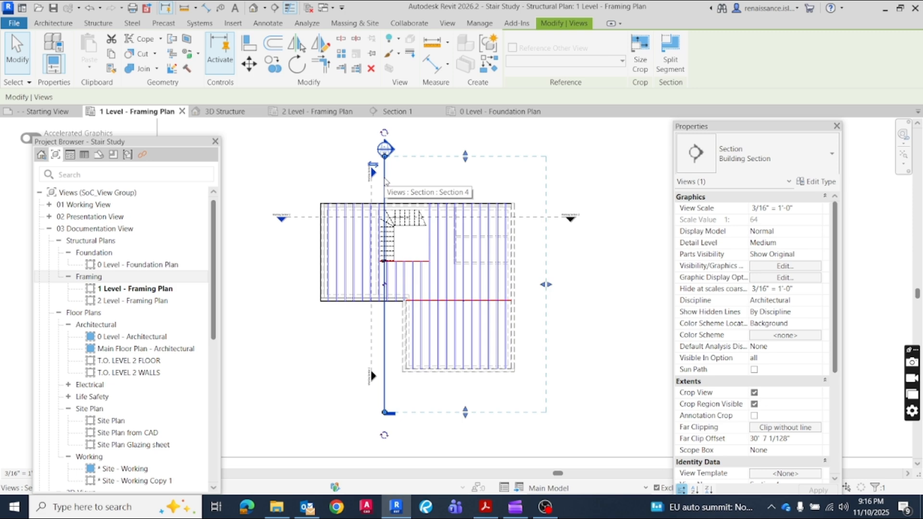
left_click(371, 188, "ctrl")
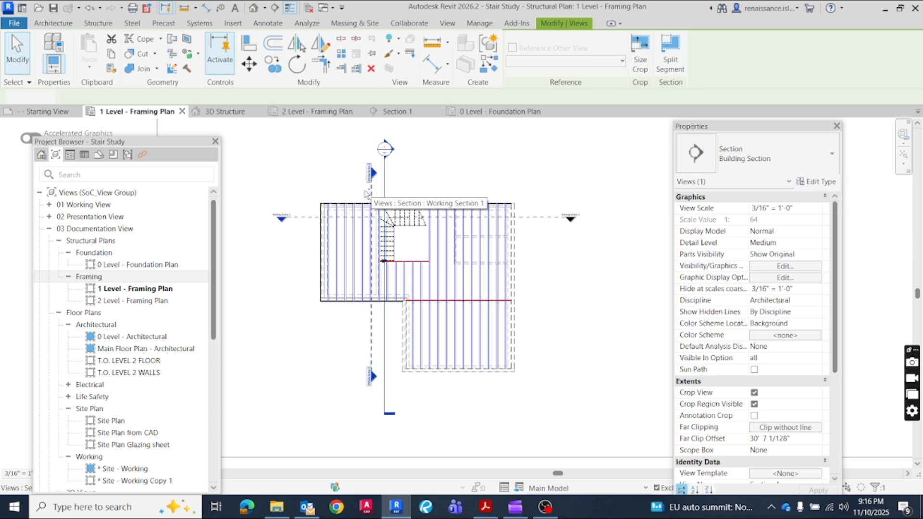
left_click(309, 217, "ctrl")
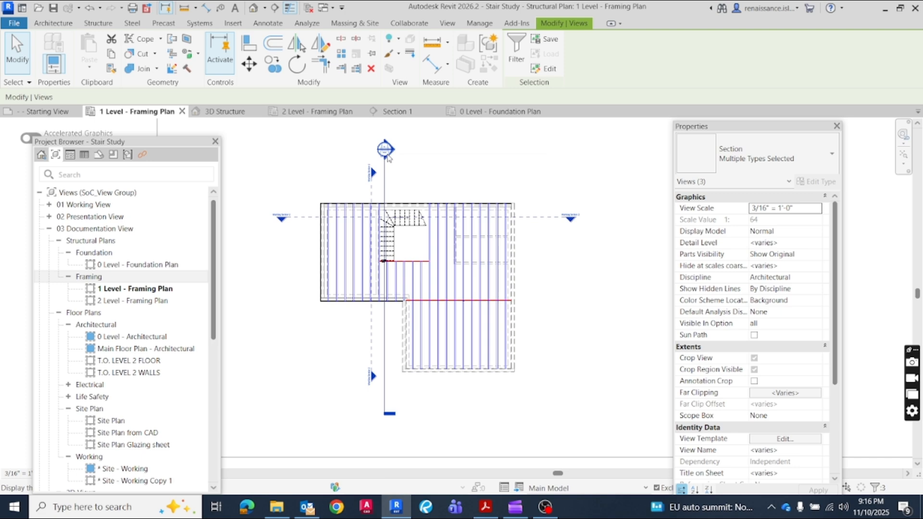
right_click(387, 158)
mouse_move(447, 259)
left_click(577, 259)
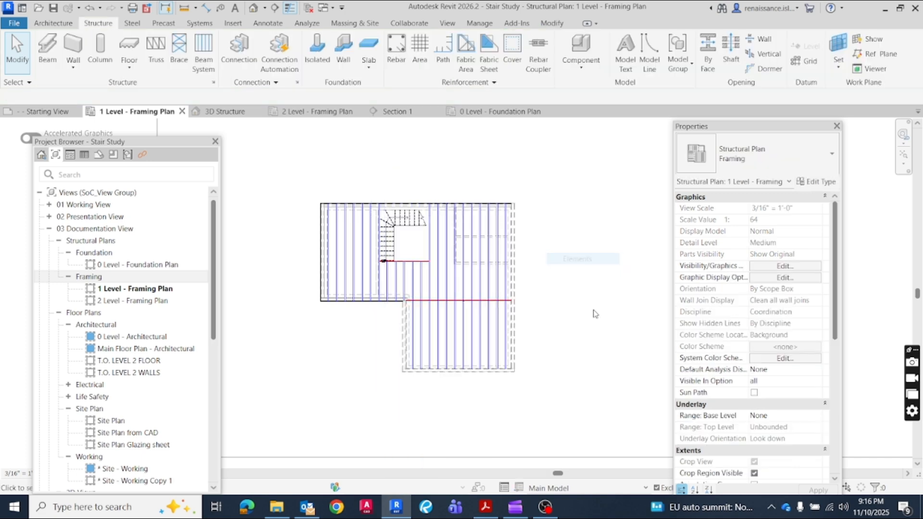
Compare the joist display in the 1 Level - Framing Plan with the 2 Level - Framing Plan
key("ctrl+Tab")
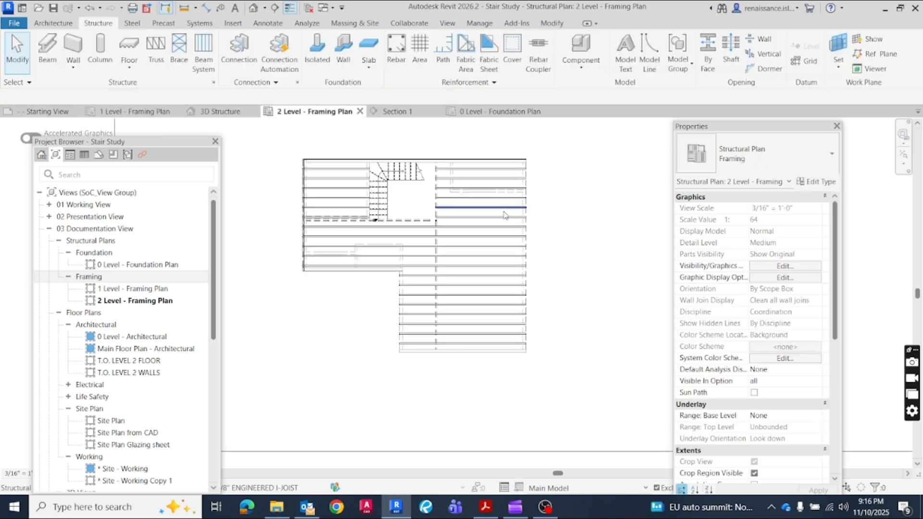
left_click(135, 111)
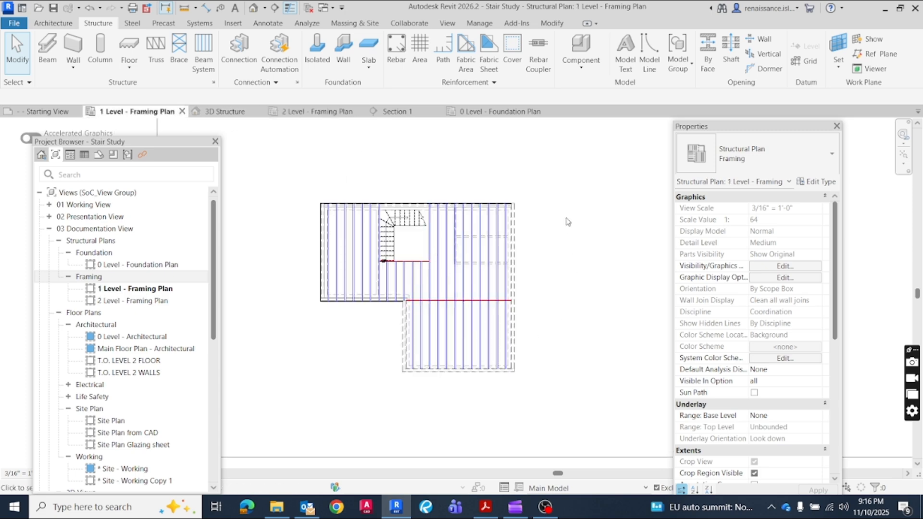
left_click(310, 113)
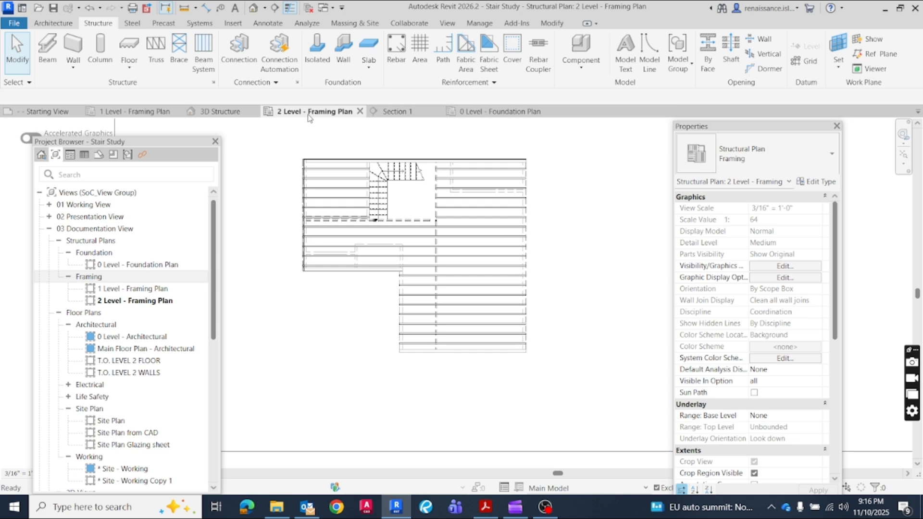
scroll(373, 125, "up", 1)
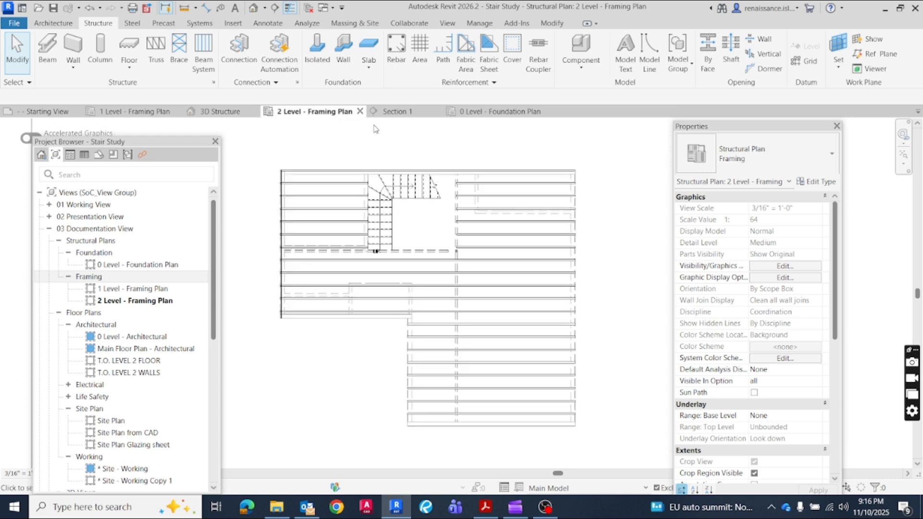
Override the projection line color to blue, by element, for all 11 7/8" Engineered I-Joists visible in the 2 Level - Framing Plan
left_click(526, 187)
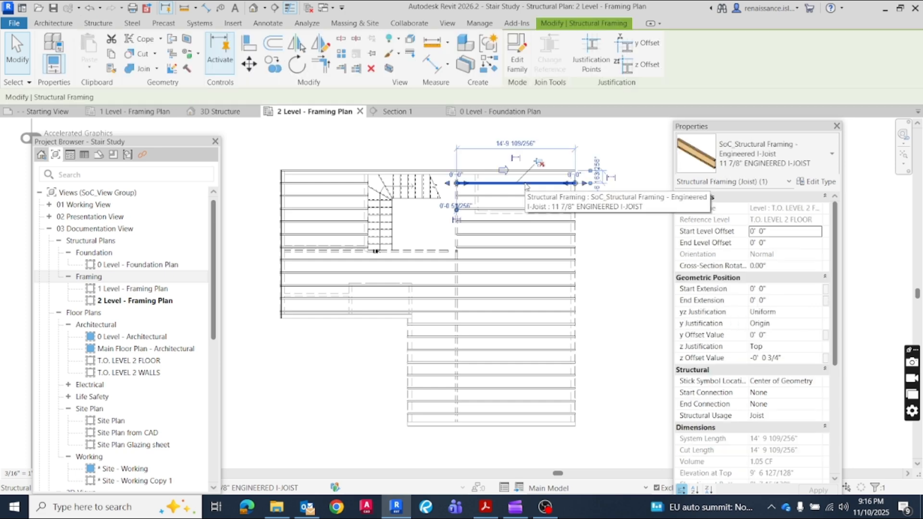
right_click(526, 187)
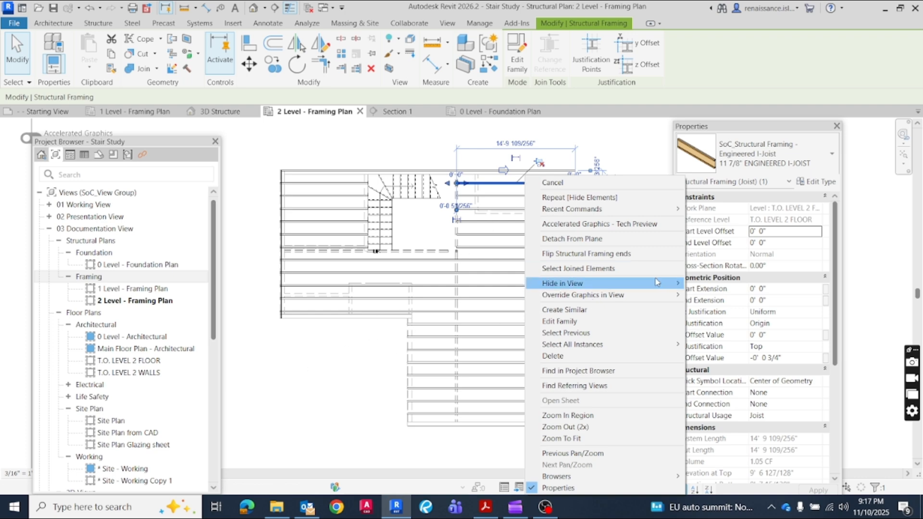
mouse_move(637, 294)
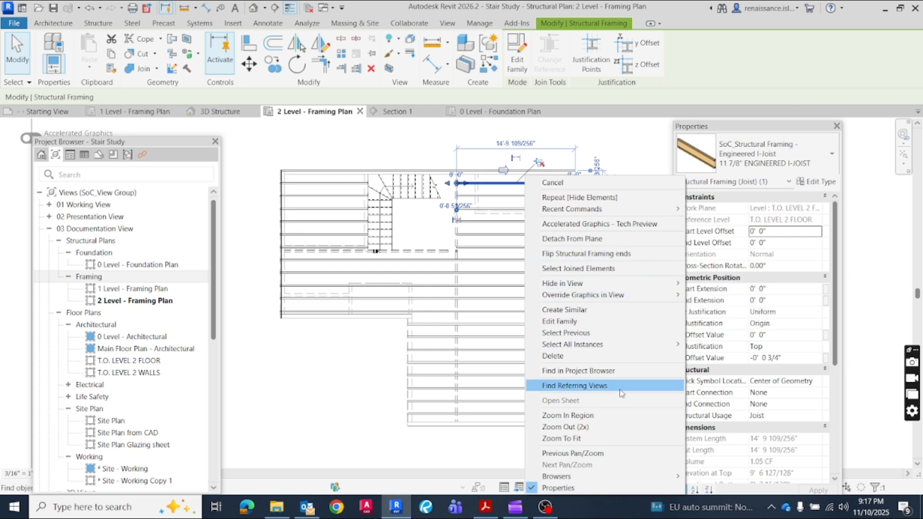
mouse_move(632, 349)
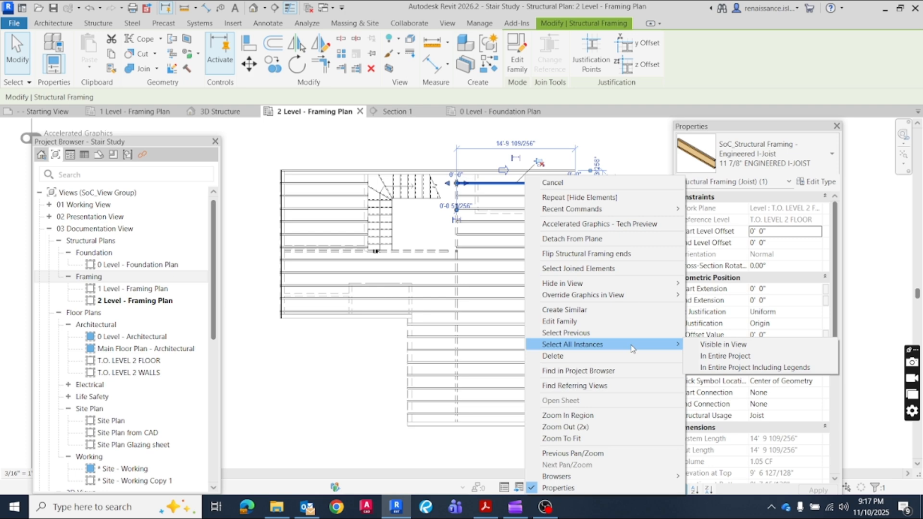
left_click(722, 345)
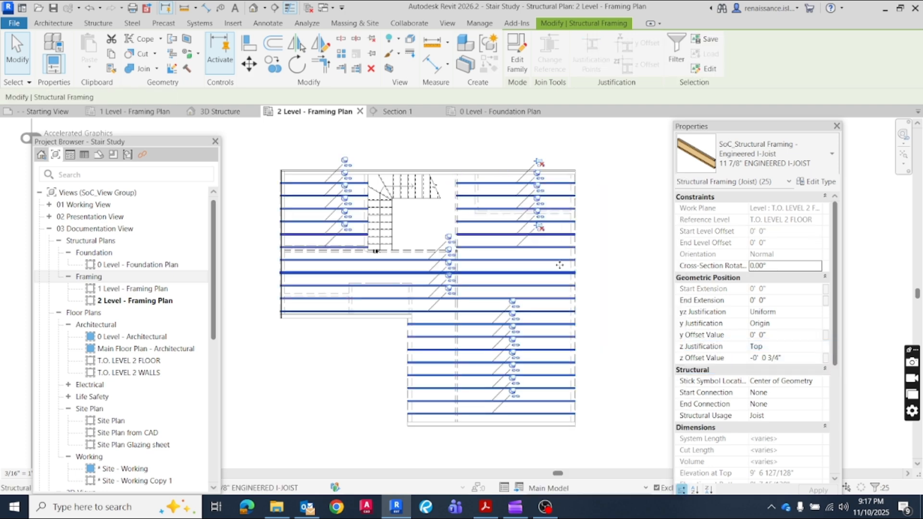
right_click(499, 181)
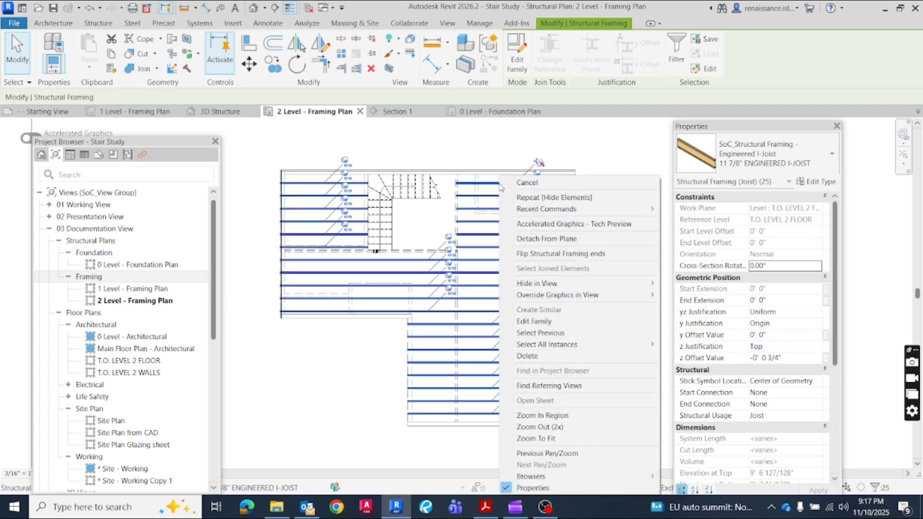
mouse_move(559, 300)
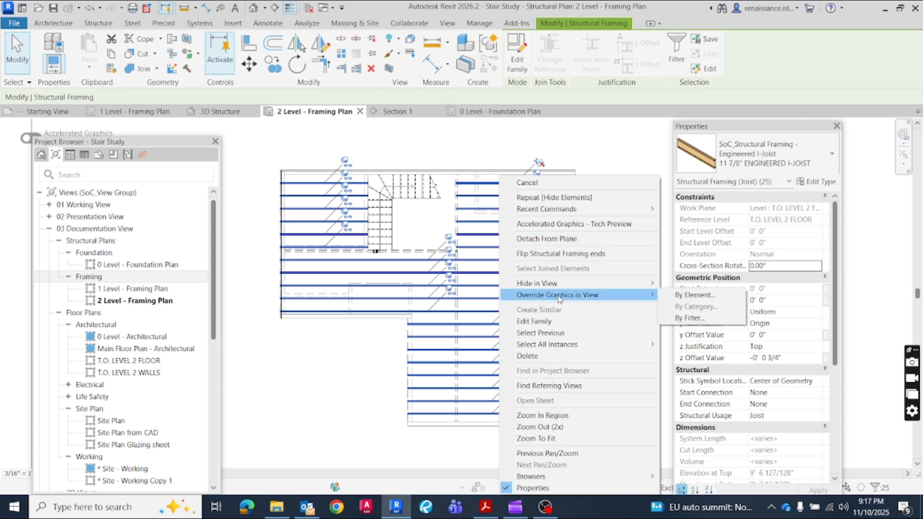
left_click(673, 295)
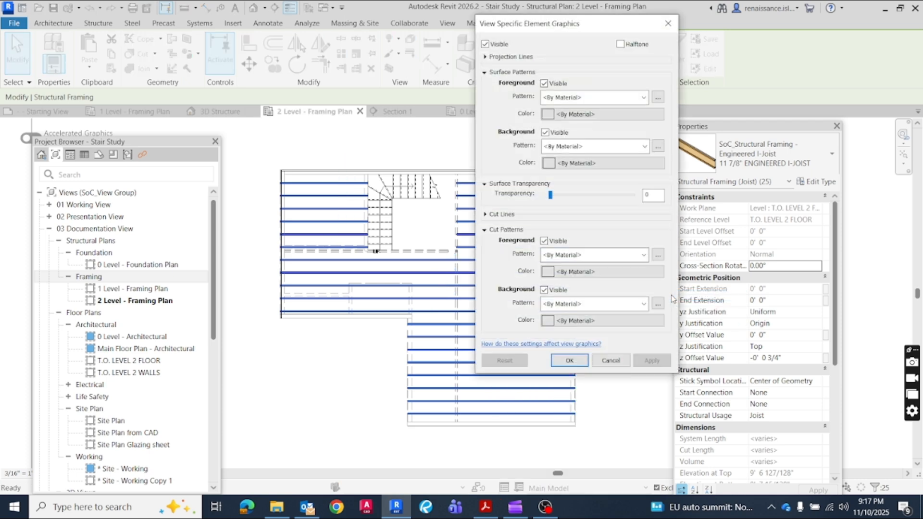
left_click_drag(540, 26, 525, 138)
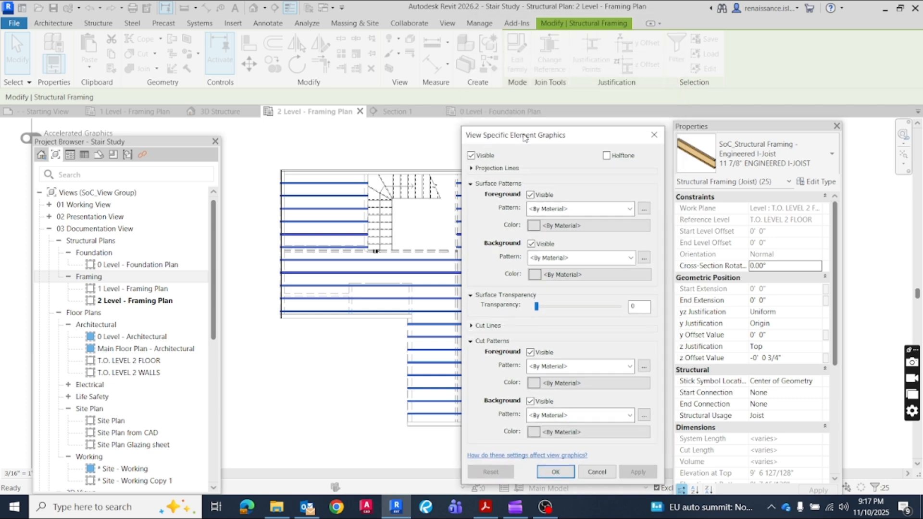
left_click(472, 169)
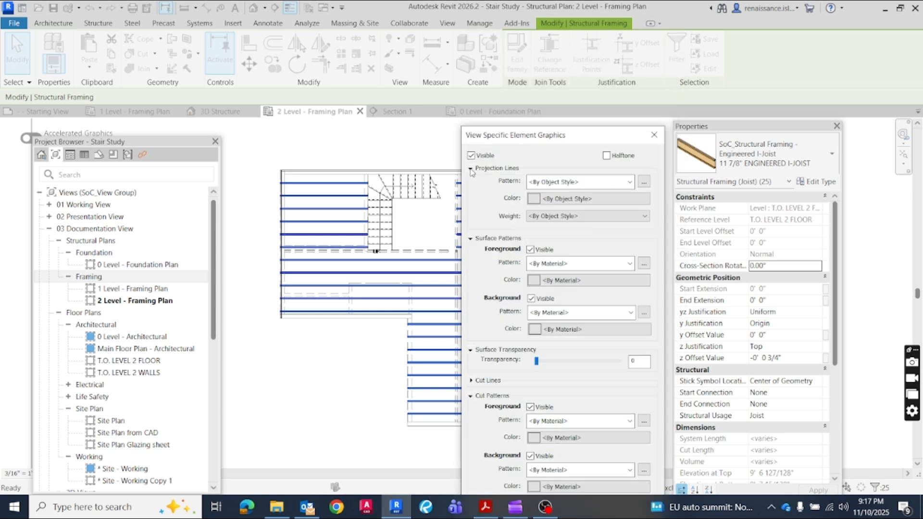
left_click(534, 199)
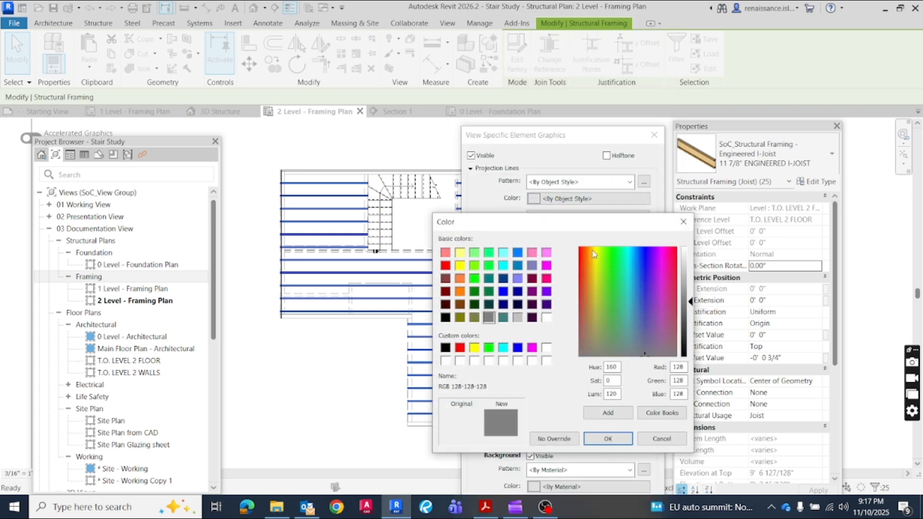
left_click(518, 347)
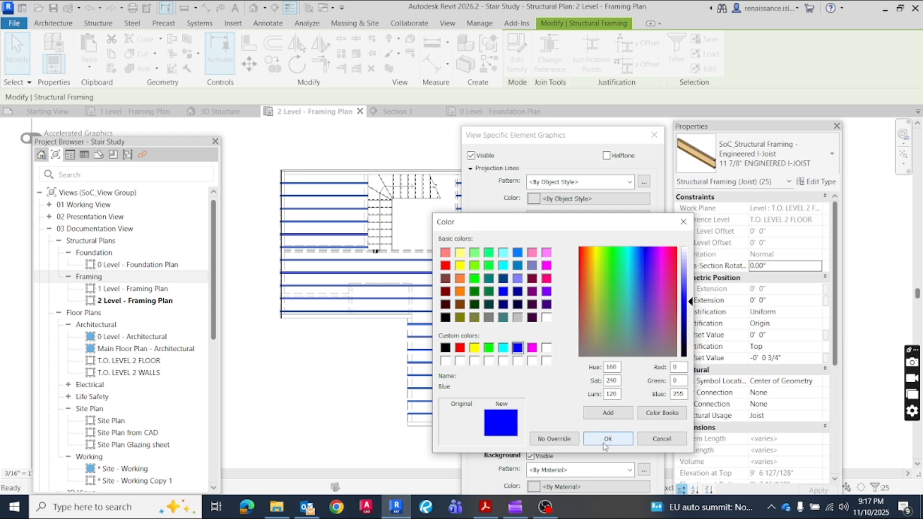
left_click(629, 438)
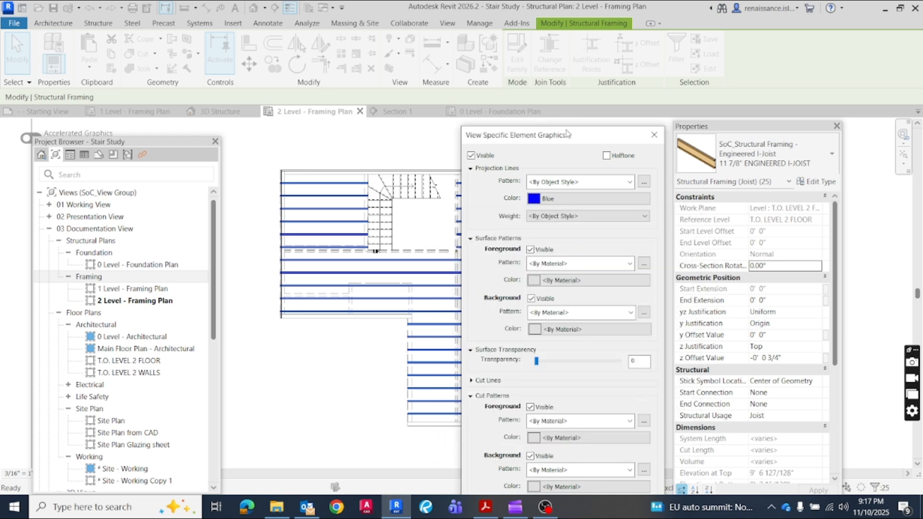
left_click_drag(567, 131, 574, 42)
left_click(644, 438)
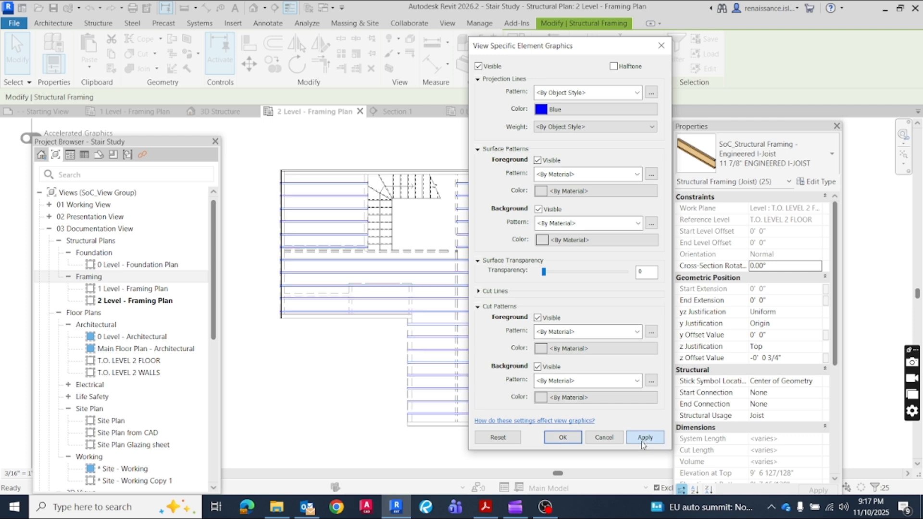
left_click(562, 438)
left_click(512, 467)
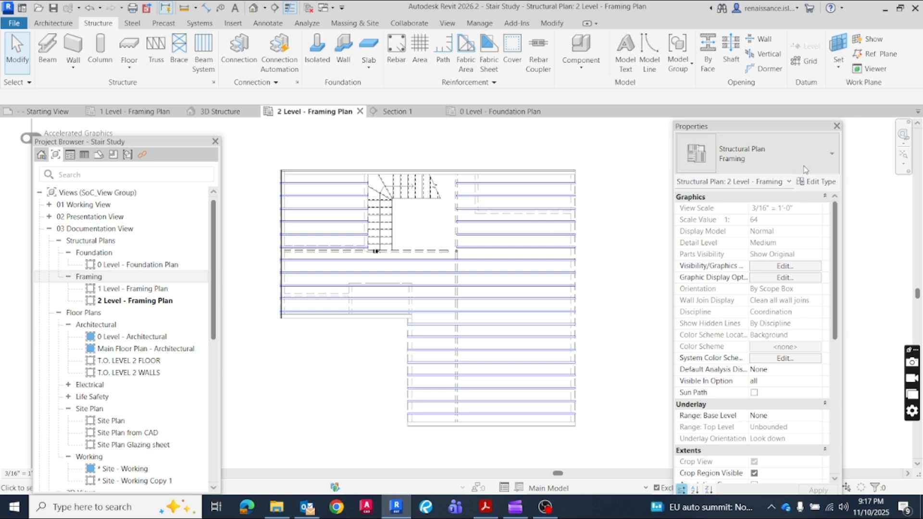
Review the type properties of the 11 7/8" Engineered I-Joist, leaving them unedited
left_click(546, 196)
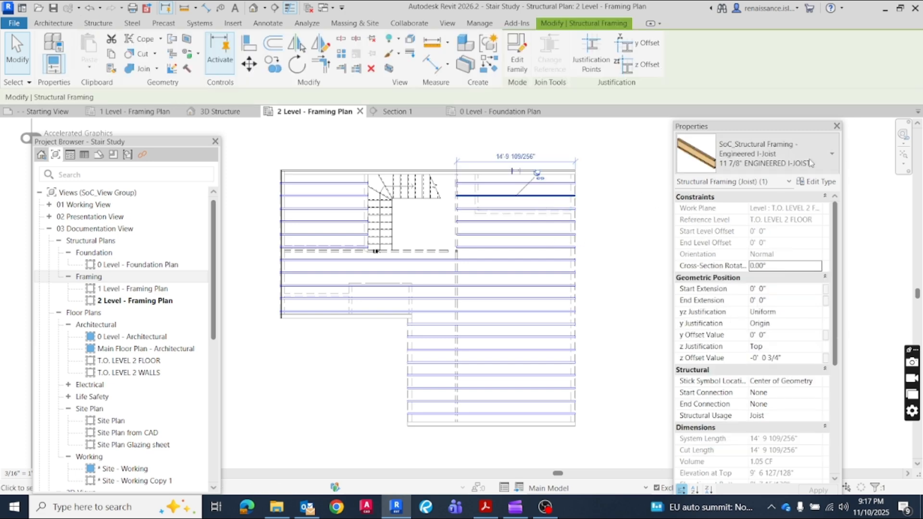
left_click(813, 181)
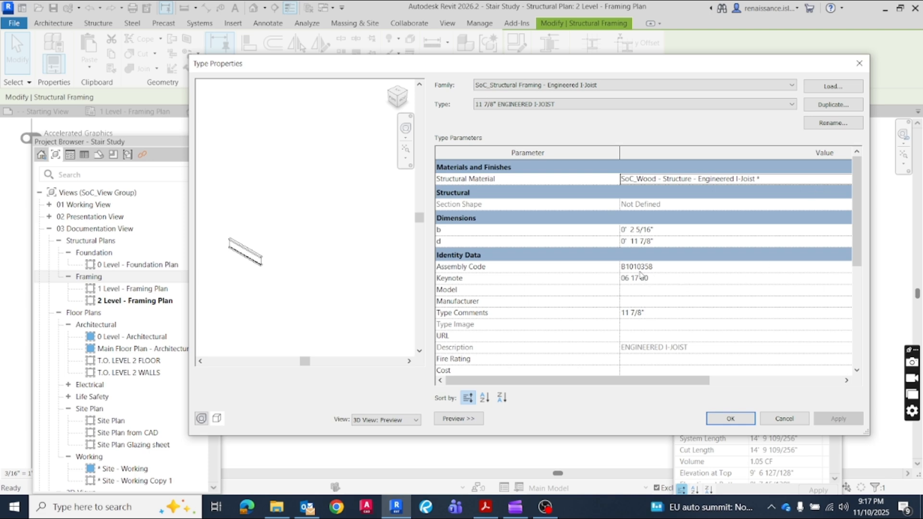
scroll(695, 303, "down", 5)
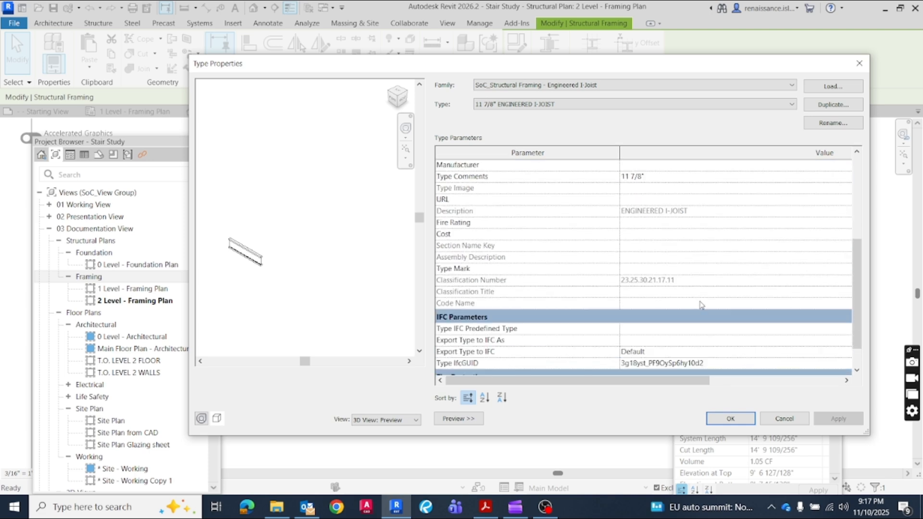
scroll(708, 312, "up", 5)
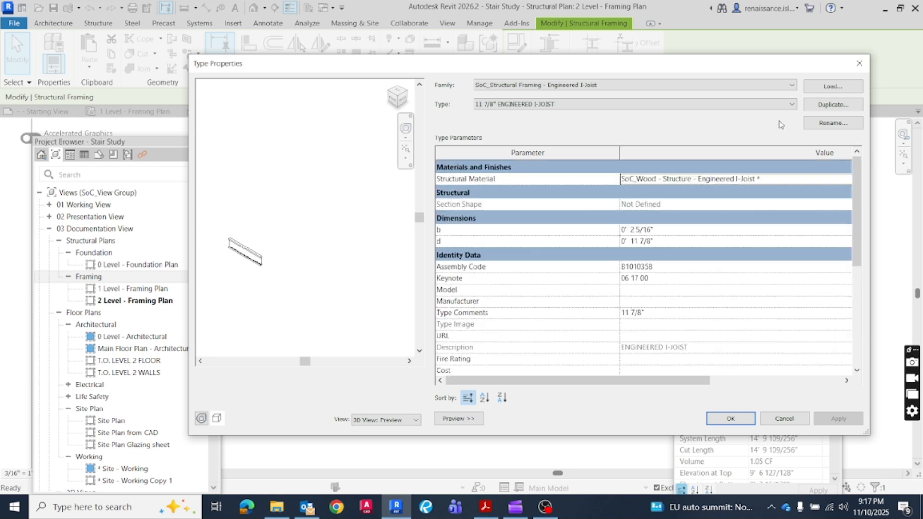
left_click(859, 63)
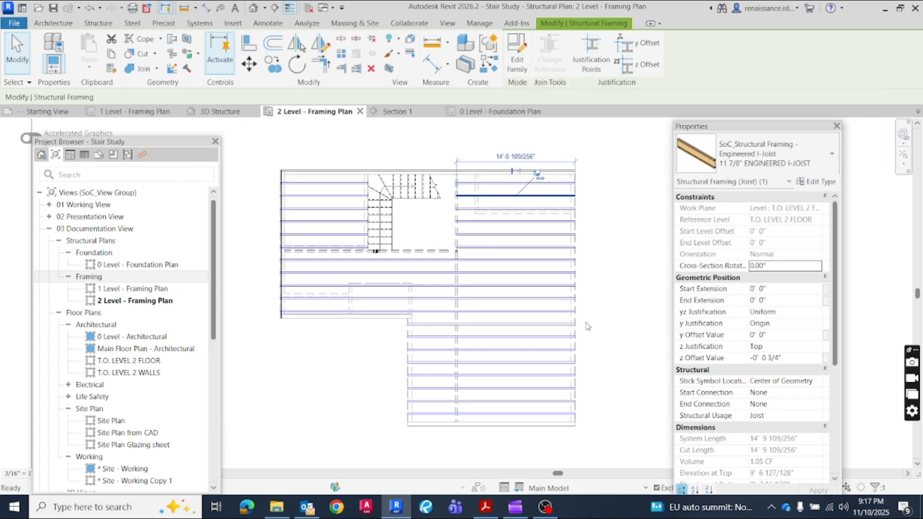
left_click(614, 263)
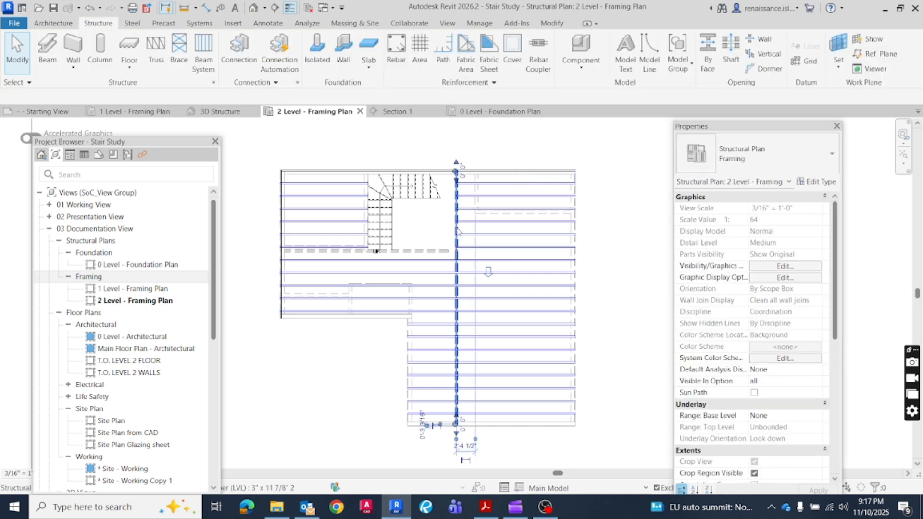
Override the projection line color to red, by element, for all 3" x 11 7/8" LVL beams visible in the plan
left_click(457, 232)
right_click(457, 231)
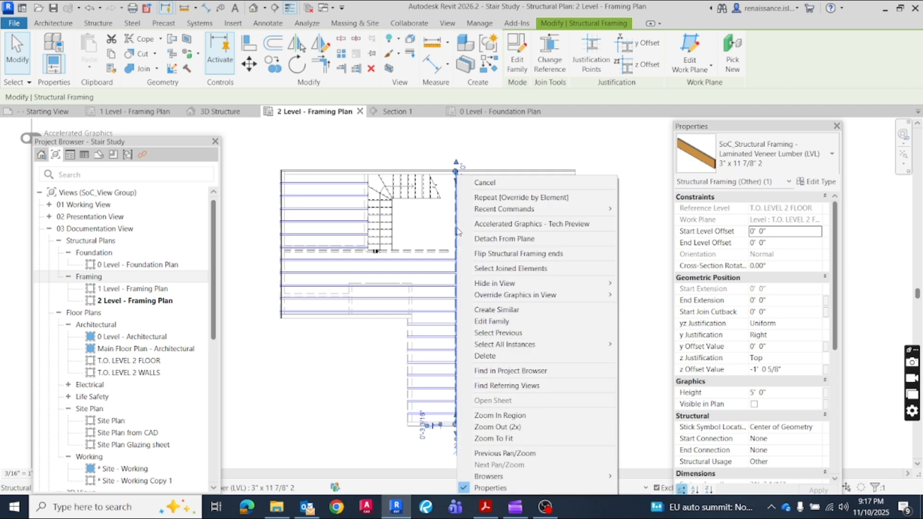
mouse_move(529, 349)
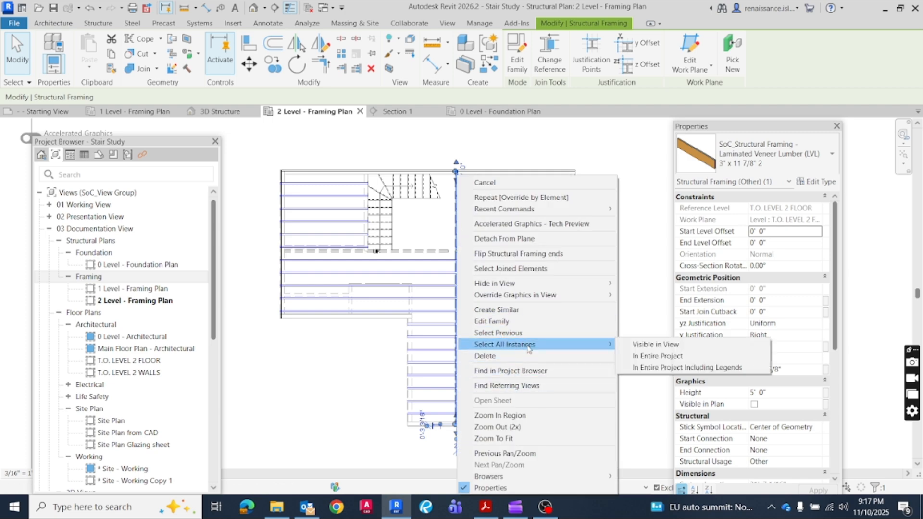
left_click(637, 346)
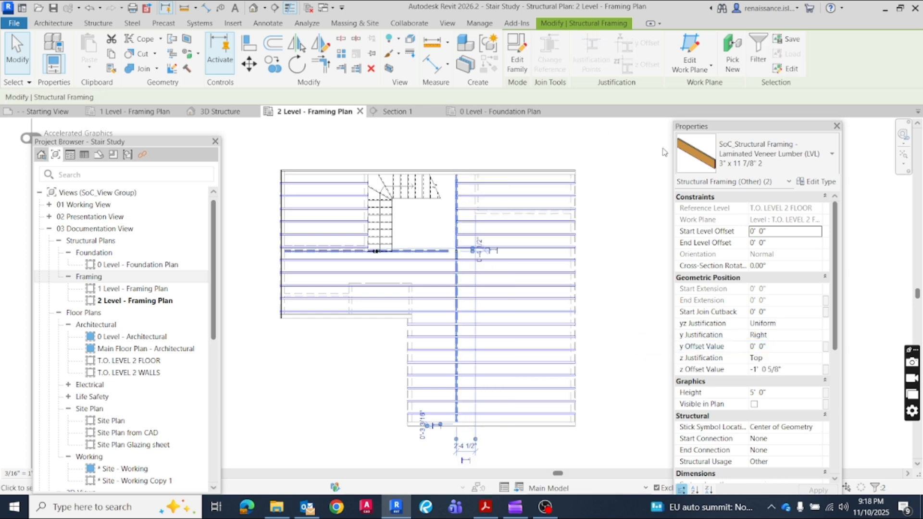
right_click(456, 254)
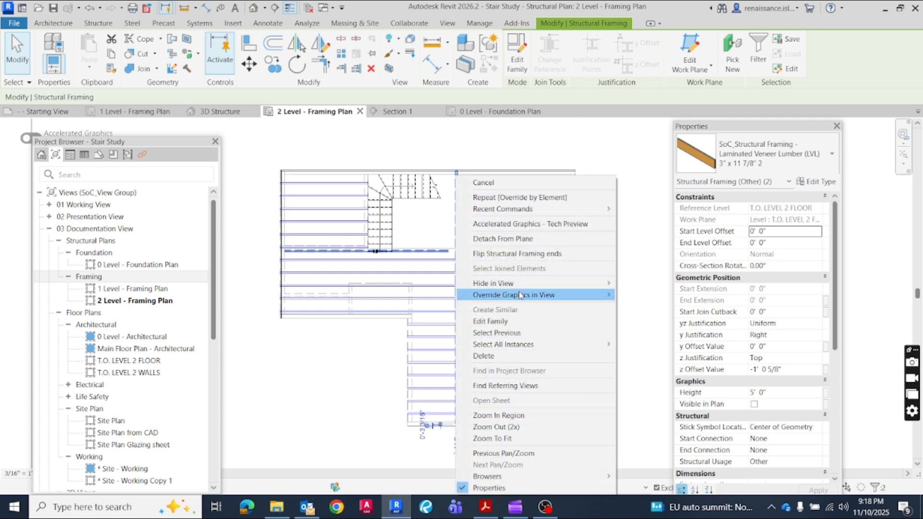
mouse_move(527, 295)
left_click(635, 297)
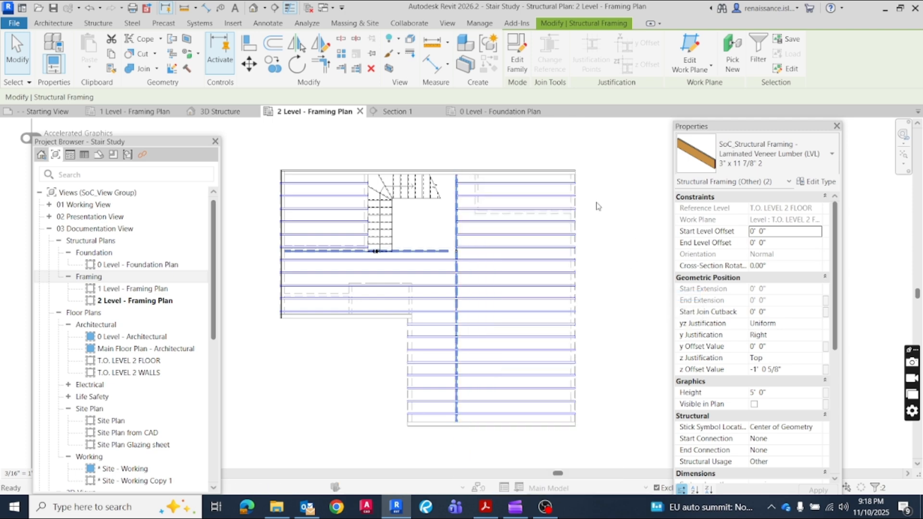
left_click(478, 79)
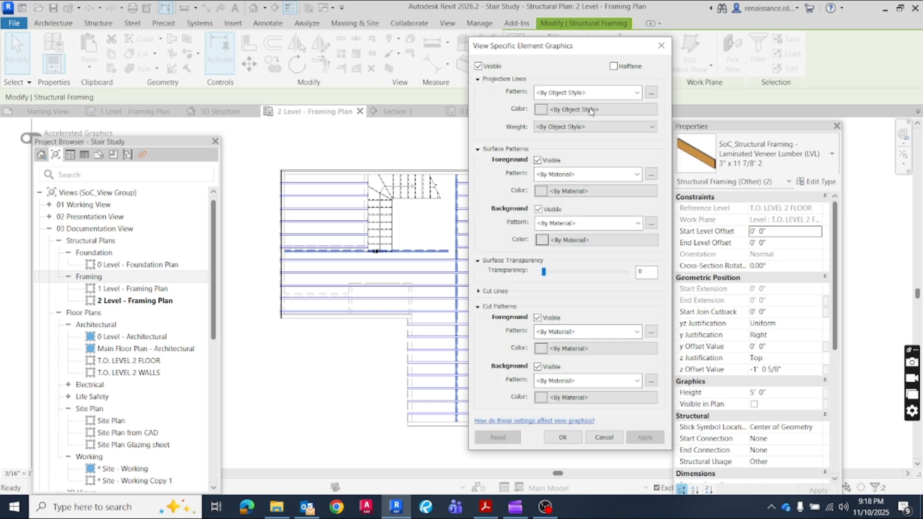
left_click(543, 110)
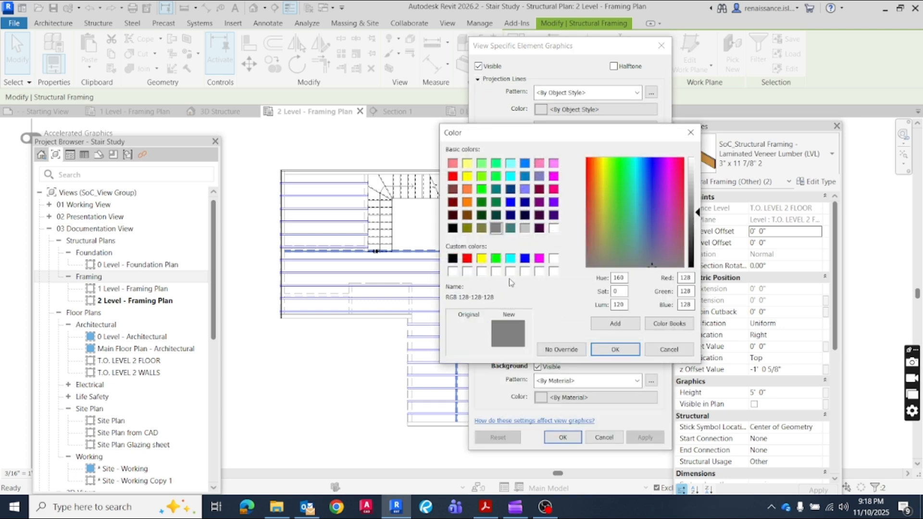
left_click(467, 259)
left_click(615, 349)
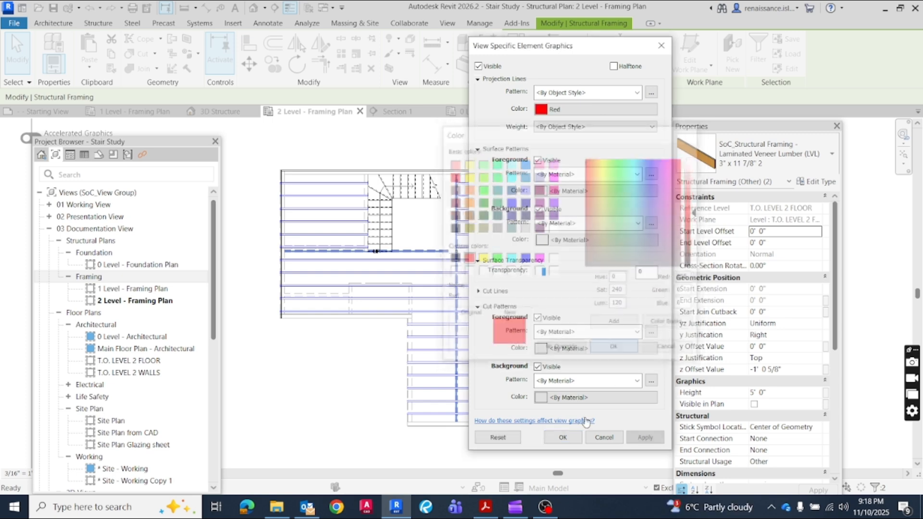
left_click(563, 438)
left_click(646, 336)
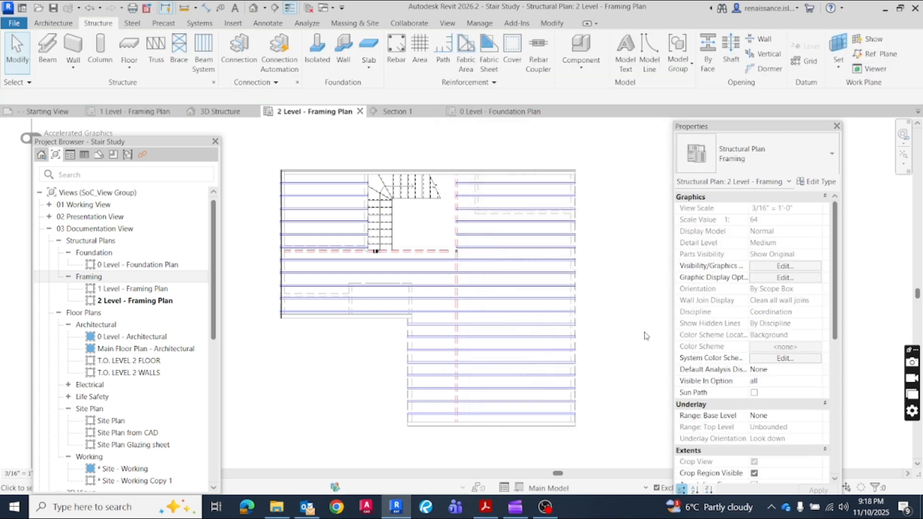
Inspect the LSL rim board along the building's left edge in the framing plan
left_click(281, 283)
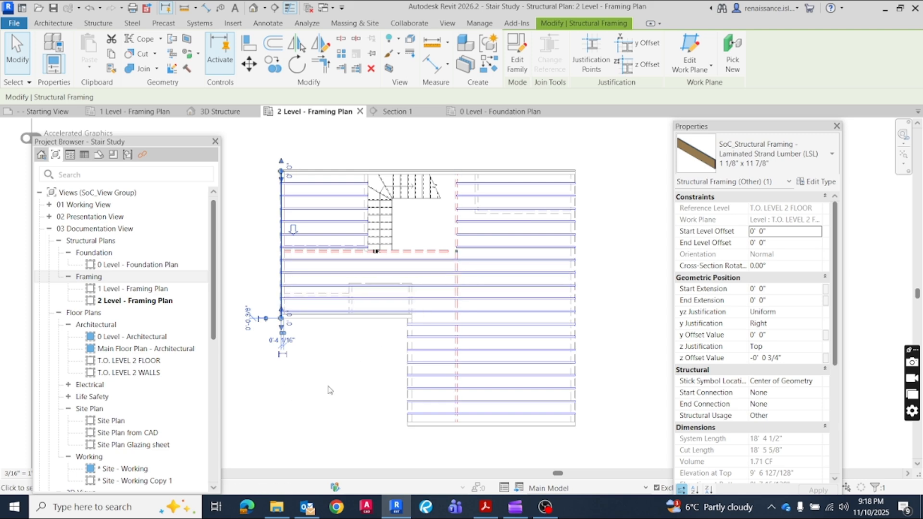
left_click(324, 406)
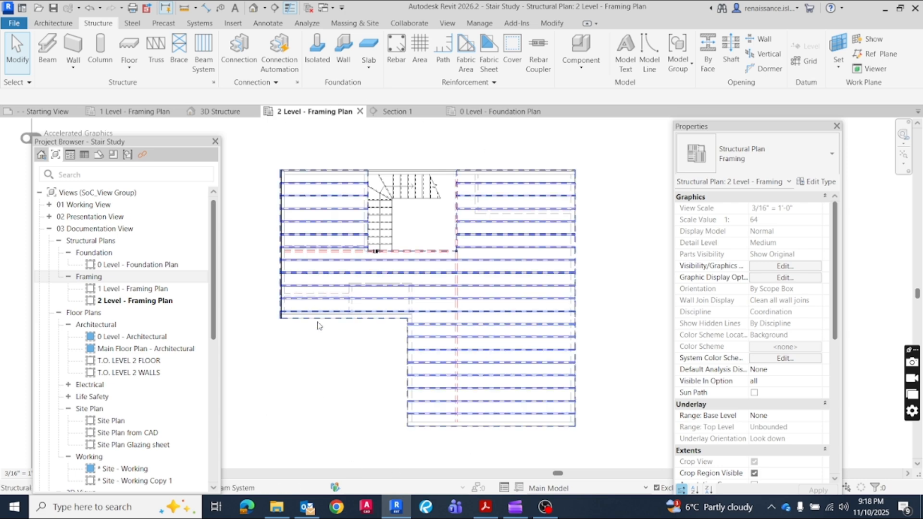
scroll(327, 345, "down", 1)
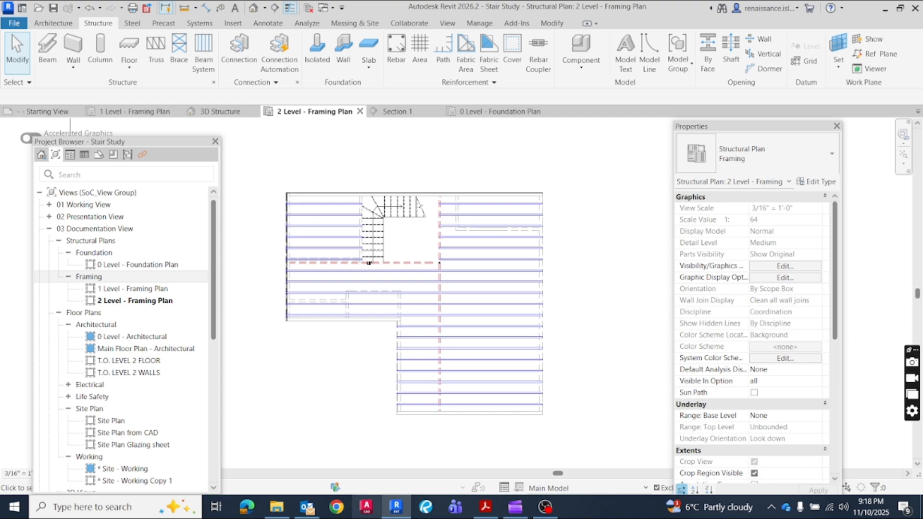
Consult the sample framing plan and product schedule in the Trus Joist floor framing PDF in Acrobat, and return to Revit
left_click(486, 508)
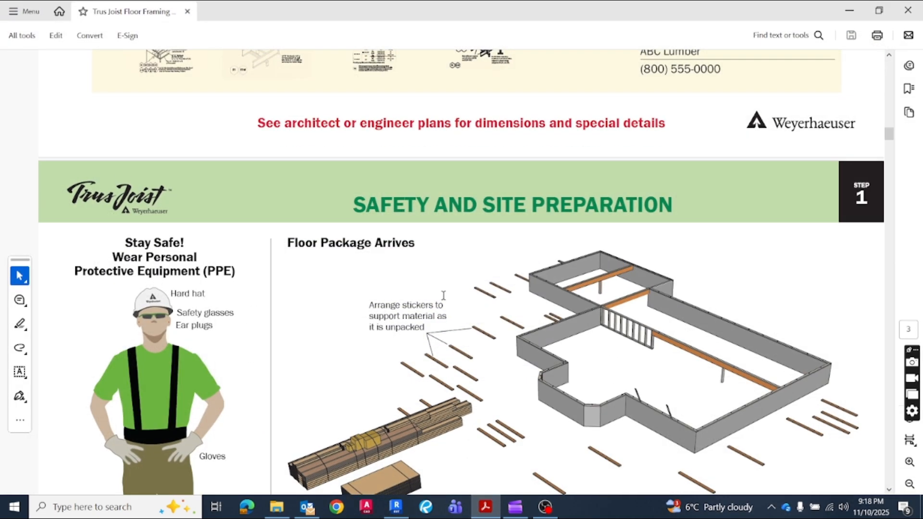
scroll(466, 329, "down", 8)
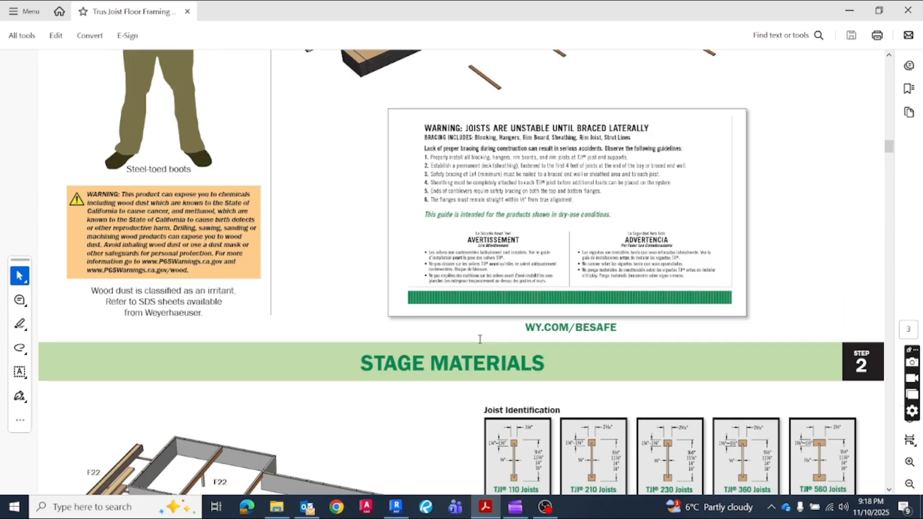
scroll(485, 361, "up", 4)
scroll(485, 360, "up", 10)
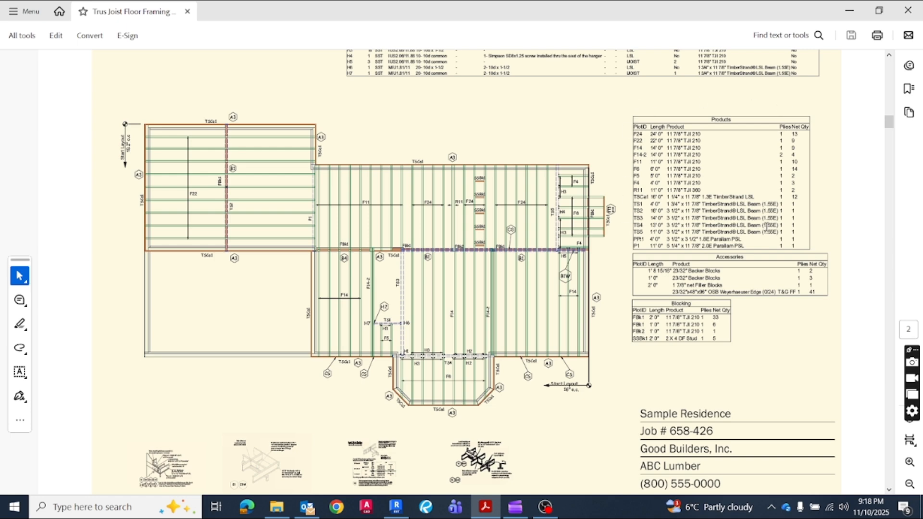
left_click(396, 506)
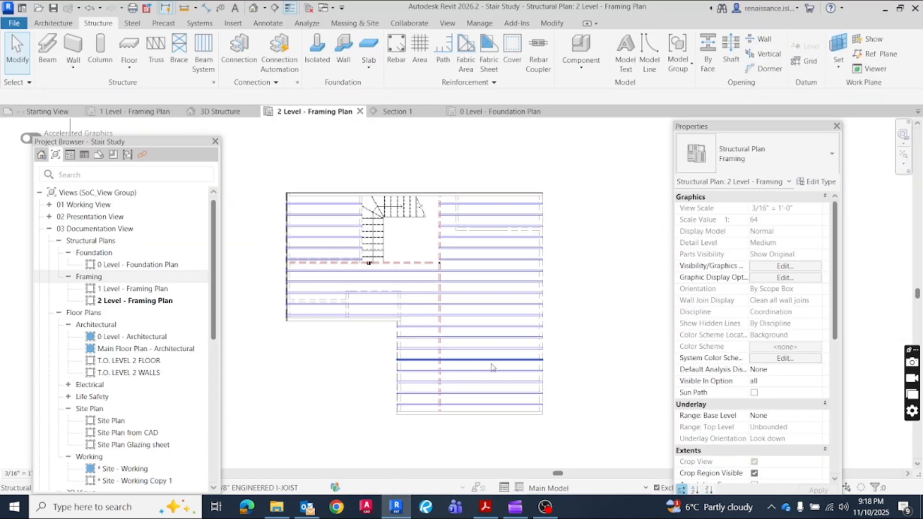
Open the 3D Structure view and examine the complete floor framing
left_click(447, 23)
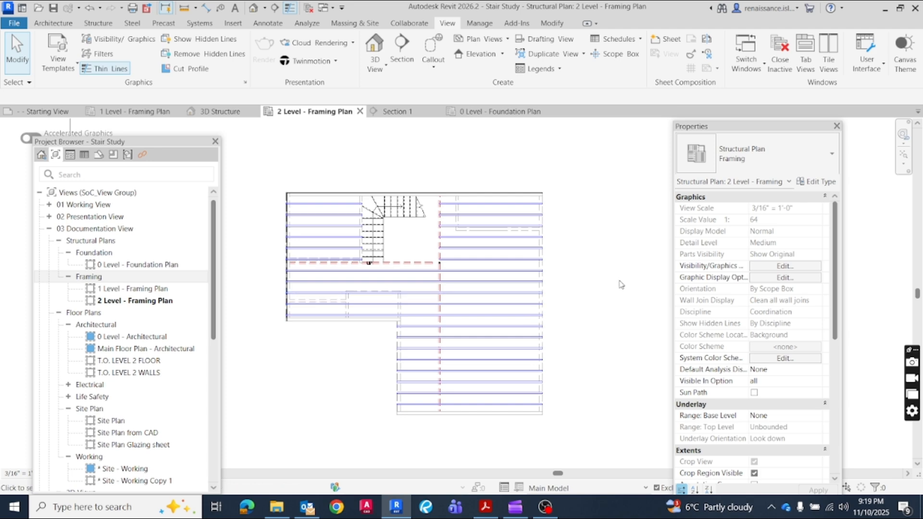
left_click(206, 109)
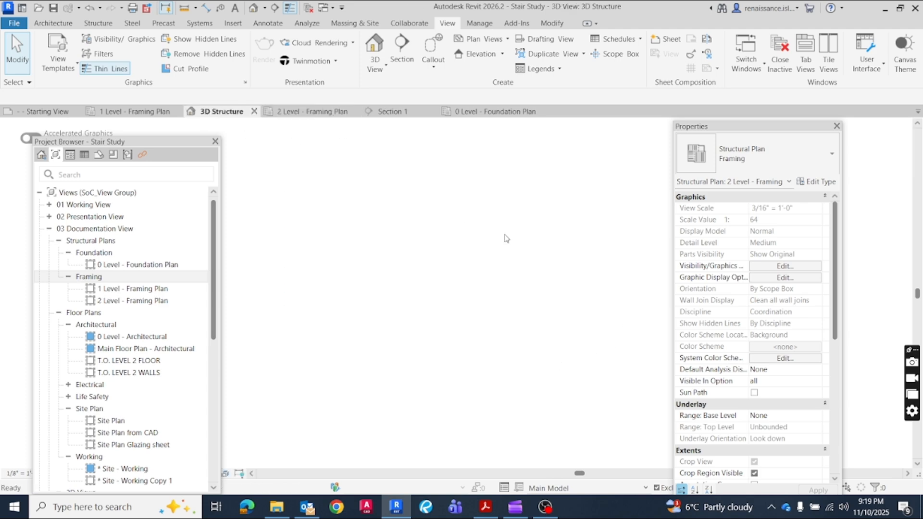
scroll(526, 220, "down", 3)
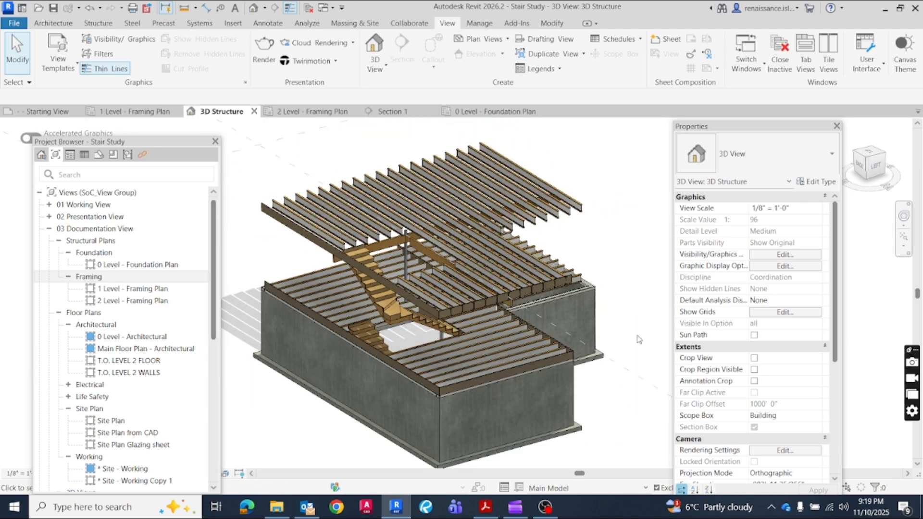